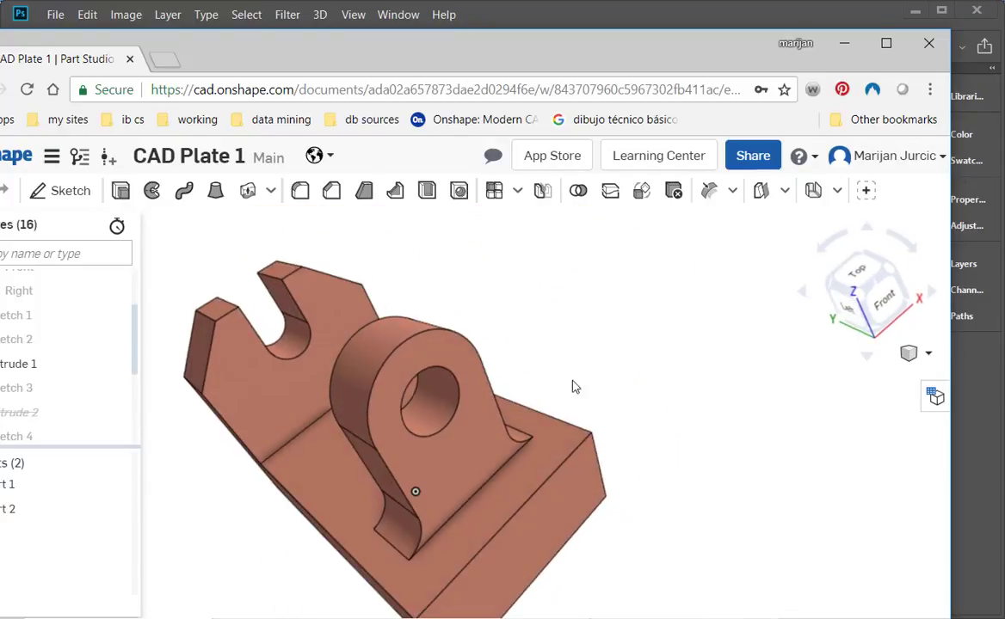
- Examine the finished bracket model in the isometric view, including its holed lug and slotted upright
click(930, 356)
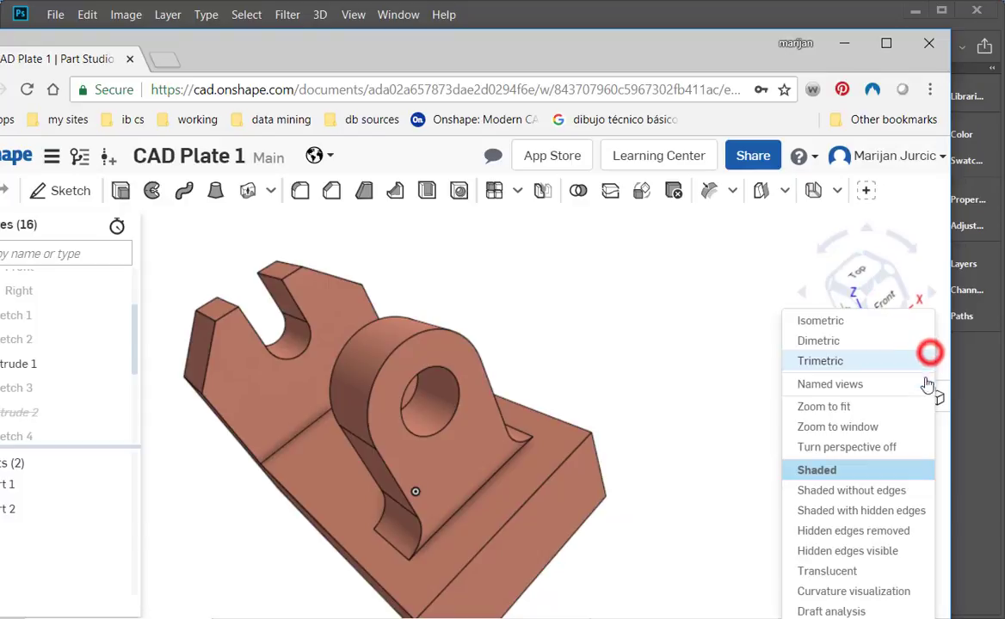
click(853, 321)
scroll(504, 469, up, 5)
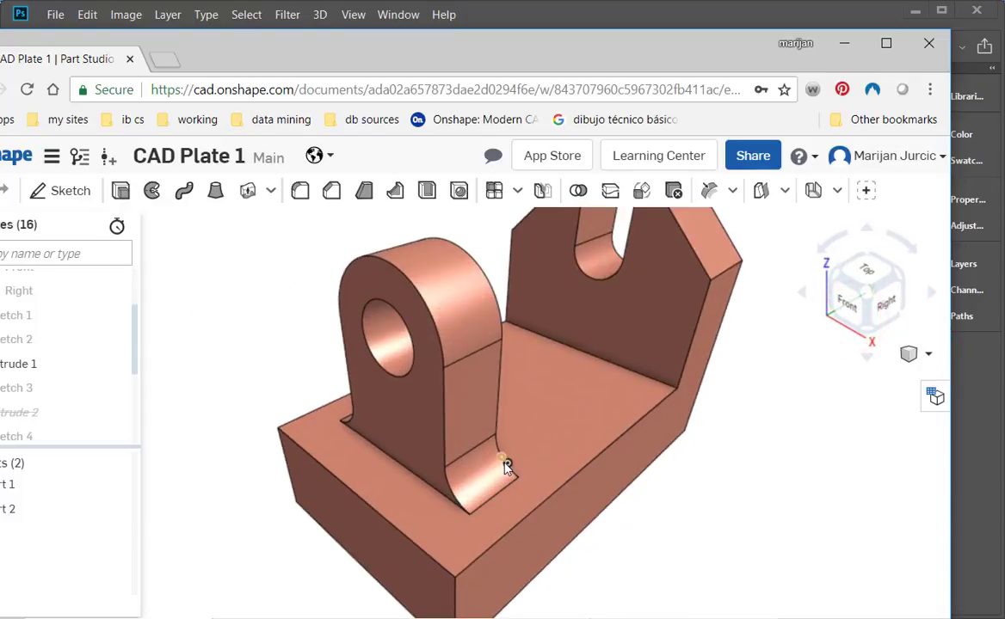
scroll(506, 469, down, 5)
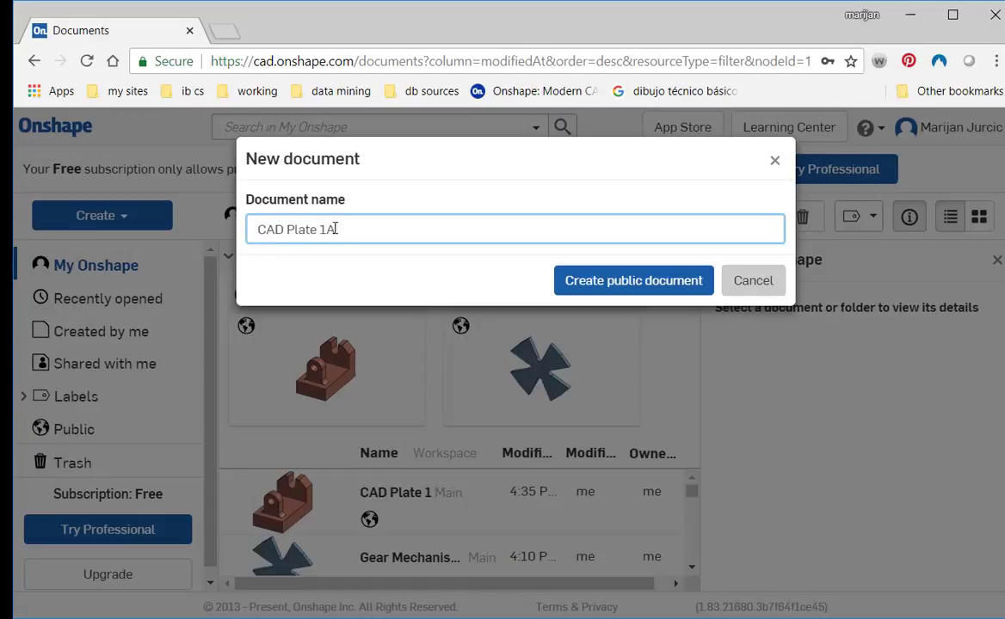
- Create the public document CAD Plate 1A and start a sketch on the Top plane, viewed from the top
click(593, 280)
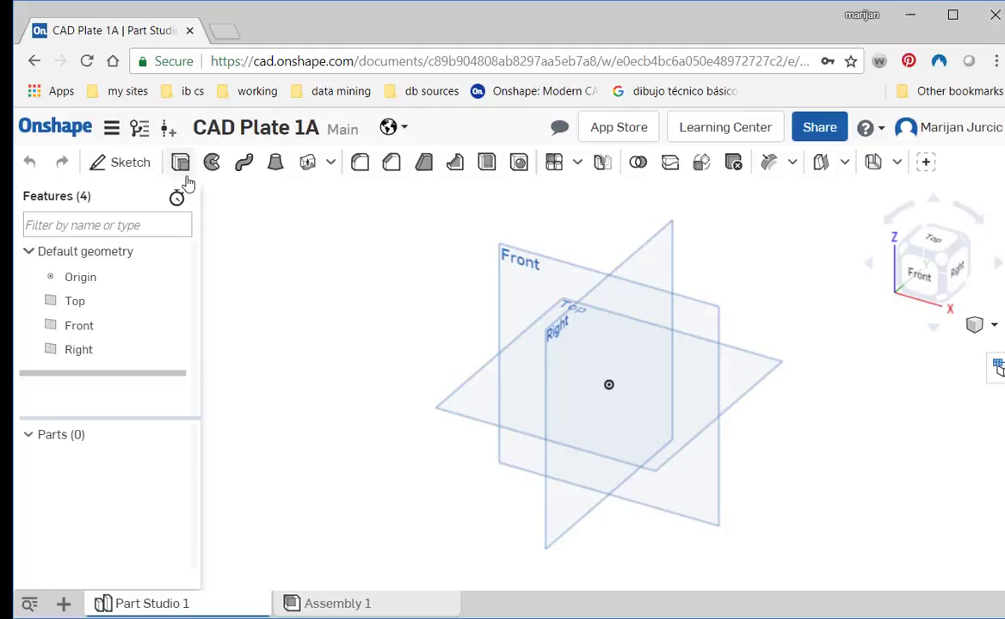
click(133, 163)
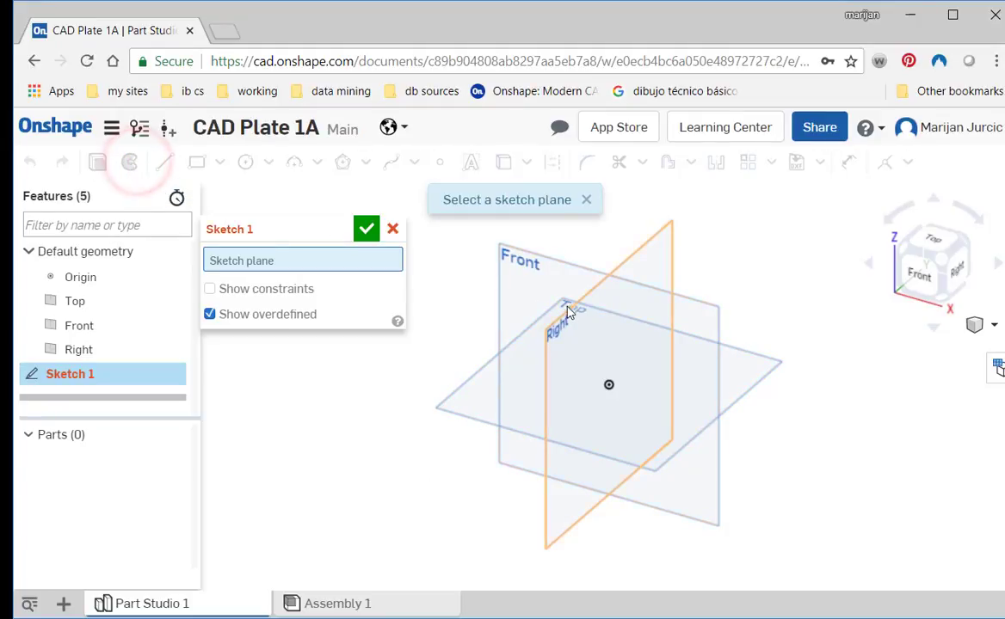
click(731, 383)
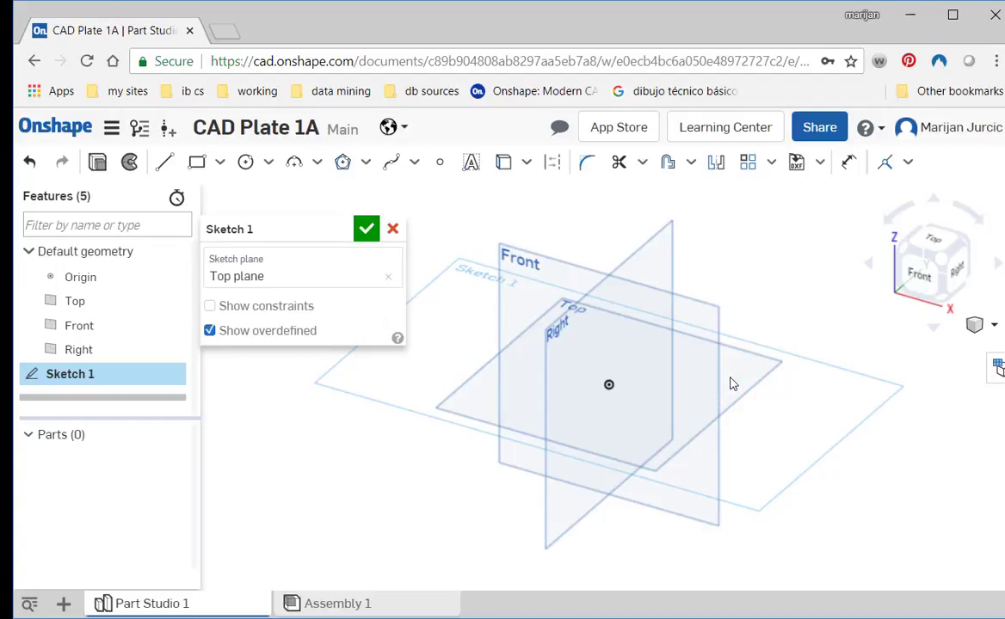
click(931, 248)
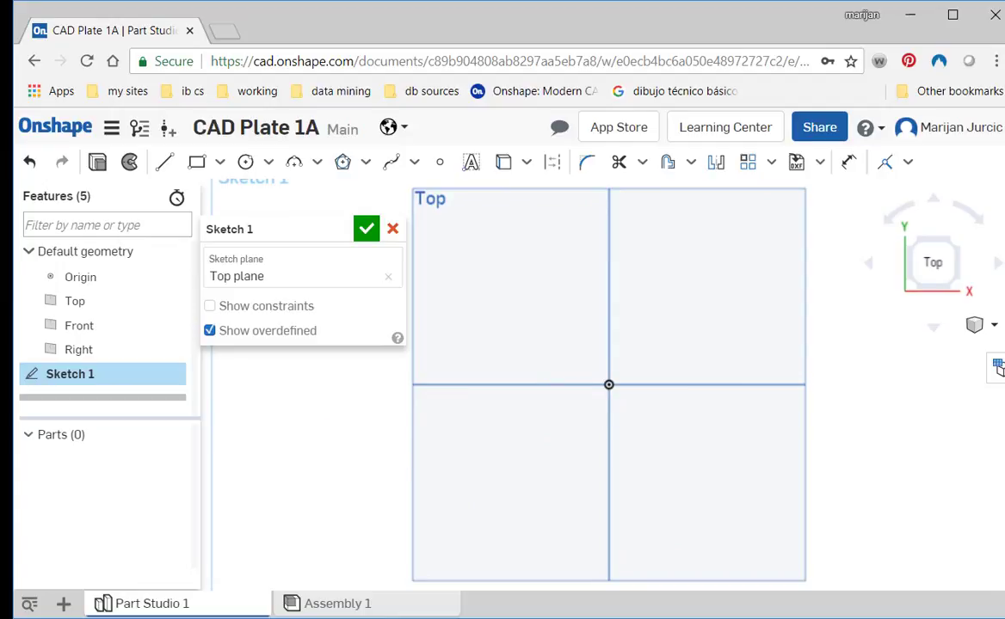
- Consult the reference drawing in Photoshop, then sketch a center-point rectangle on the origin in Onshape and enlarge it by its corner
click(457, 618)
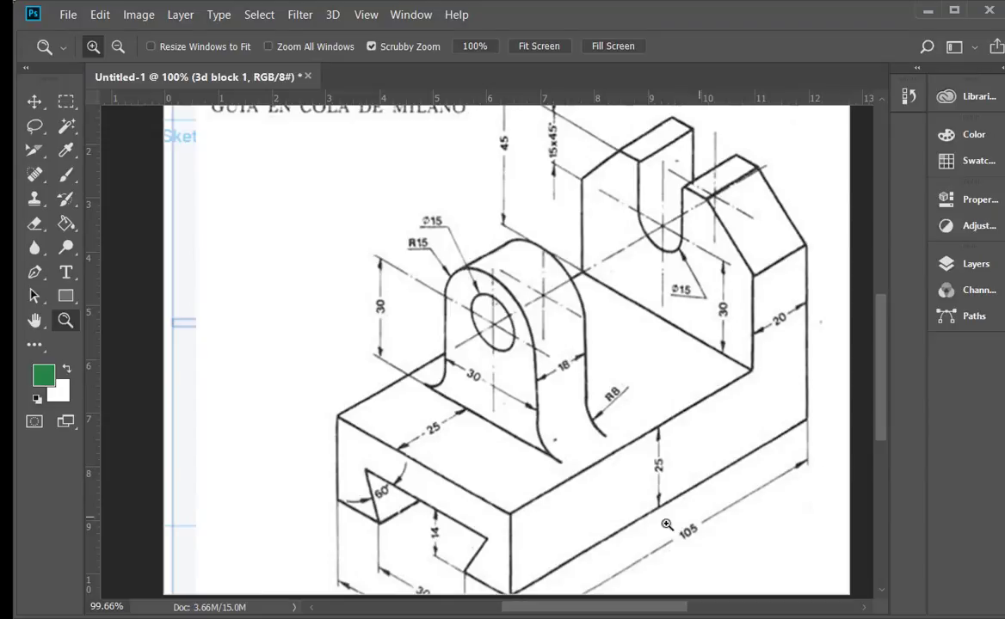
drag(520, 480, 516, 410)
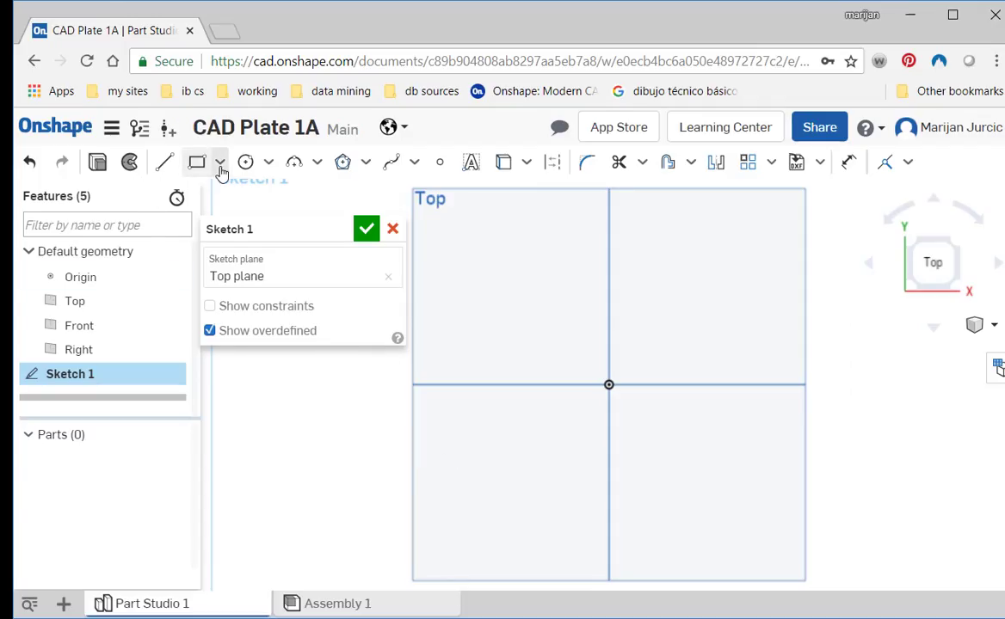
click(220, 165)
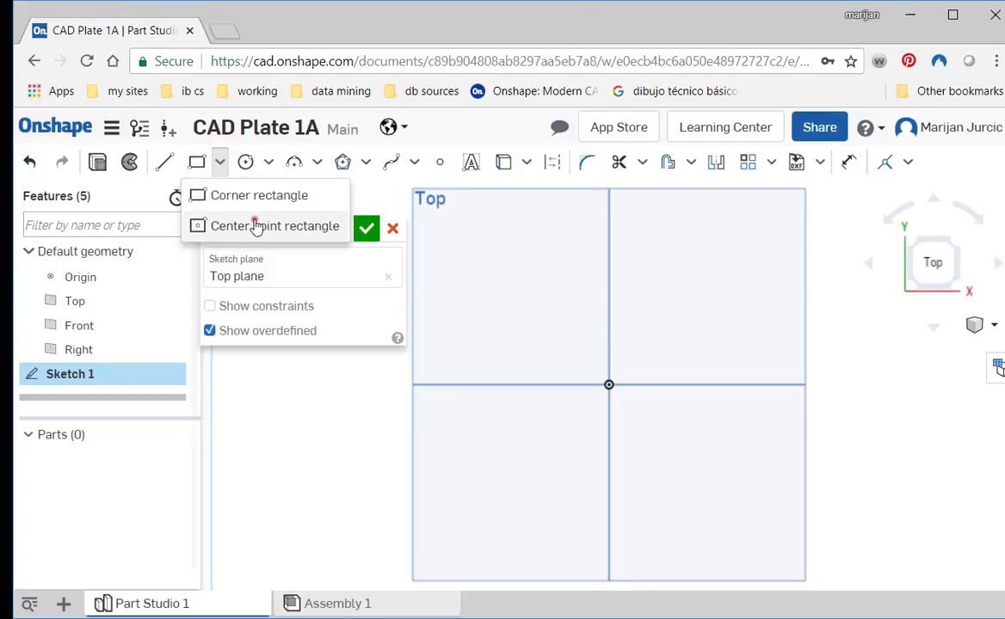
click(256, 226)
click(609, 385)
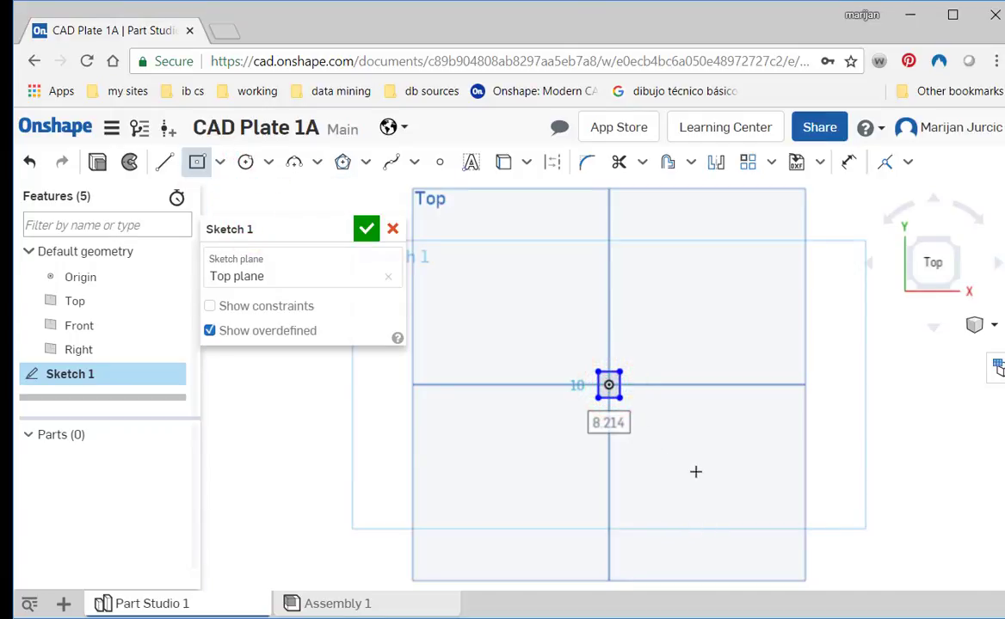
click(633, 389)
key(Escape)
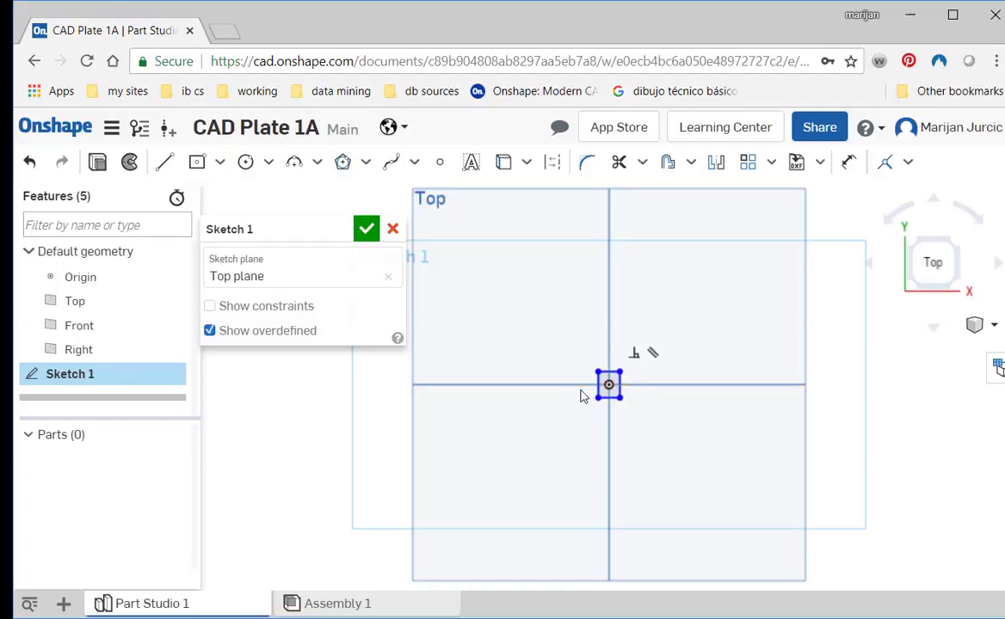
drag(618, 398, 685, 478)
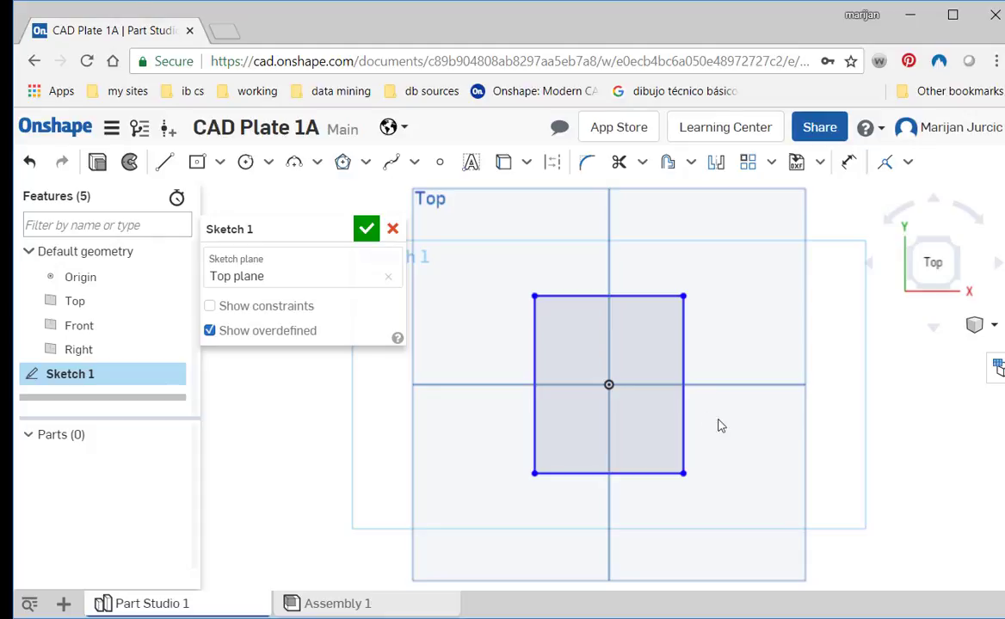
- Dimension the rectangle 105 mm long and 45 mm wide, and finish the sketch
key(d)
click(684, 421)
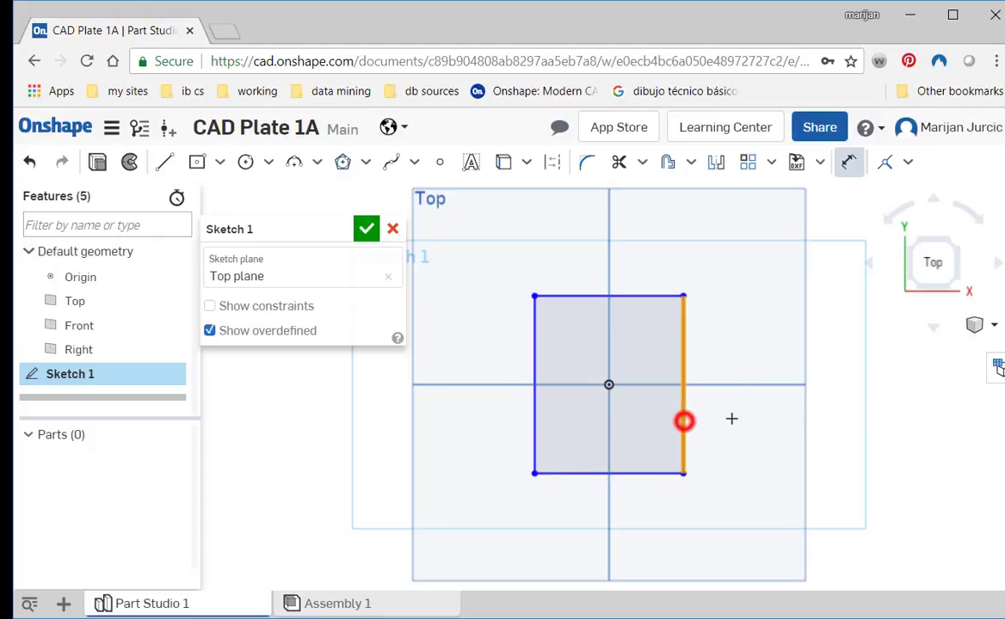
click(731, 417)
text(105)
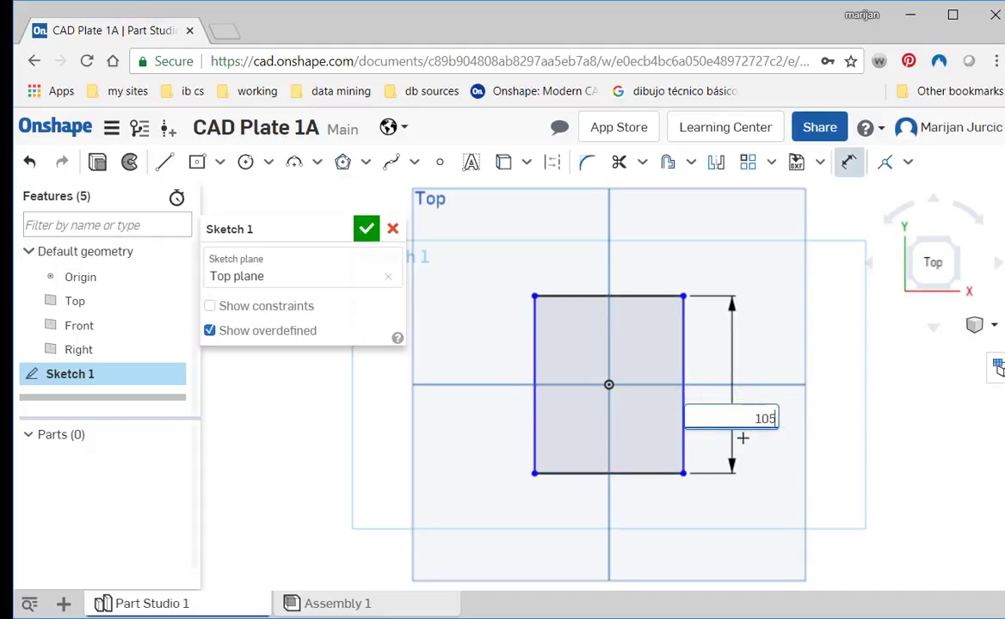
key(Return)
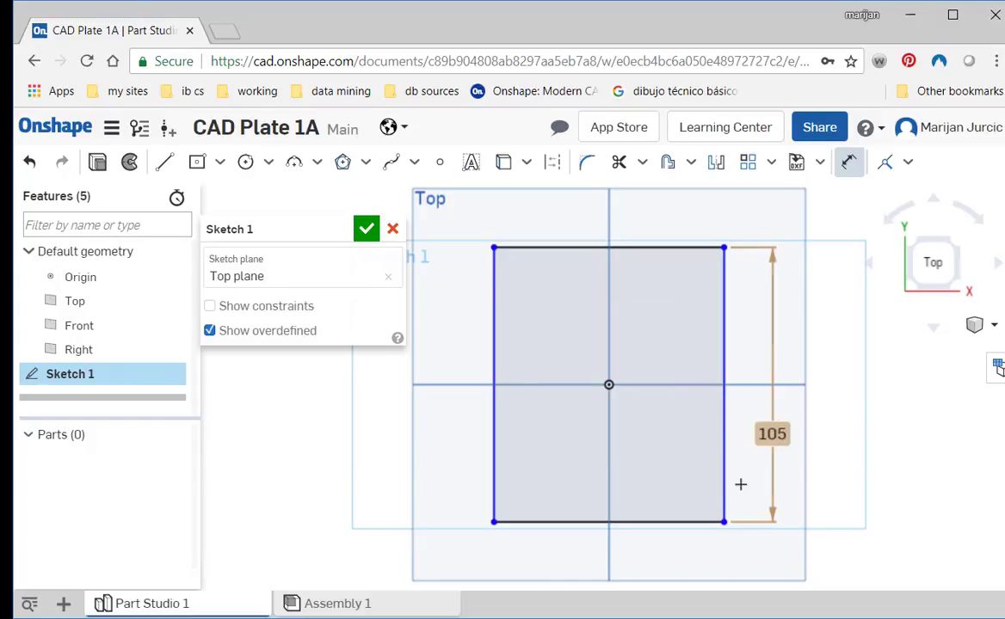
click(639, 519)
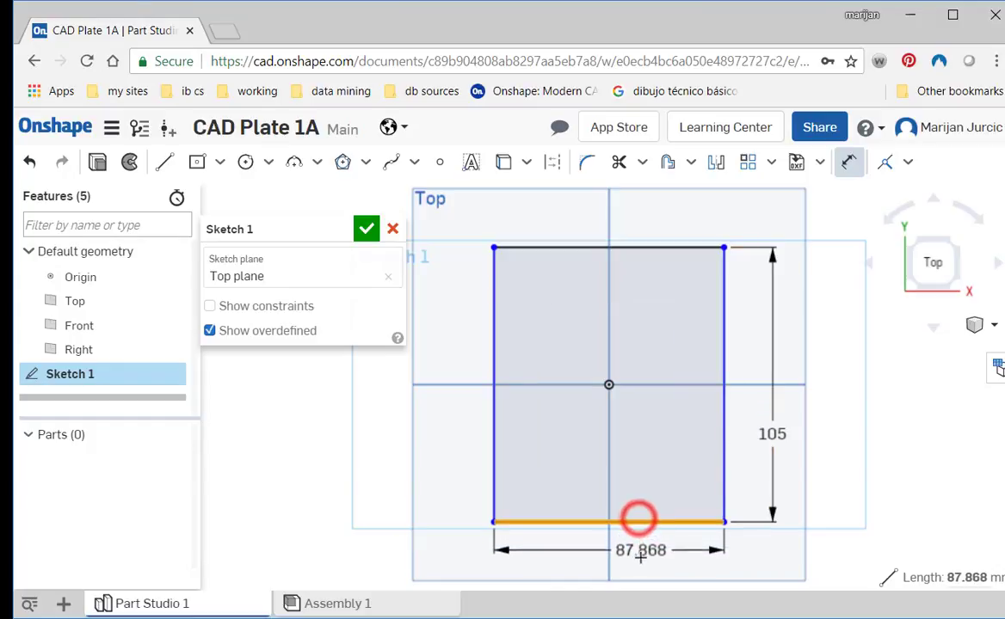
click(639, 558)
key(Return)
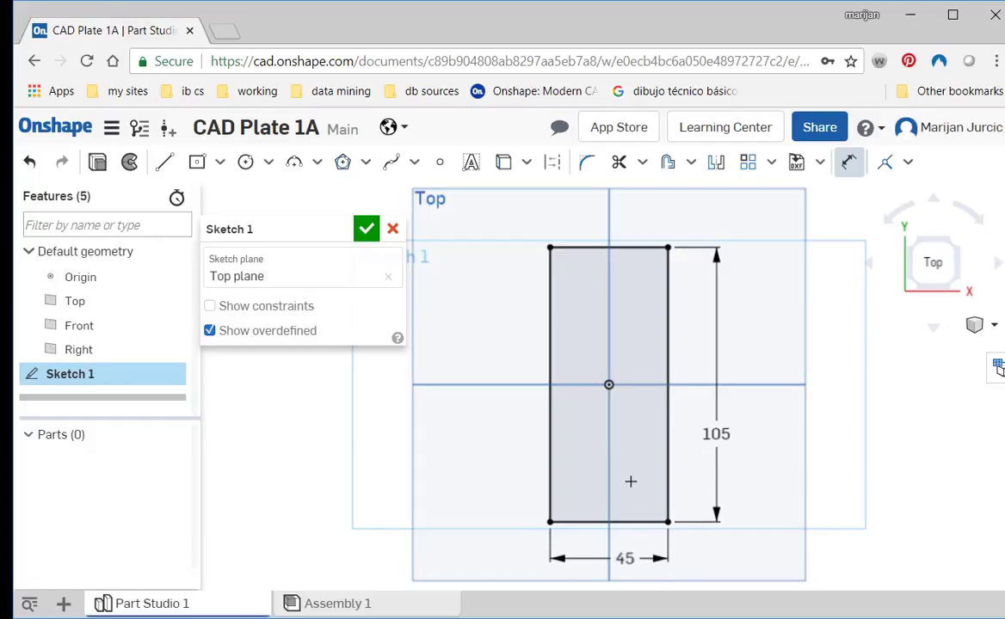
click(366, 228)
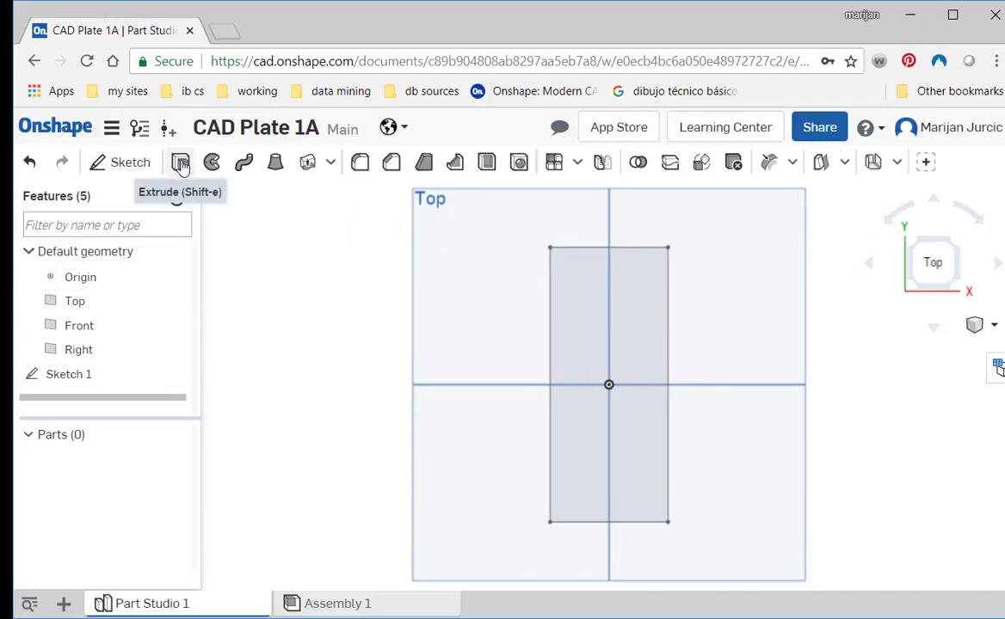
- Extrude the rectangle sketch as a new solid with a blind depth of 20 mm
click(181, 164)
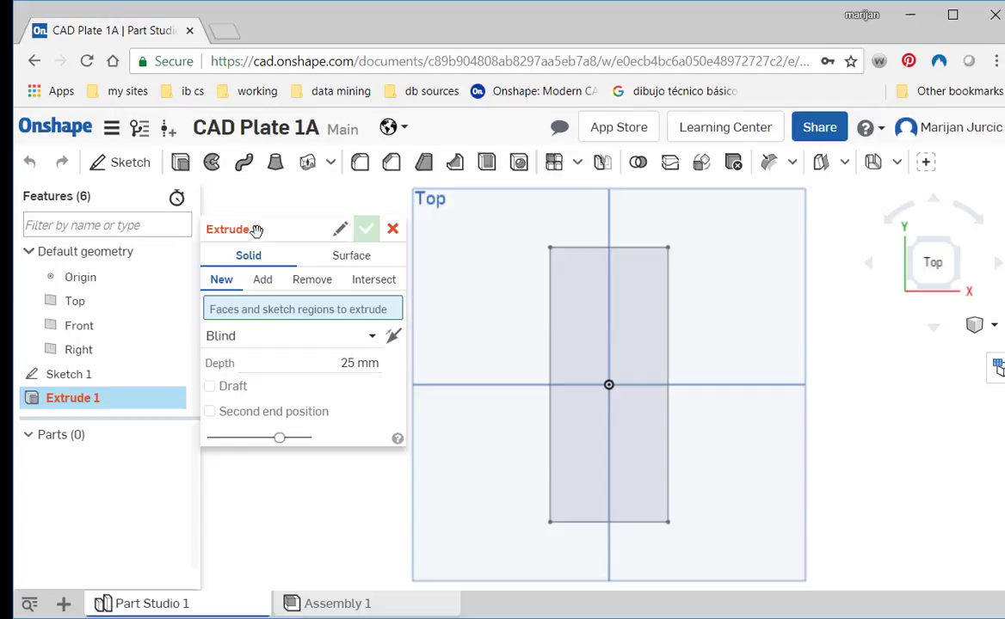
click(86, 374)
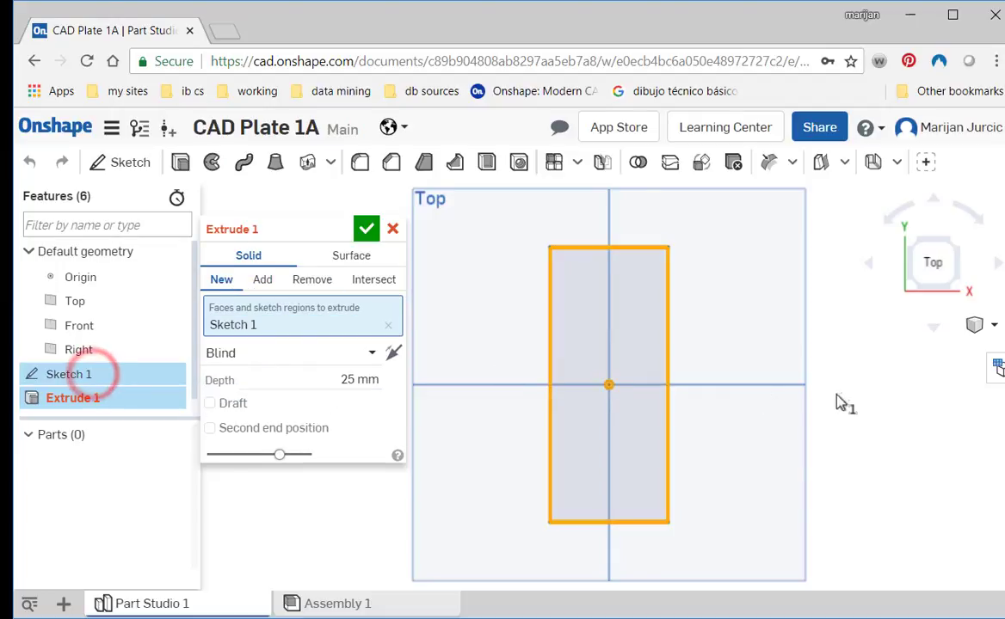
right_drag(853, 415, 795, 407)
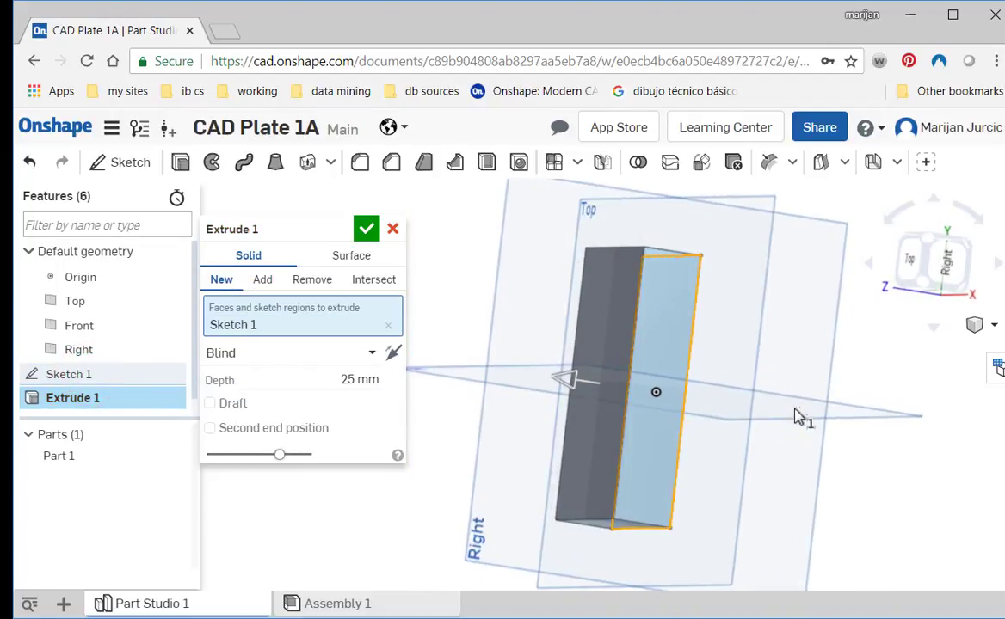
click(351, 380)
text(2)
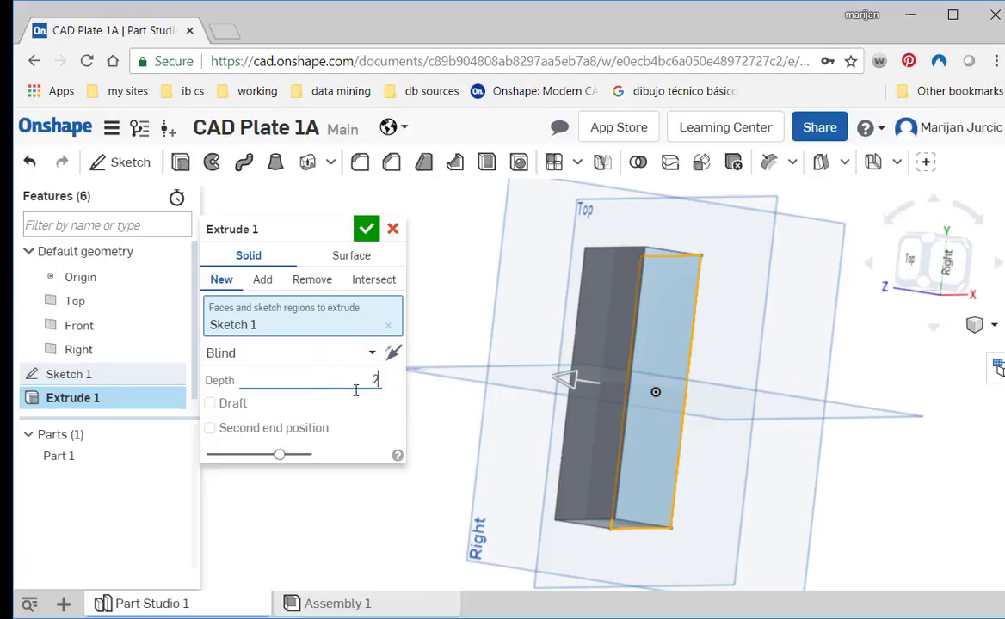
text(0)
key(Return)
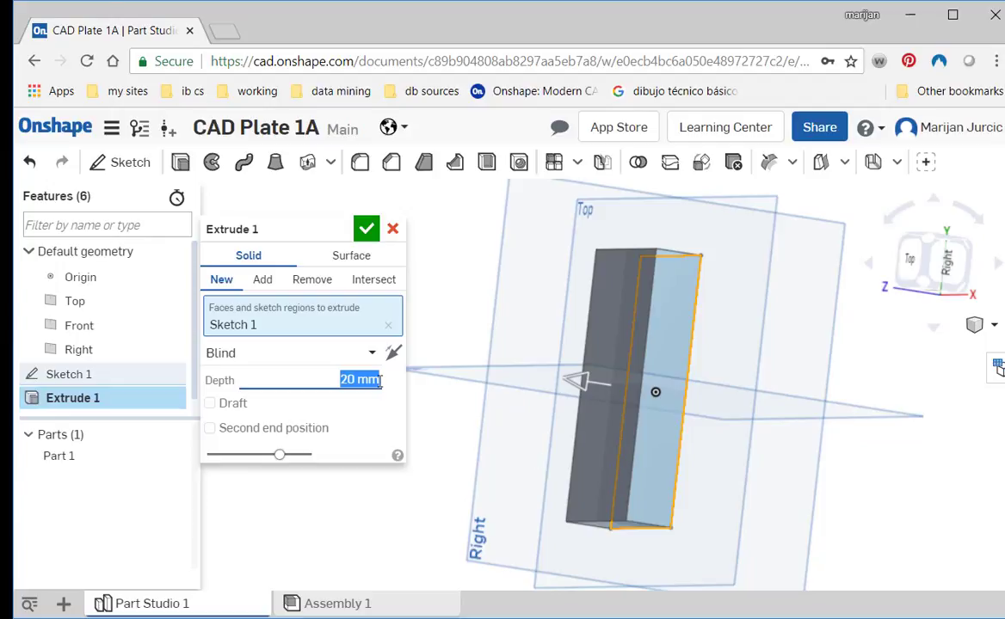
key(Return)
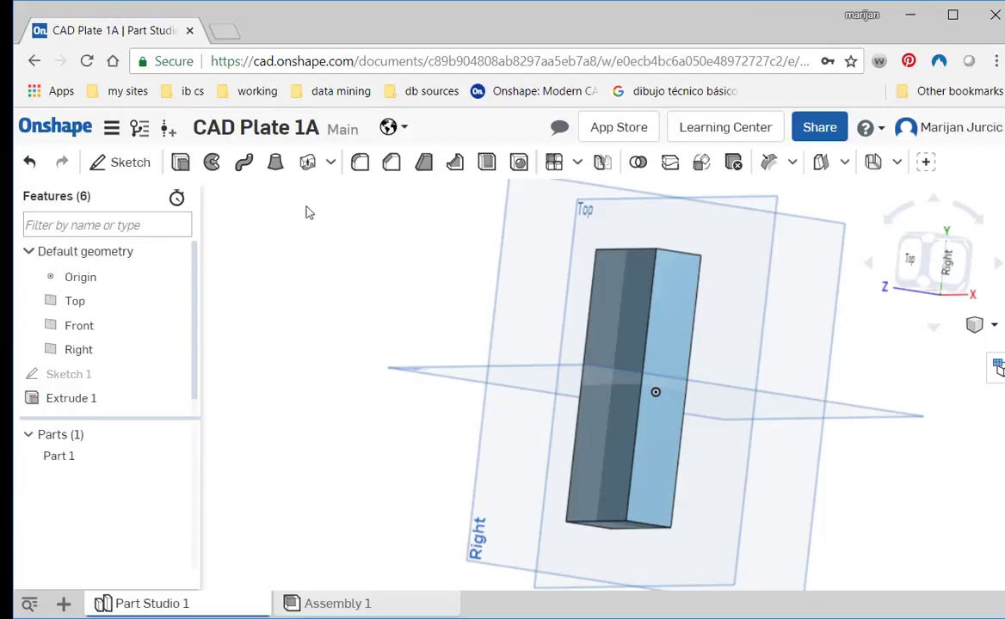
- Edit the base sketch to set the rectangle's width to 60 mm, check the reference drawing, and accept the sketch
double_click(90, 374)
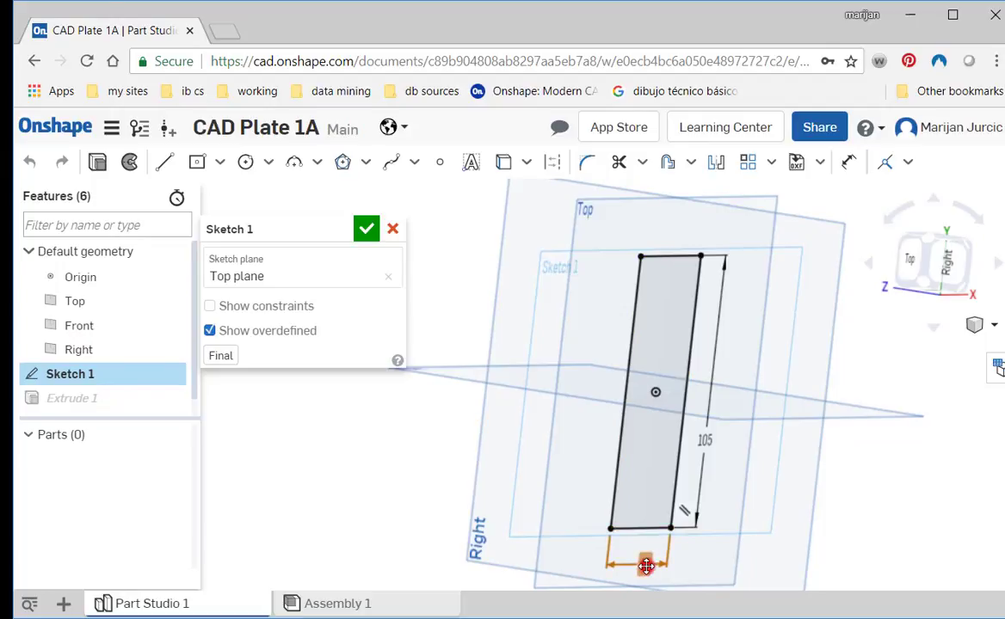
double_click(646, 566)
click(905, 265)
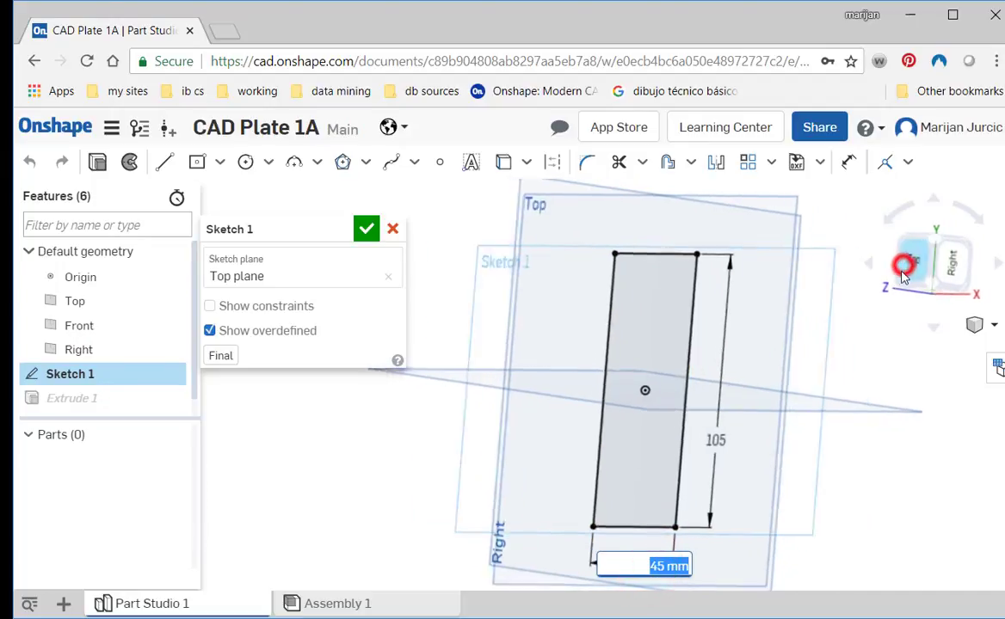
text(60)
key(Return)
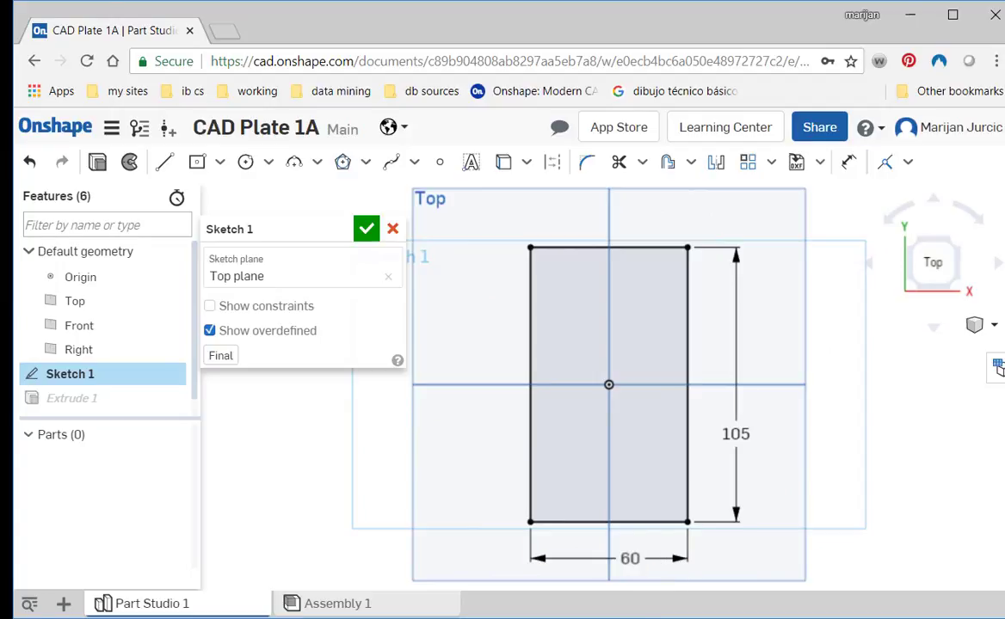
key(alt+Tab)
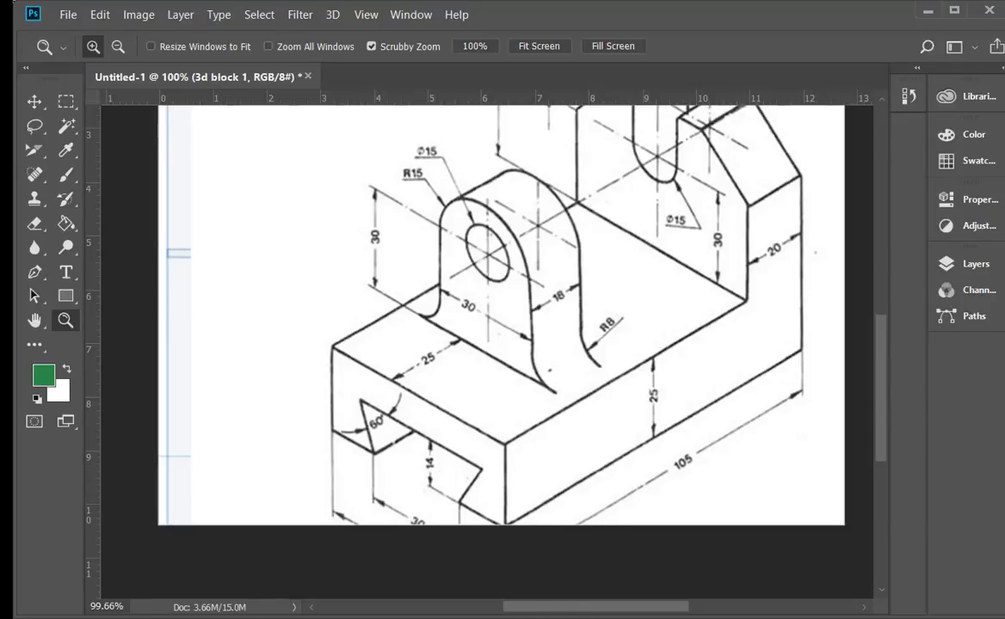
key(alt+Tab)
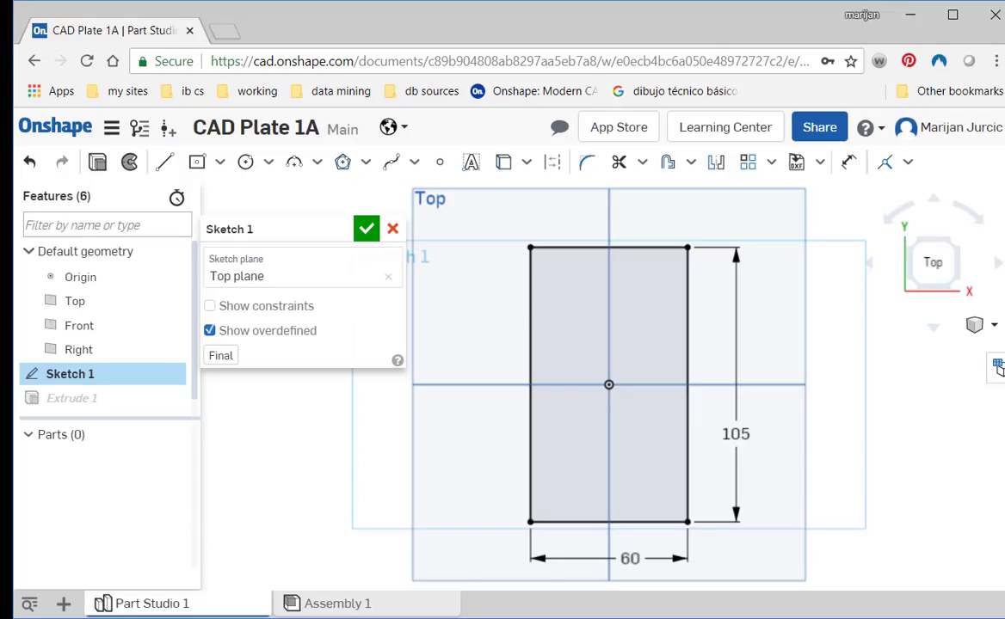
click(371, 228)
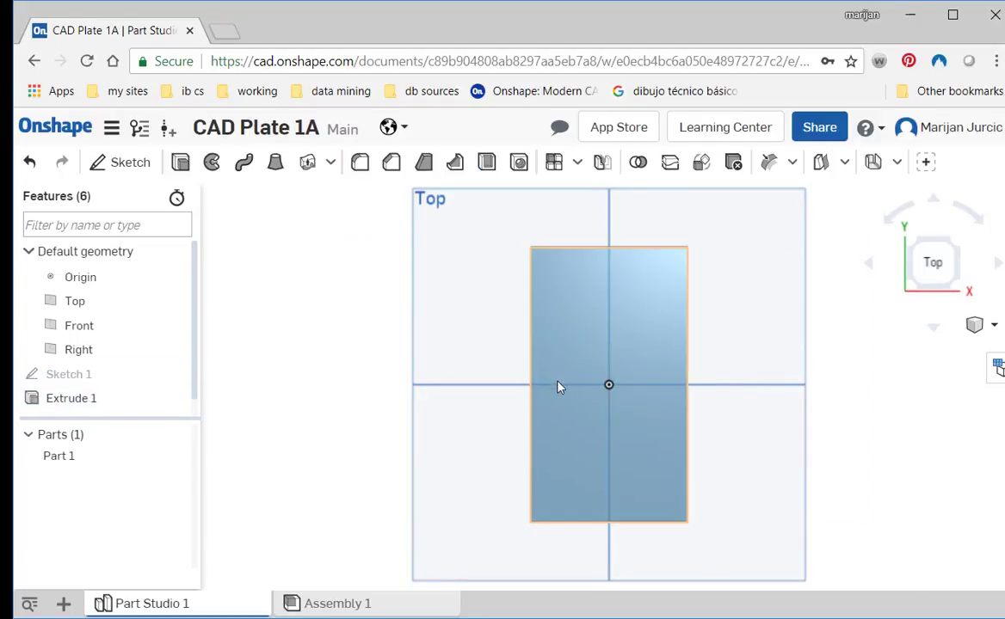
- Turn on perspective display for the view of the base block
right_drag(558, 387, 504, 351)
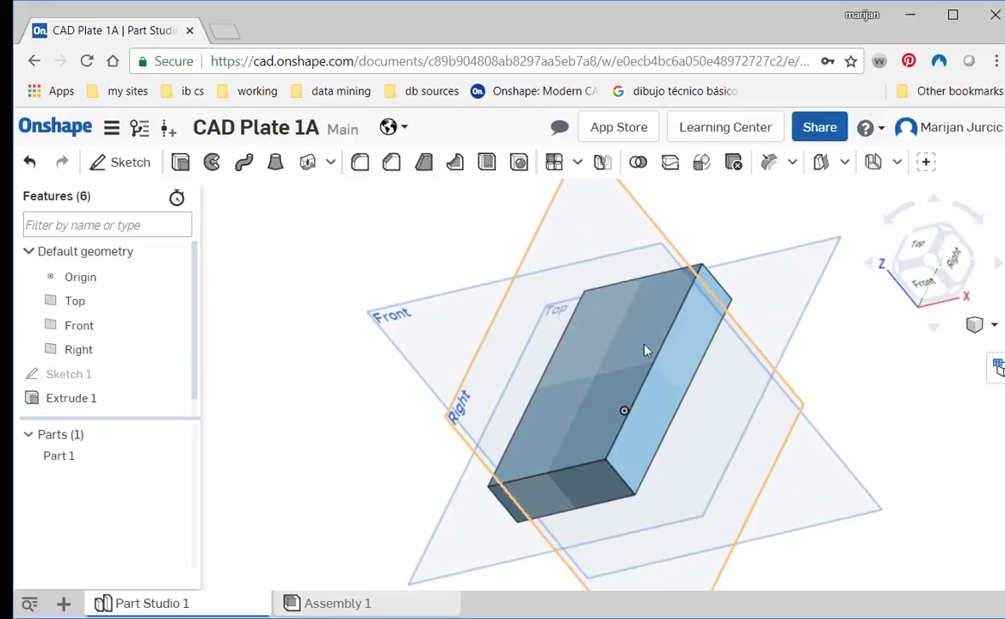
right_drag(648, 397, 673, 408)
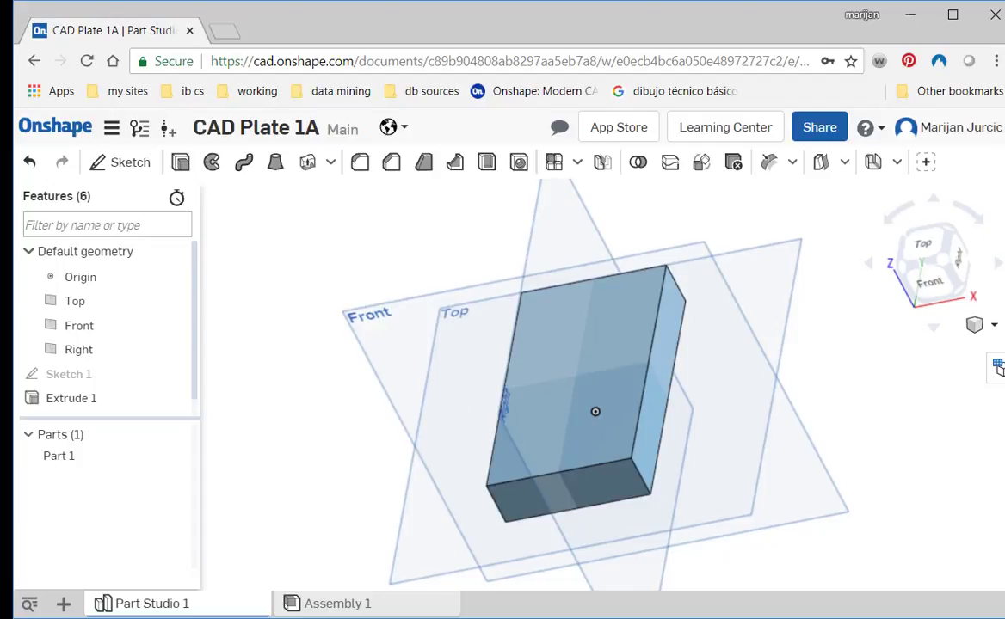
click(993, 326)
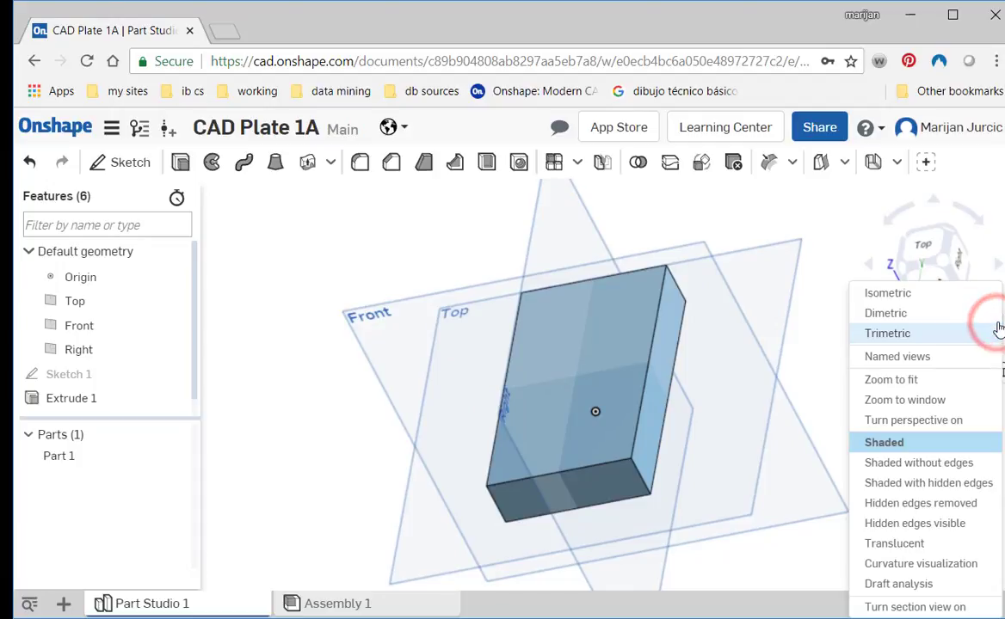
click(952, 421)
right_drag(714, 444, 653, 504)
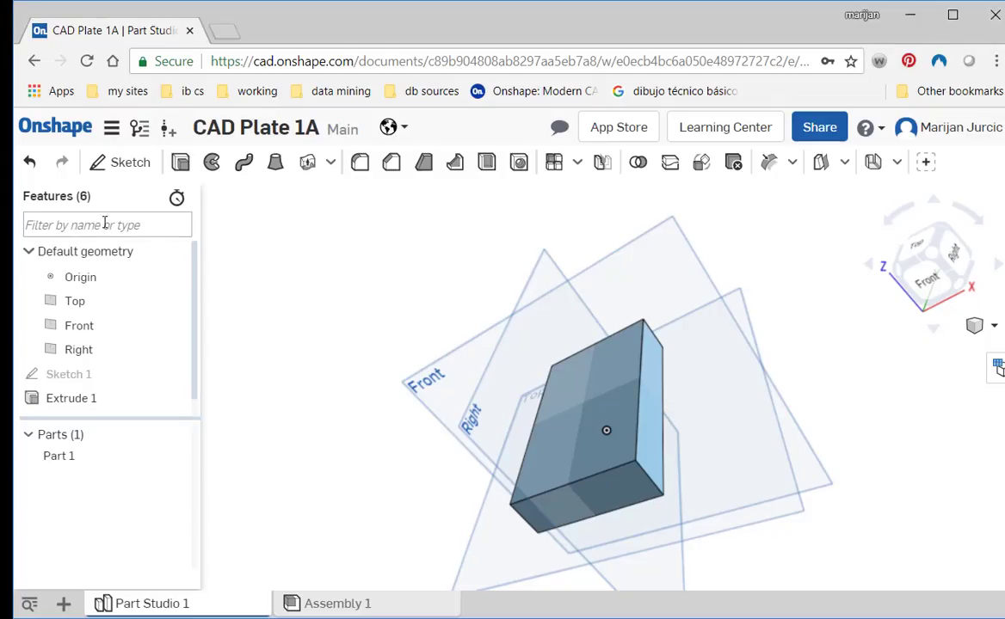
- Sketch an open three-line dovetail outline on the block's front end face, rising from the bottom edge, with a top line about 39 mm long
click(136, 163)
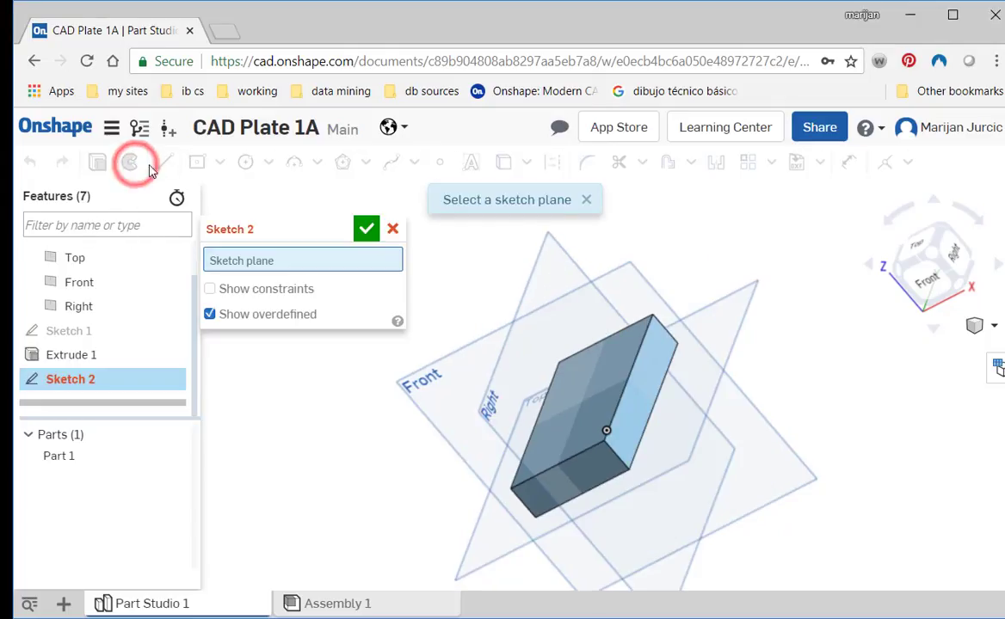
click(583, 476)
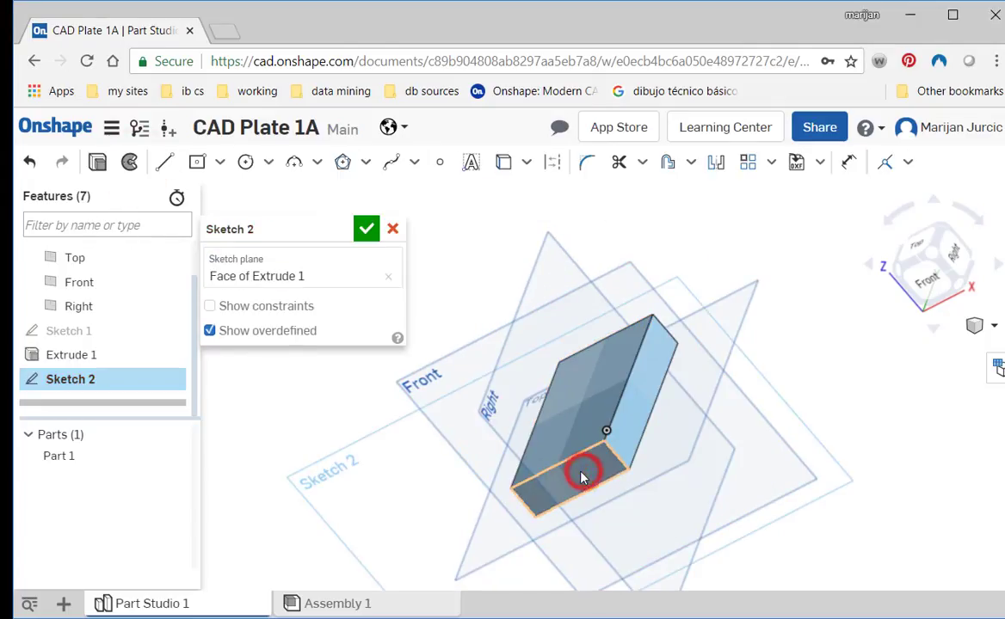
click(915, 284)
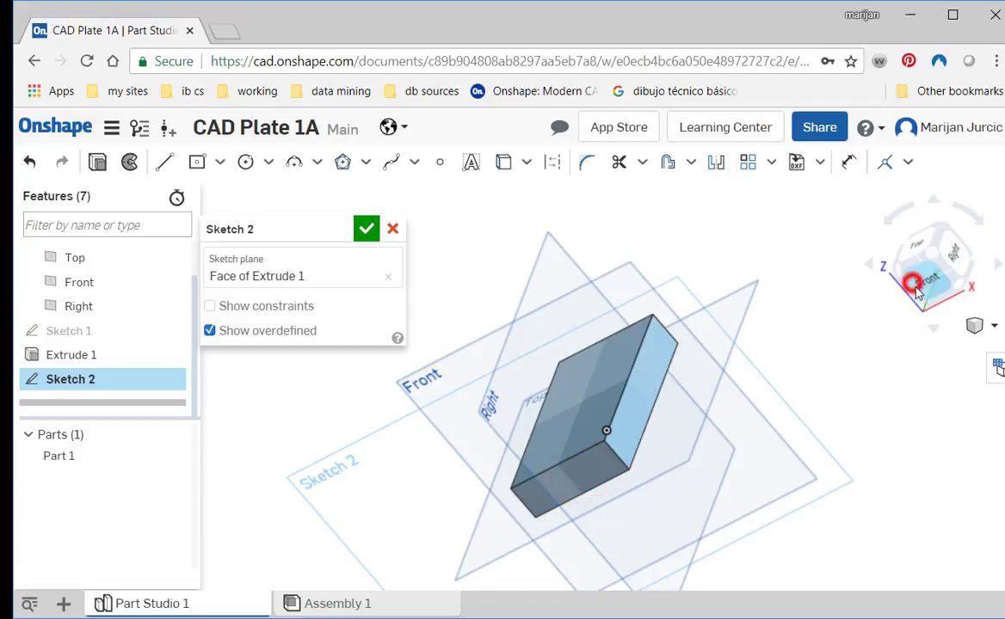
middle_drag(622, 360, 593, 408)
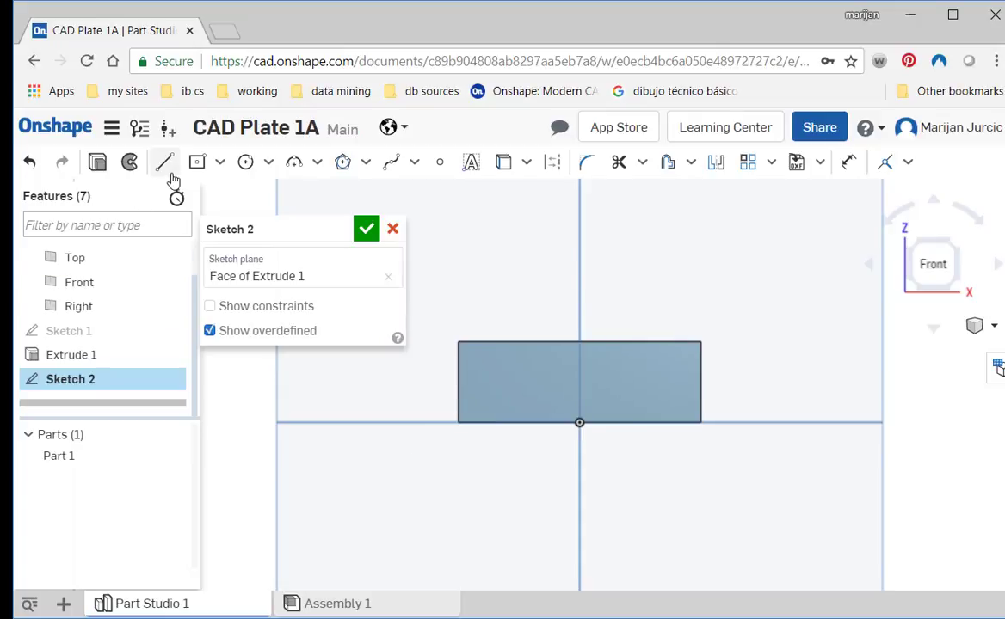
click(165, 165)
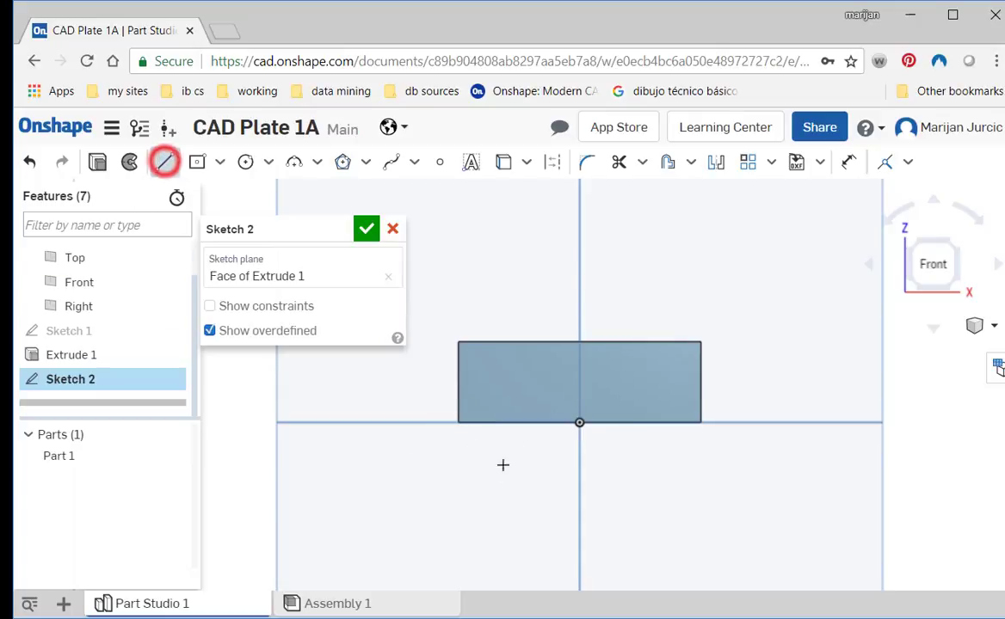
click(522, 421)
click(494, 373)
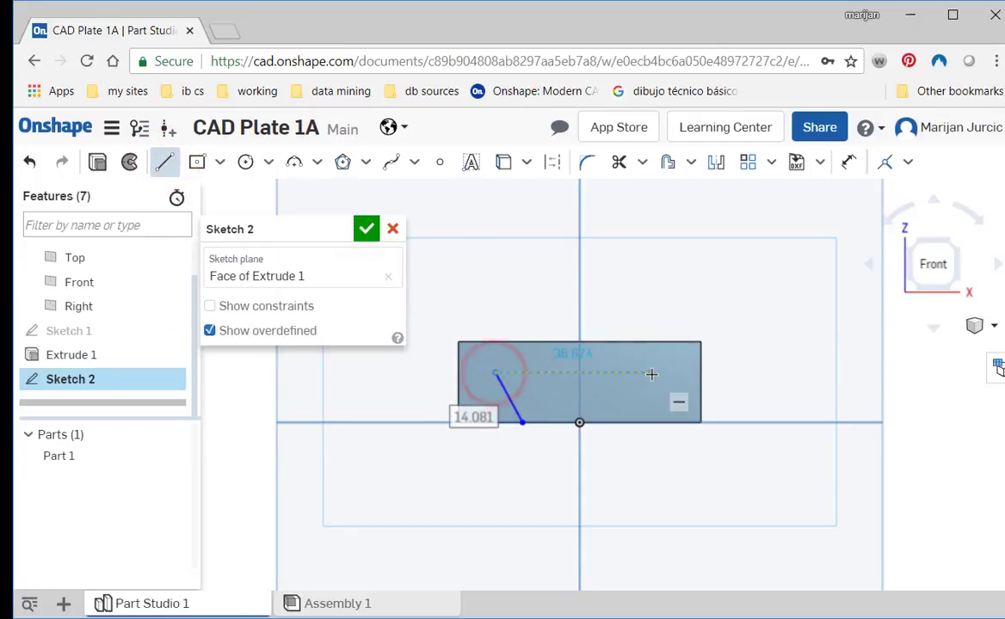
click(653, 373)
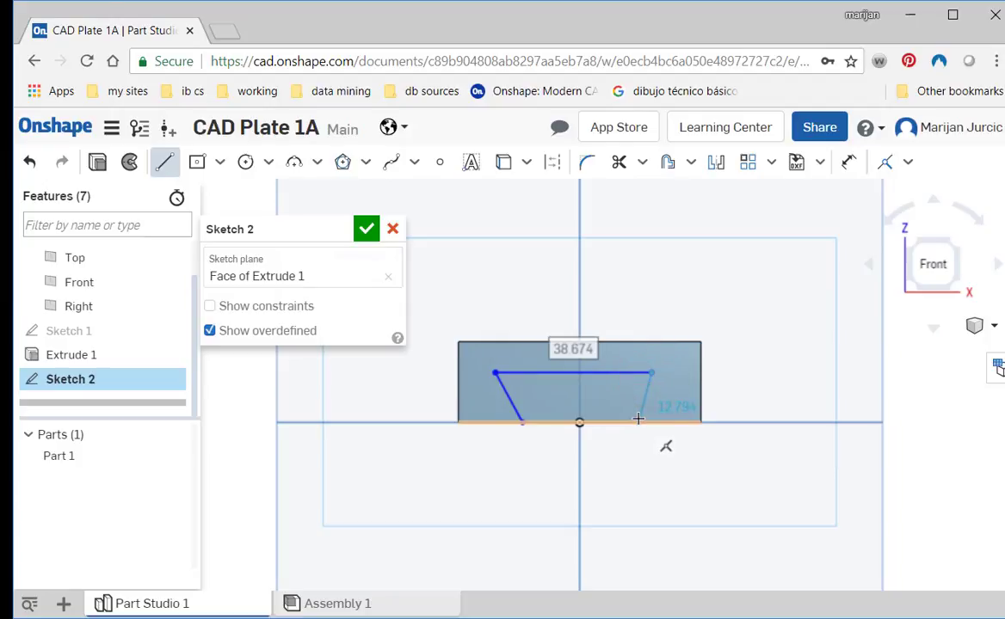
click(638, 423)
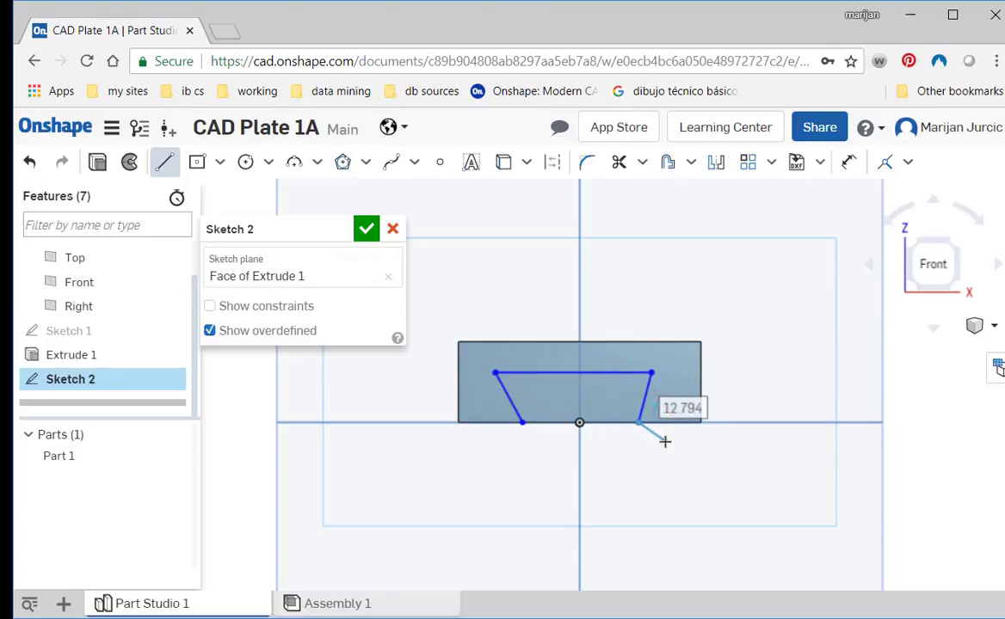
key(Escape)
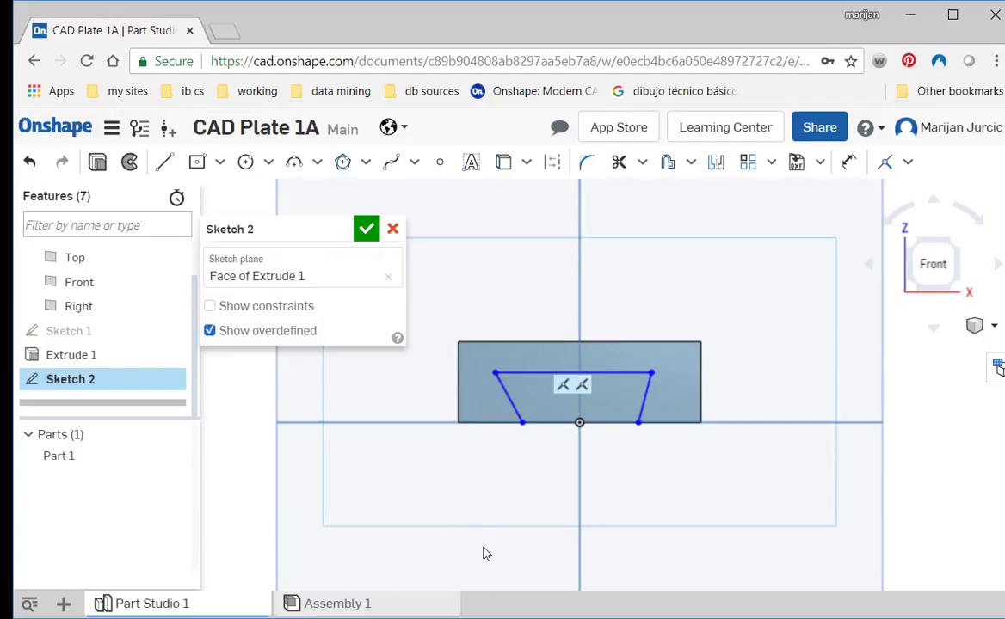
- Check the reference drawing and dimension the dovetail's lower left endpoint 15 mm from the block's bottom left corner
key(alt+Tab)
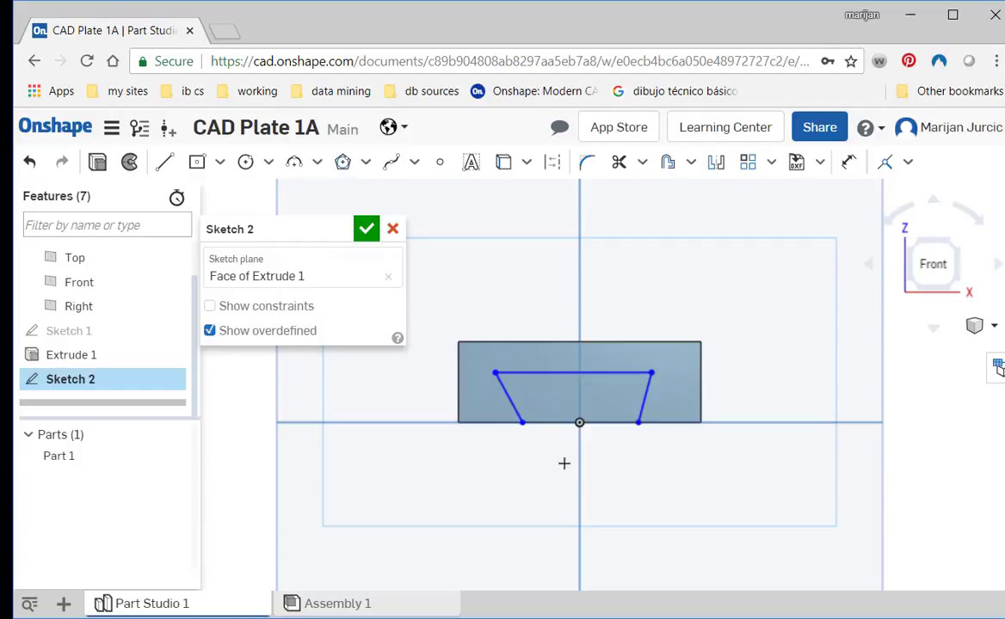
click(519, 424)
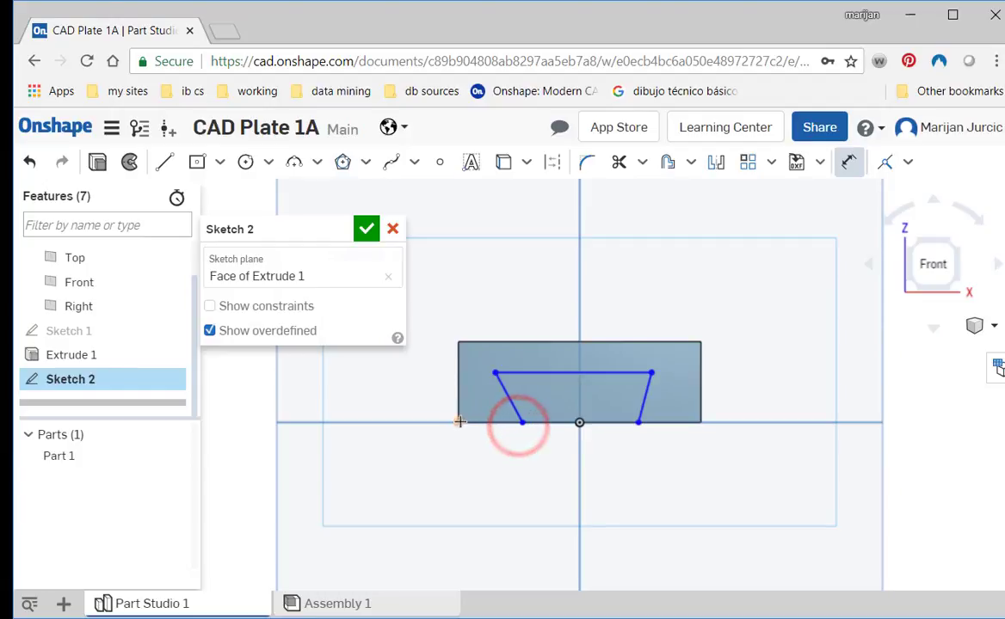
click(460, 422)
click(487, 465)
text(15)
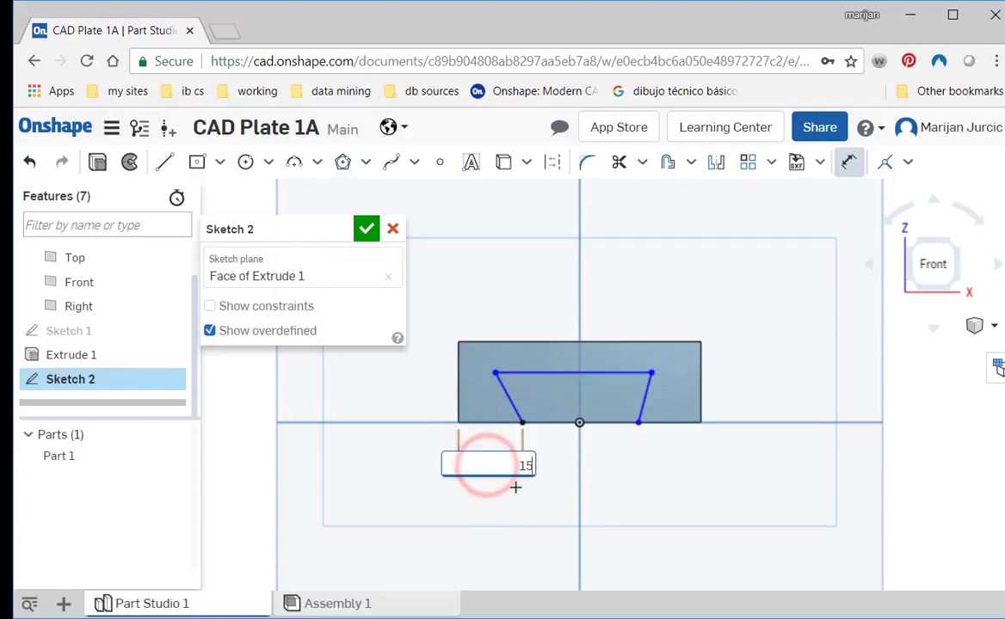
key(Return)
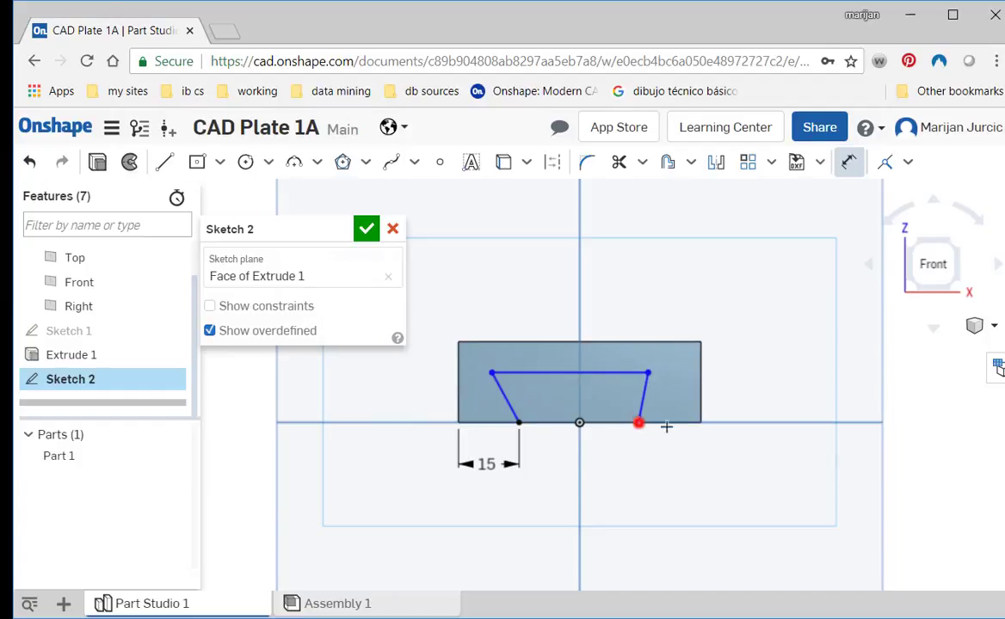
- Dimension the dovetail's lower right endpoint 15 mm from the block's bottom right corner
click(638, 422)
click(701, 422)
click(689, 465)
text(1)
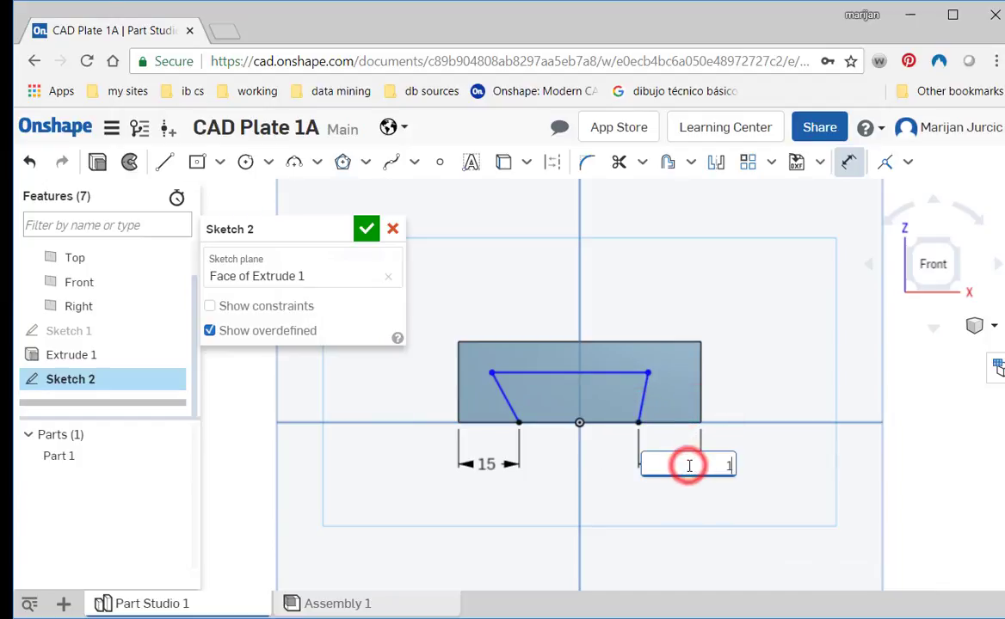
text(5)
key(Return)
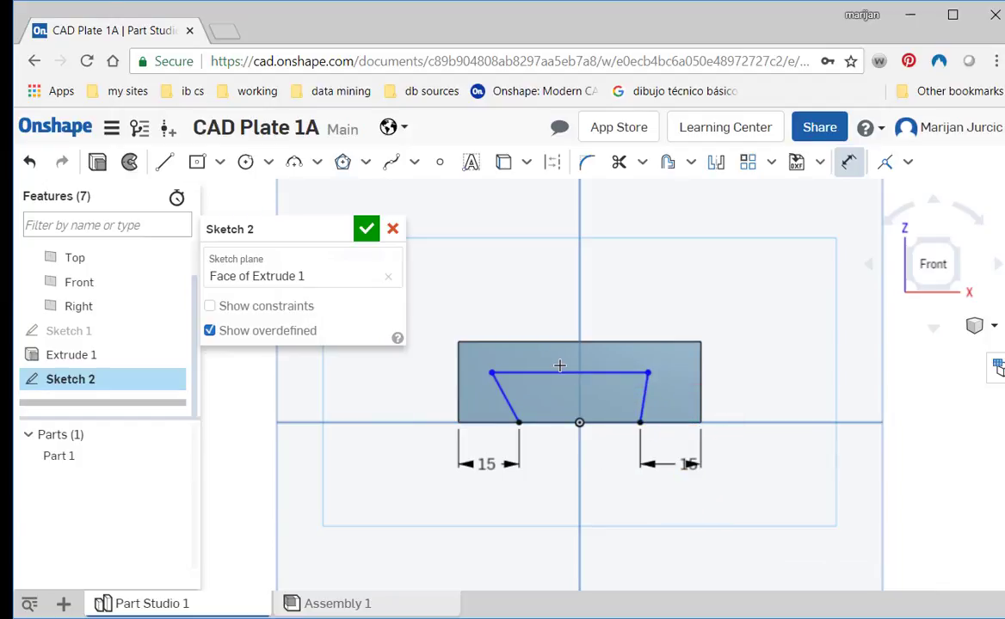
- Dimension the angle between the dovetail's top line and left slanted line as 60°
click(528, 375)
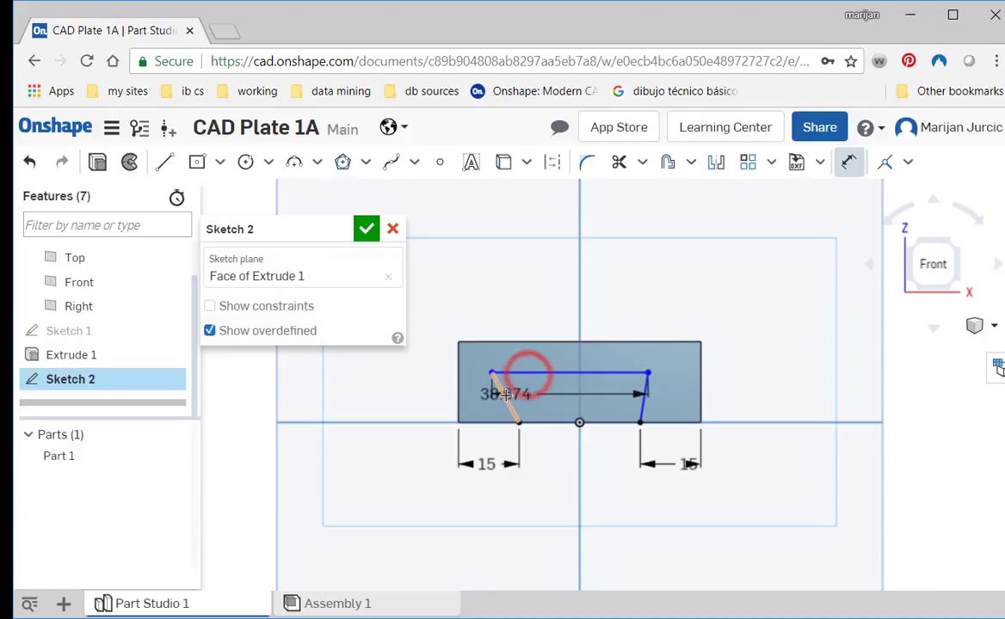
click(501, 395)
click(524, 394)
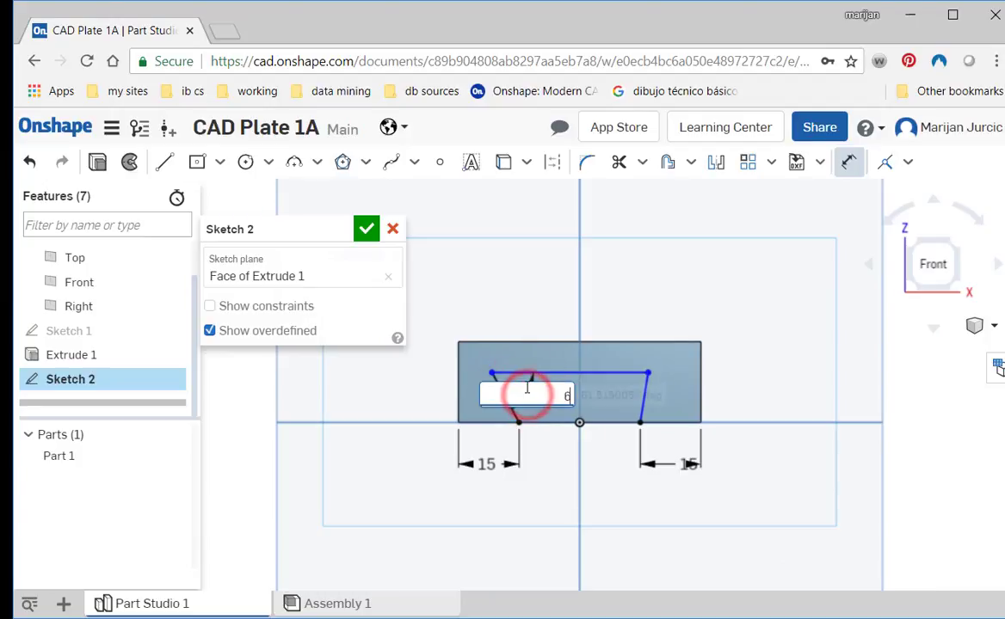
text(60)
key(Return)
- Dimension the angle between the dovetail's top line and right slanted line as 60°, and reposition its label inside the profile
click(616, 373)
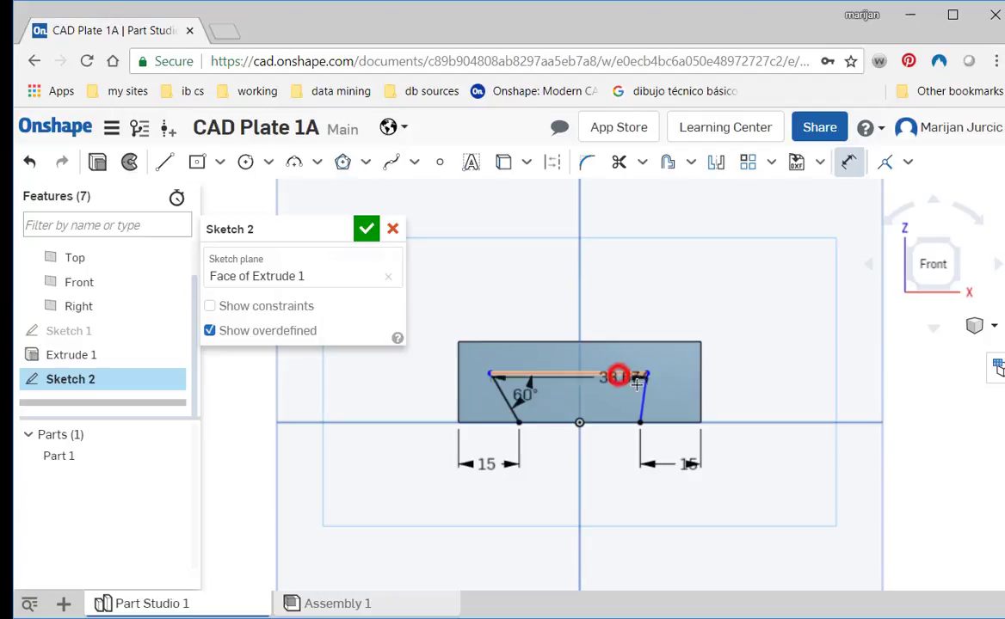
click(644, 396)
click(605, 402)
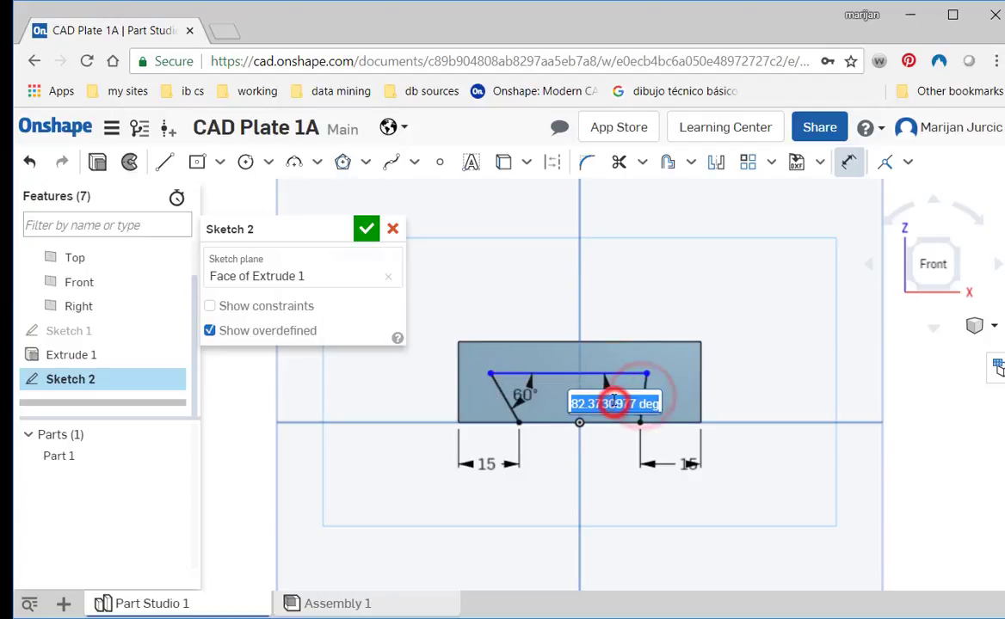
text(60)
key(Return)
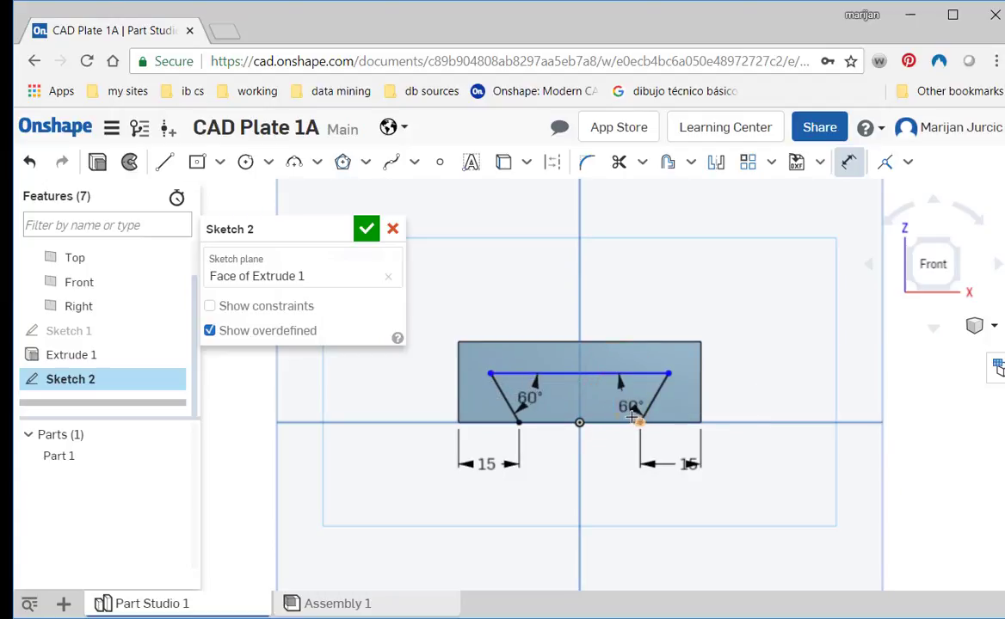
drag(627, 411, 627, 400)
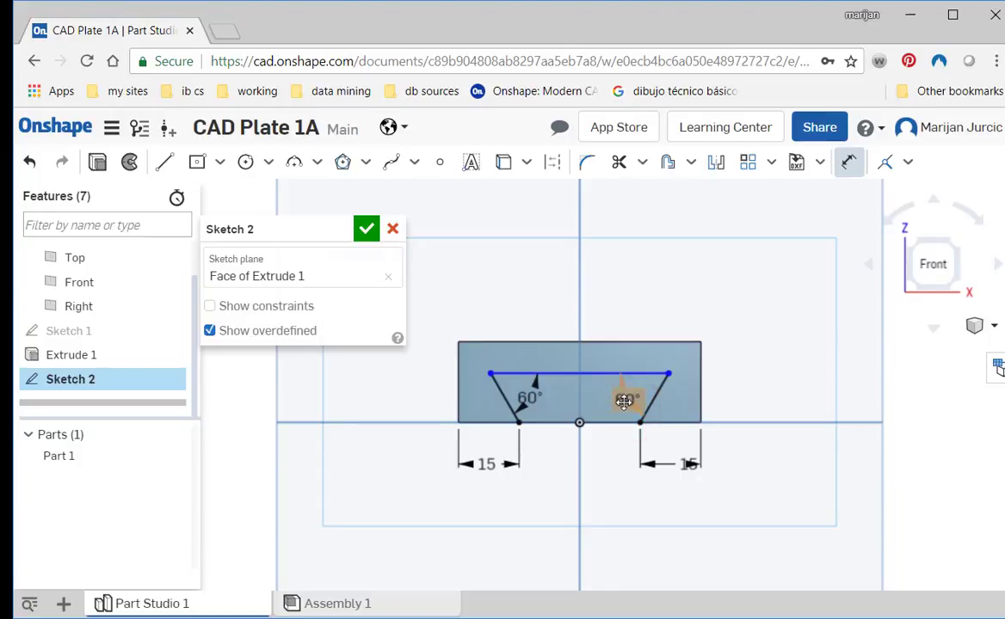
- Try to close the dovetail along the block's bottom edge with a line between its lower endpoints, and accept the sketch
scroll(622, 405, up, 1)
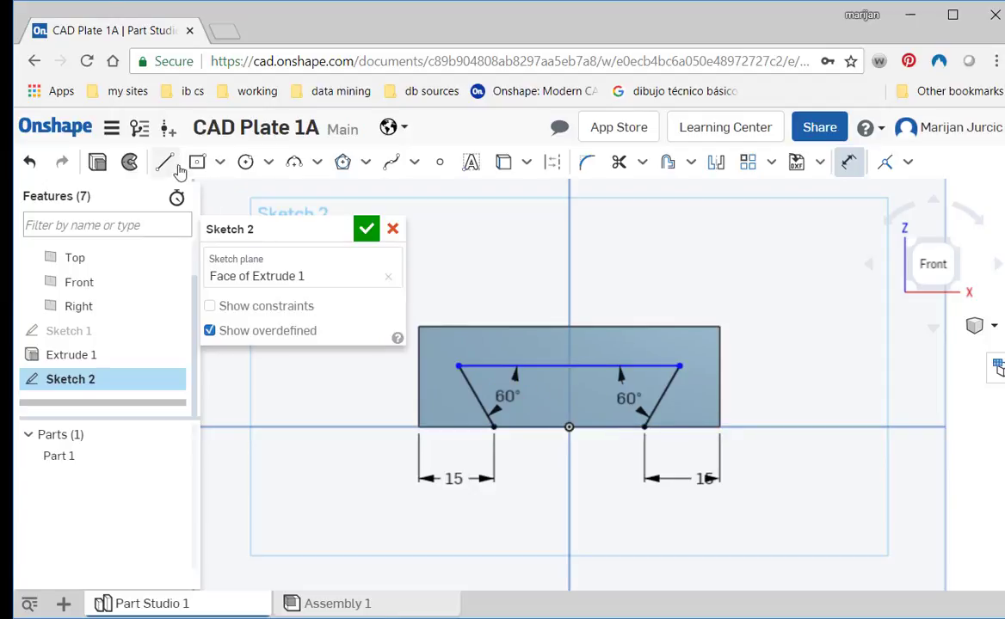
click(493, 426)
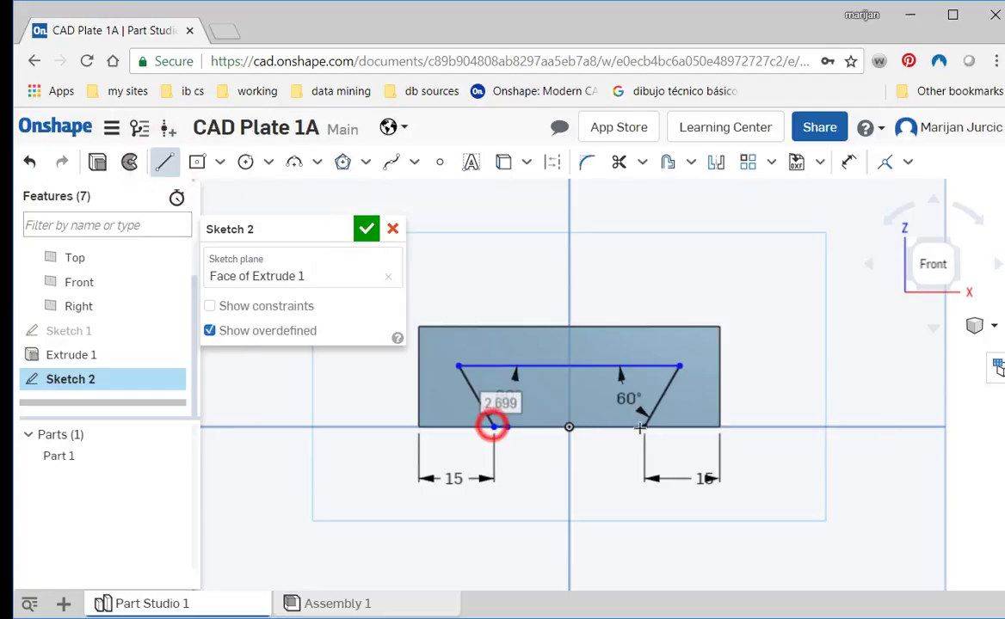
click(645, 427)
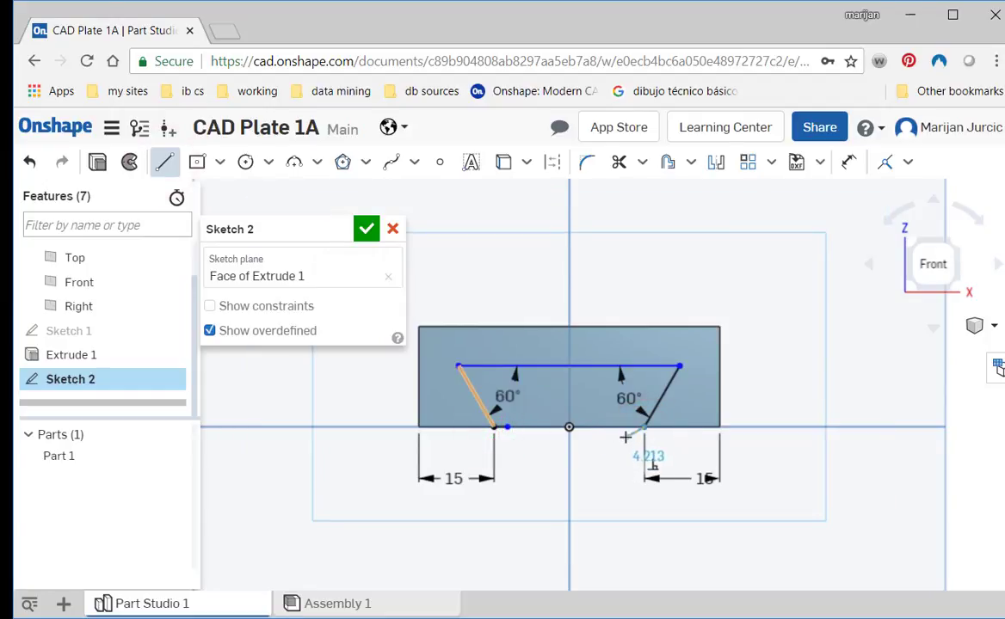
key(Escape)
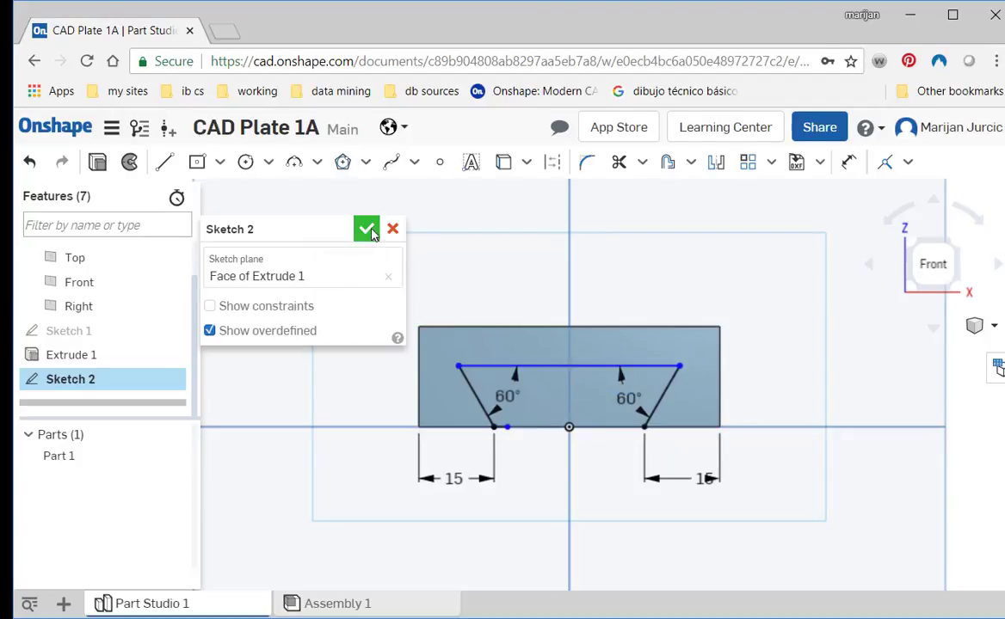
click(367, 229)
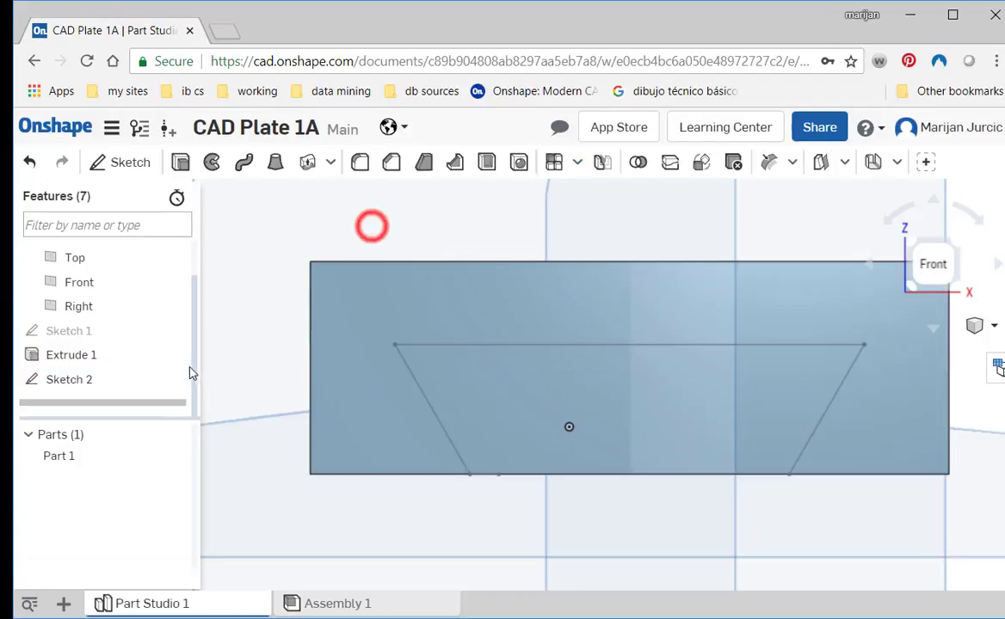
- Start a solid extrude that removes material, using the dovetail sketch and its enclosed region on the front face as the profile
click(181, 163)
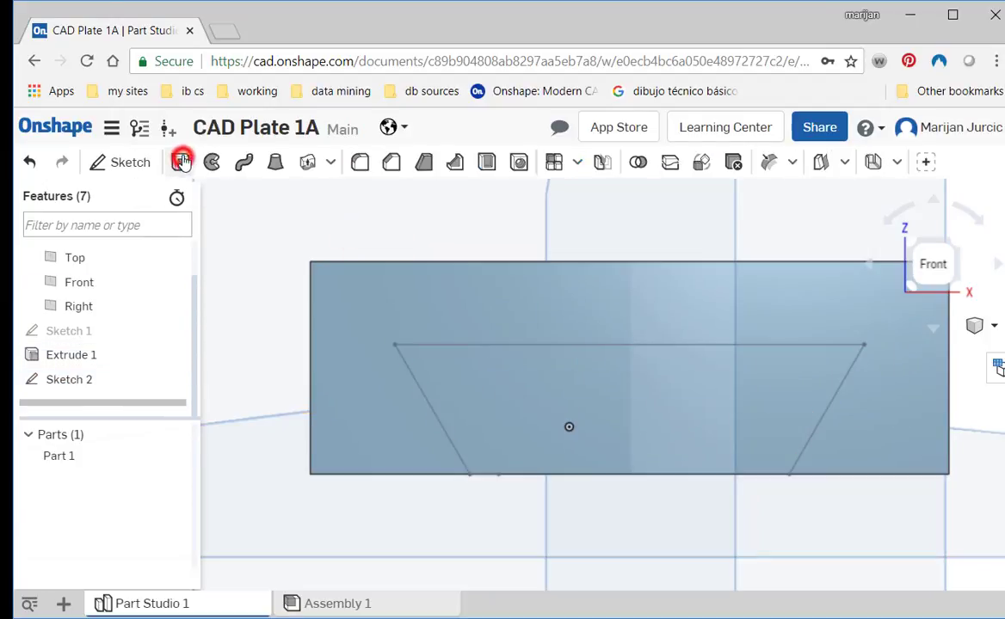
click(87, 381)
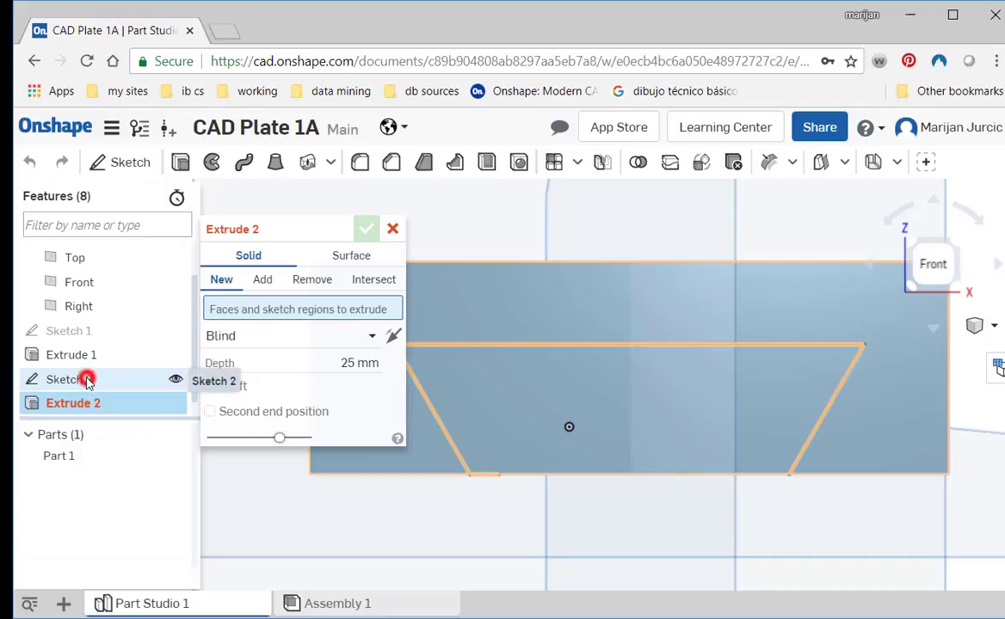
click(310, 287)
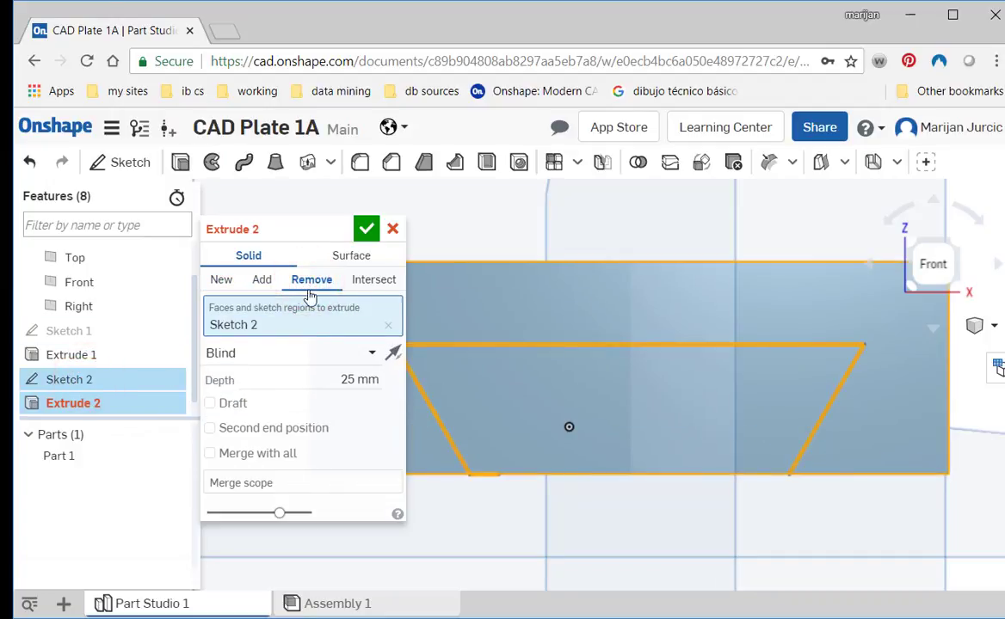
key(shift+7)
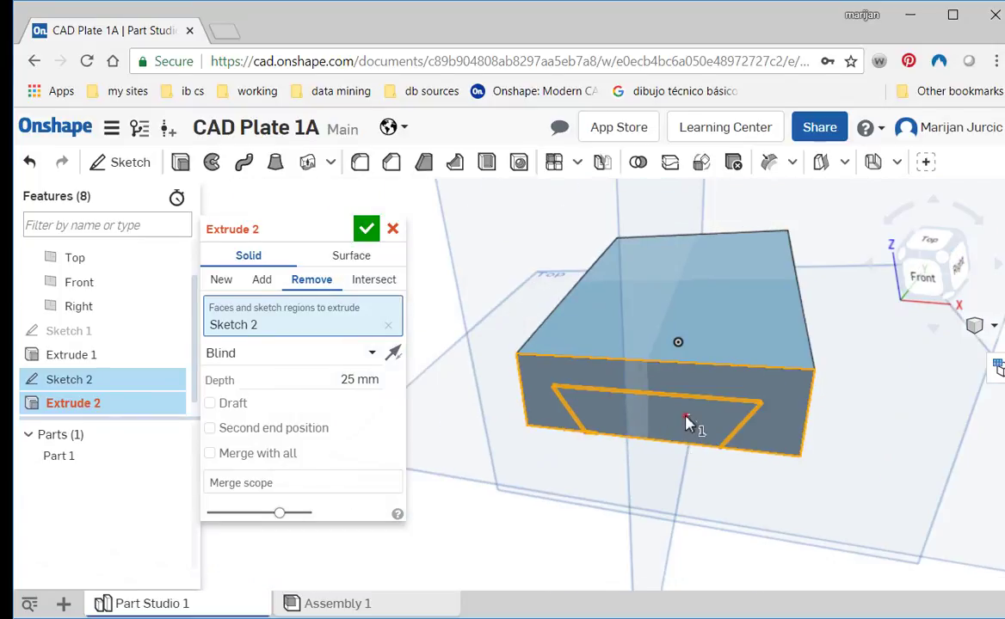
click(687, 419)
right_drag(729, 459, 691, 463)
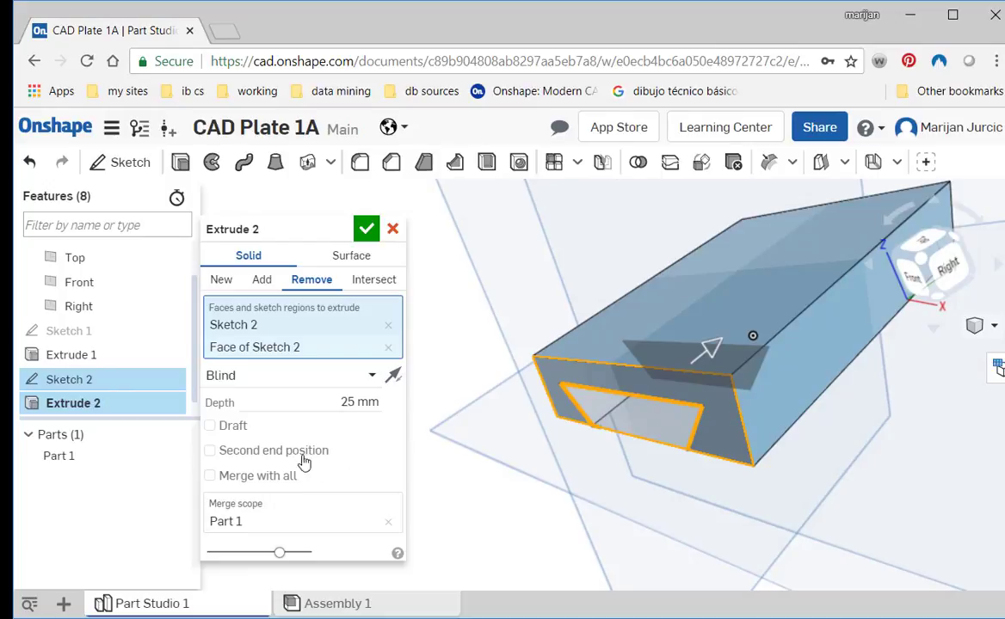
- Set the dovetail cut's end type to Through all and inspect the cut along the block
click(251, 375)
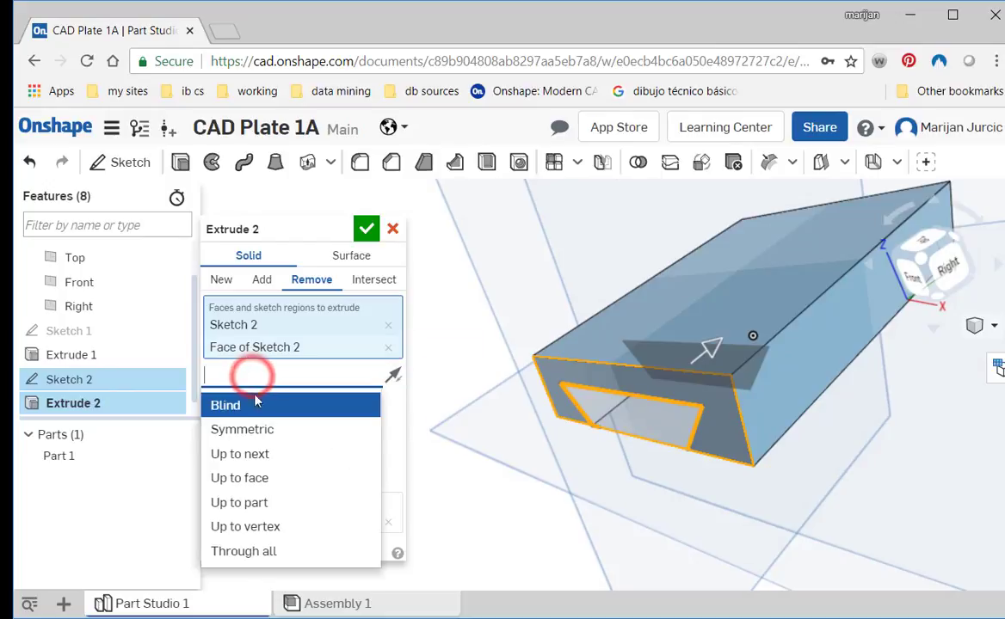
click(264, 454)
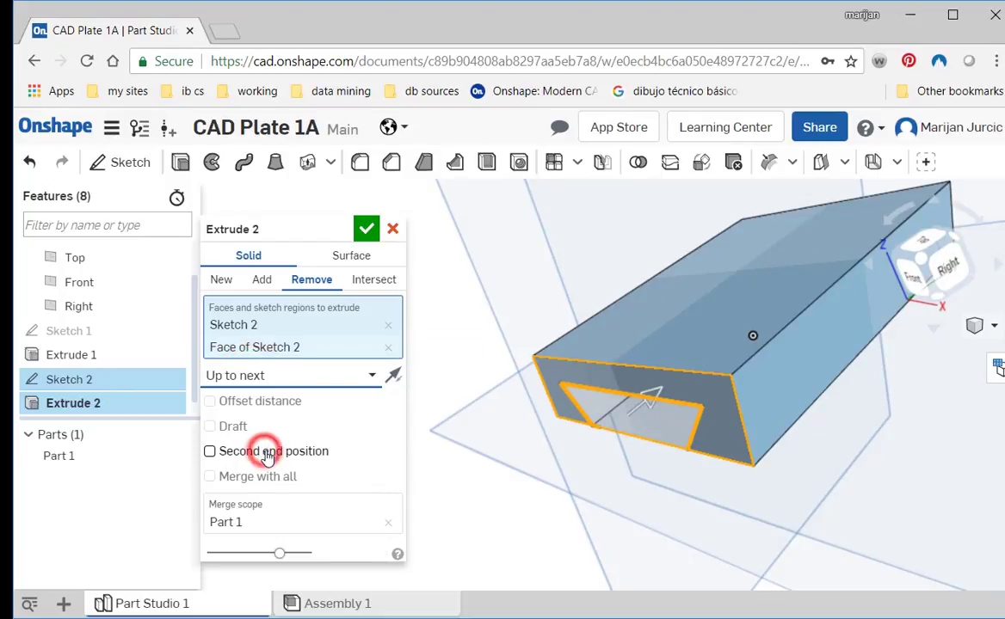
click(276, 381)
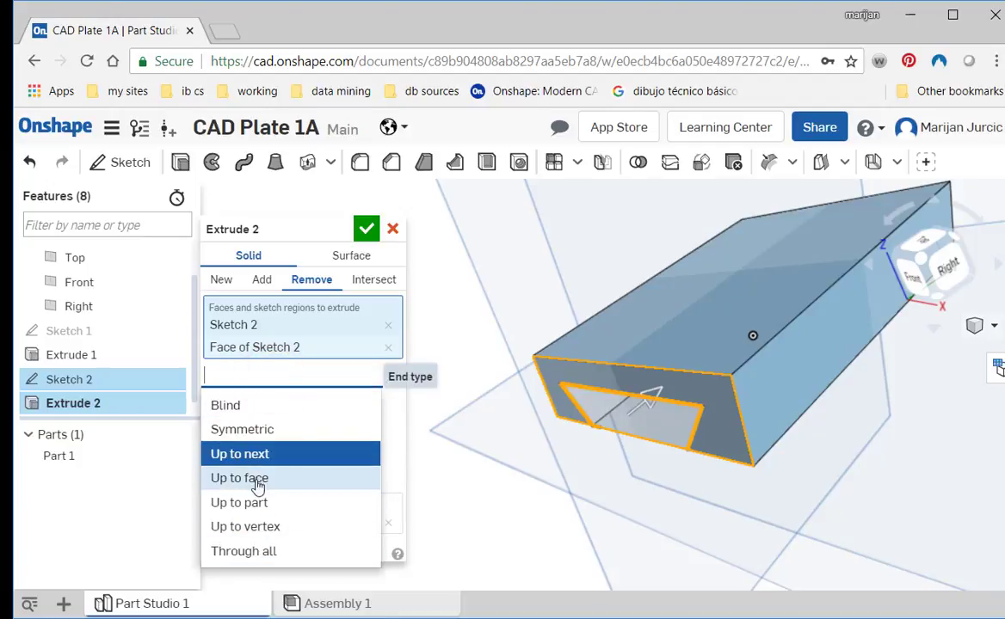
click(257, 553)
right_drag(805, 428, 579, 491)
middle_drag(578, 490, 529, 509)
scroll(642, 442, down, 5)
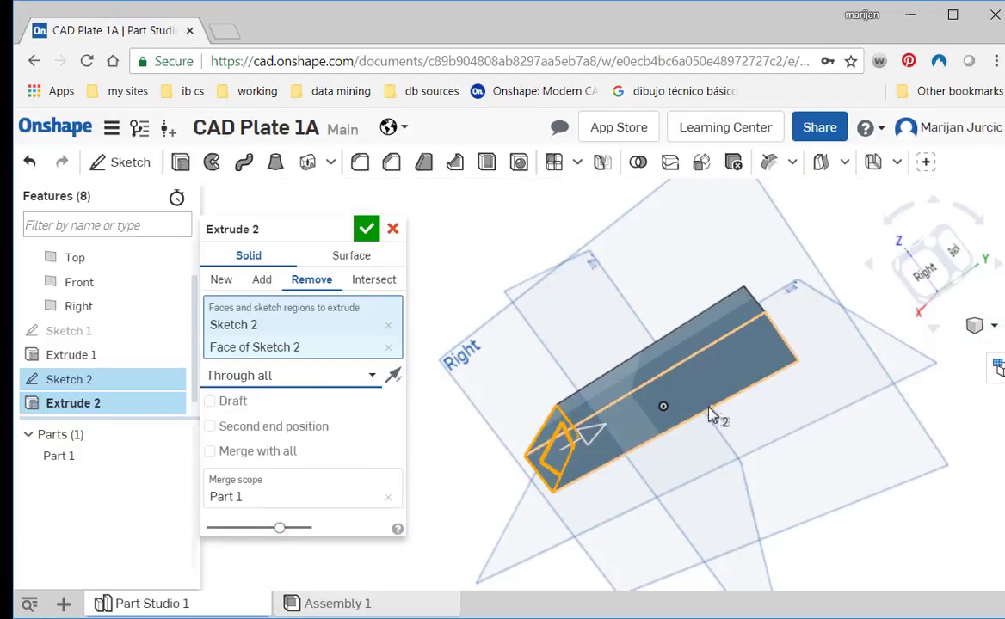
- Accept the through-all dovetail cut and inspect the slot along the block from several angles
middle_drag(689, 425, 573, 484)
right_drag(671, 452, 425, 340)
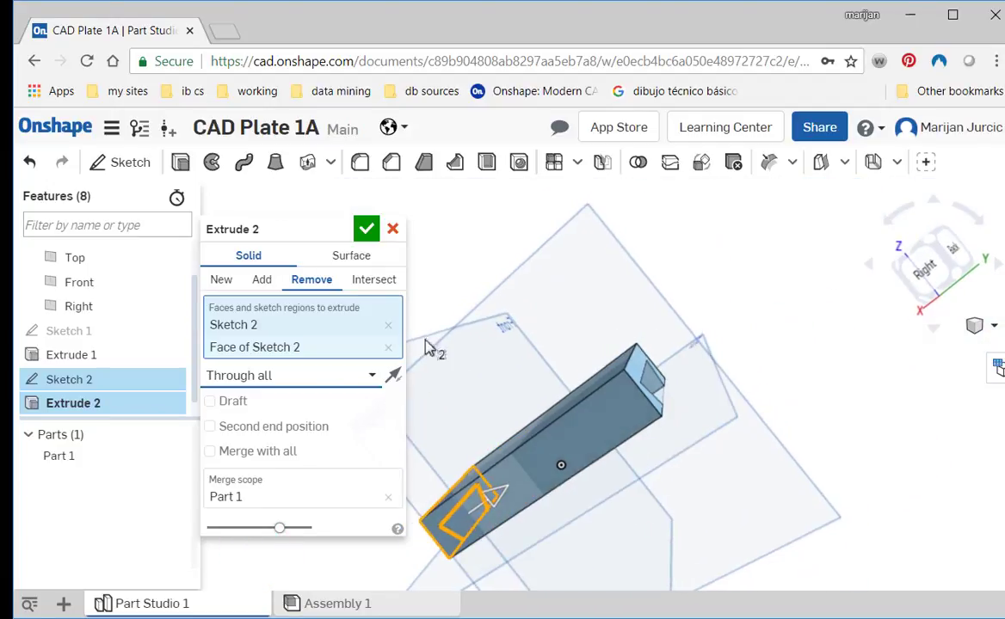
click(368, 231)
right_drag(444, 471, 566, 411)
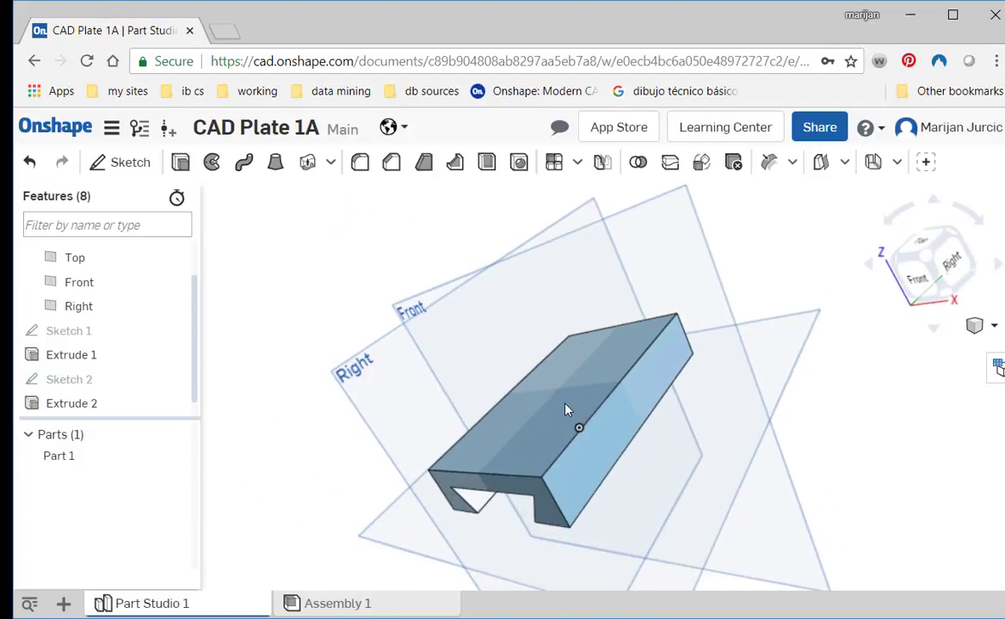
right_drag(550, 540, 624, 445)
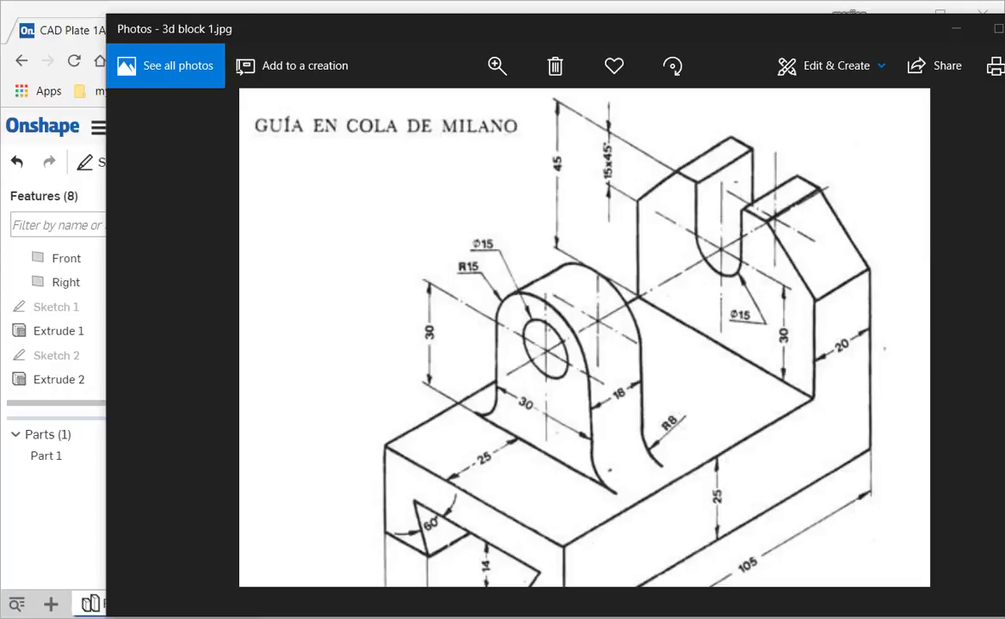
- Return to Onshape from the reference drawing, start a sketch on the block's top face, and view it from the top
mouse_move(398, 618)
click(497, 609)
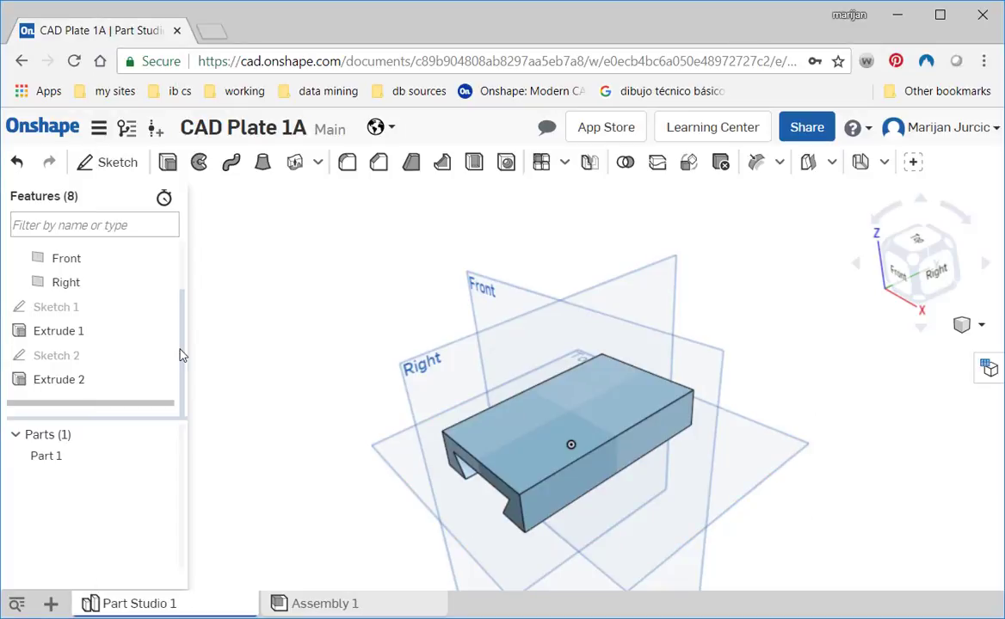
click(109, 162)
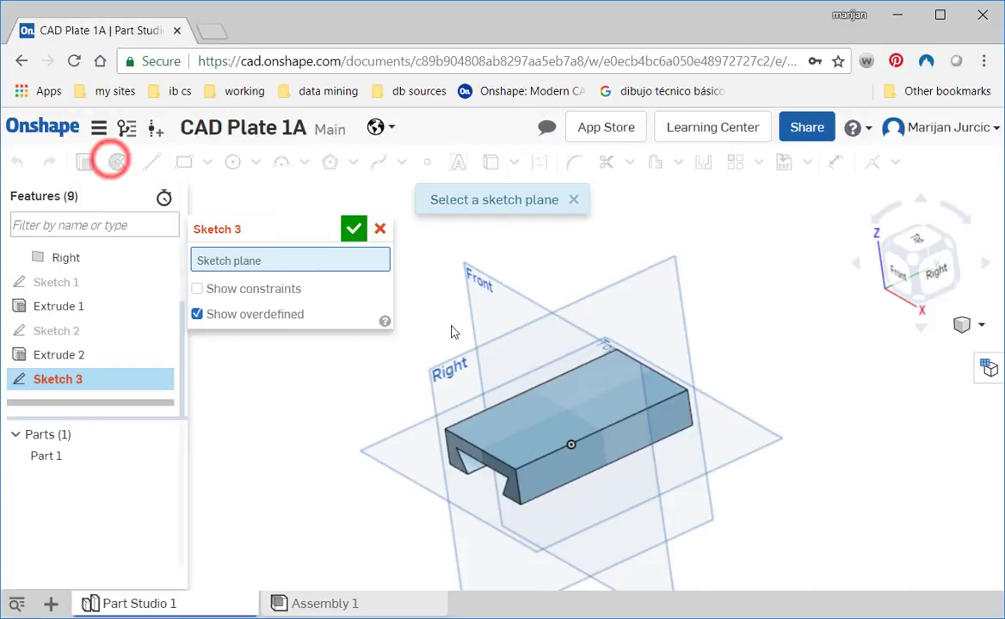
click(576, 408)
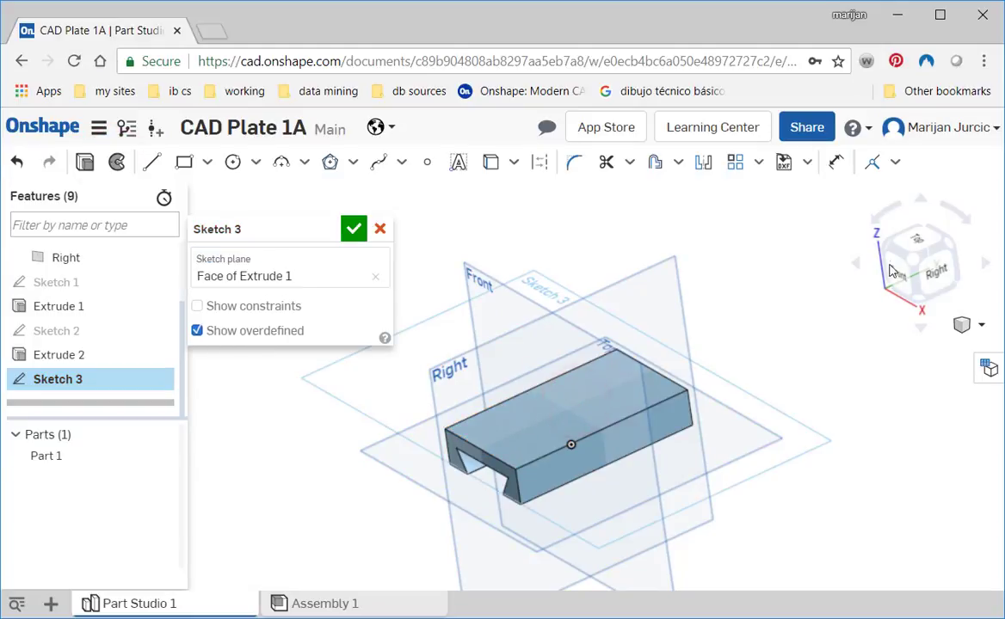
click(908, 241)
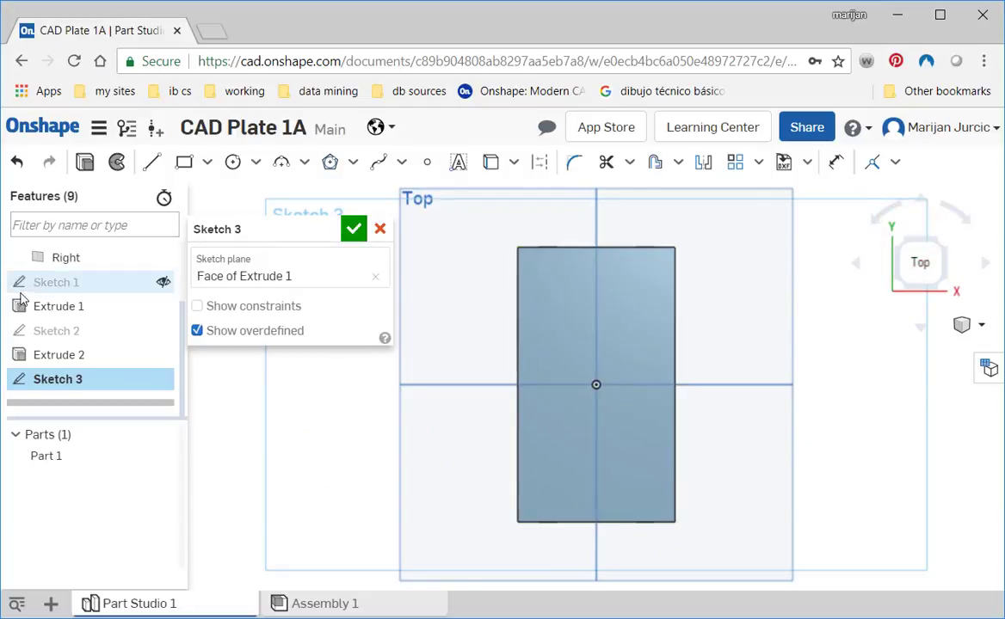
- Sketch a corner rectangle across the block's full 60 mm width along its back edge, about 15 mm deep
click(182, 163)
click(517, 248)
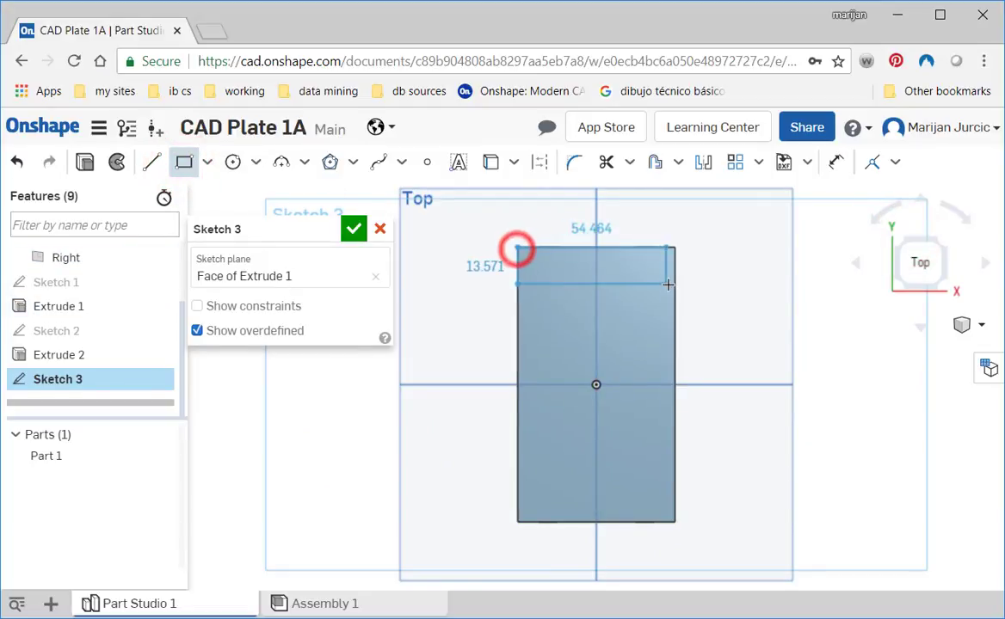
click(674, 287)
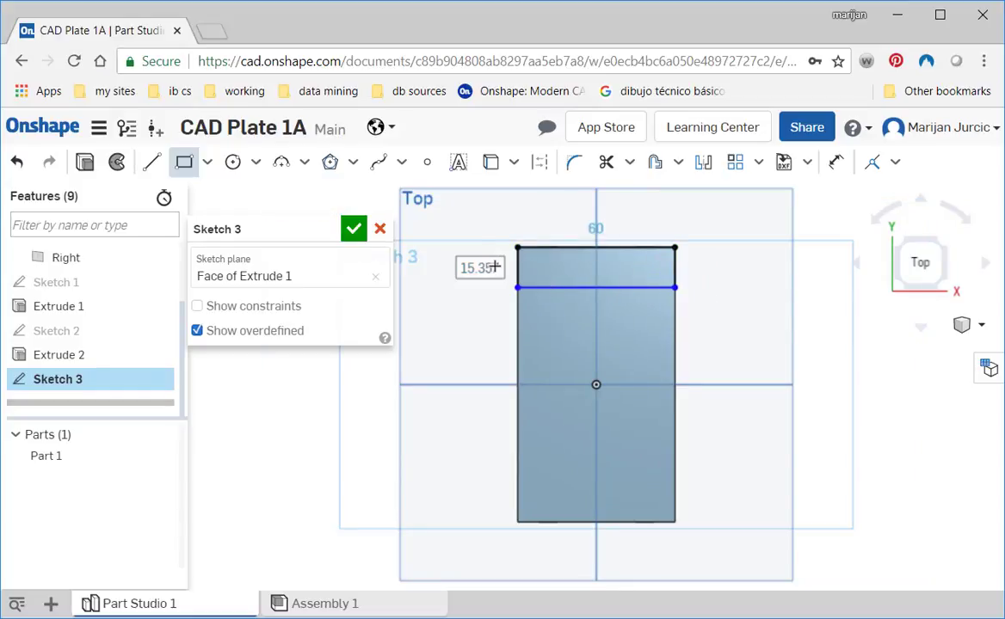
key(Escape)
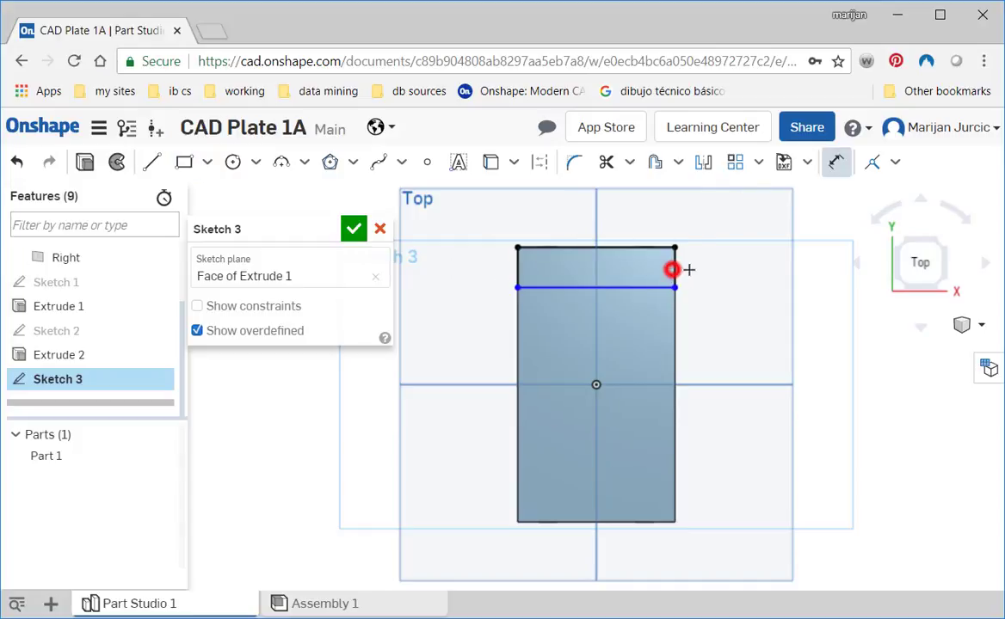
- Dimension the rectangle's depth as 20 mm, reposition the dimension label outside the block, and accept the sketch
click(732, 274)
text(20)
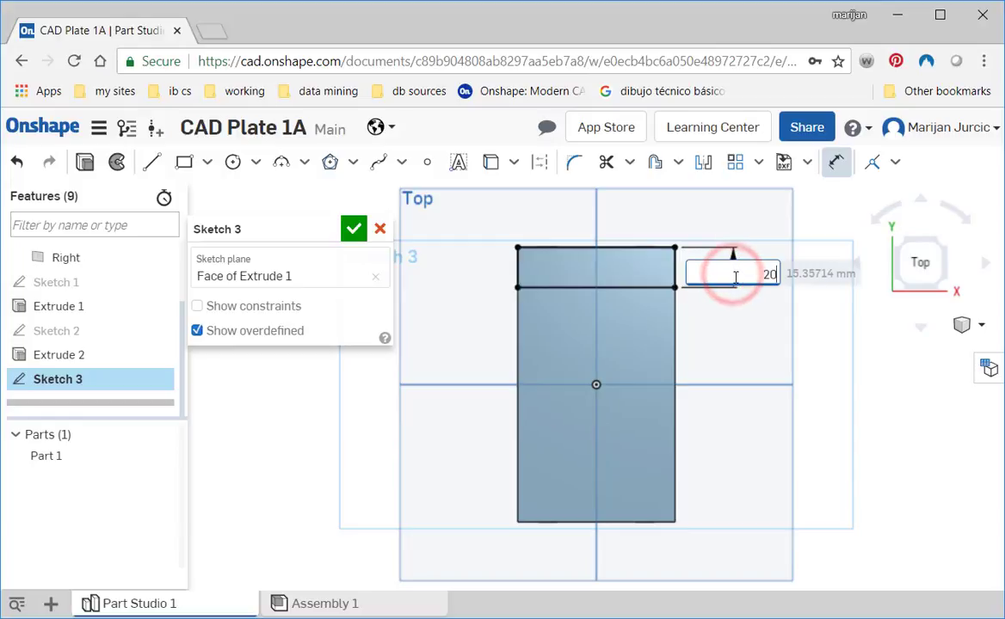
key(Return)
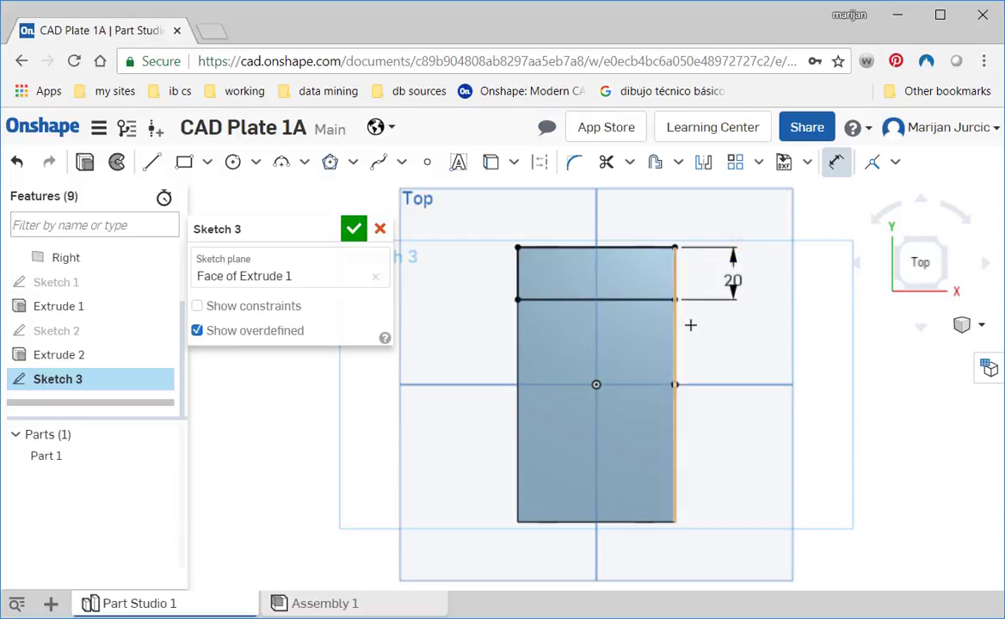
click(733, 276)
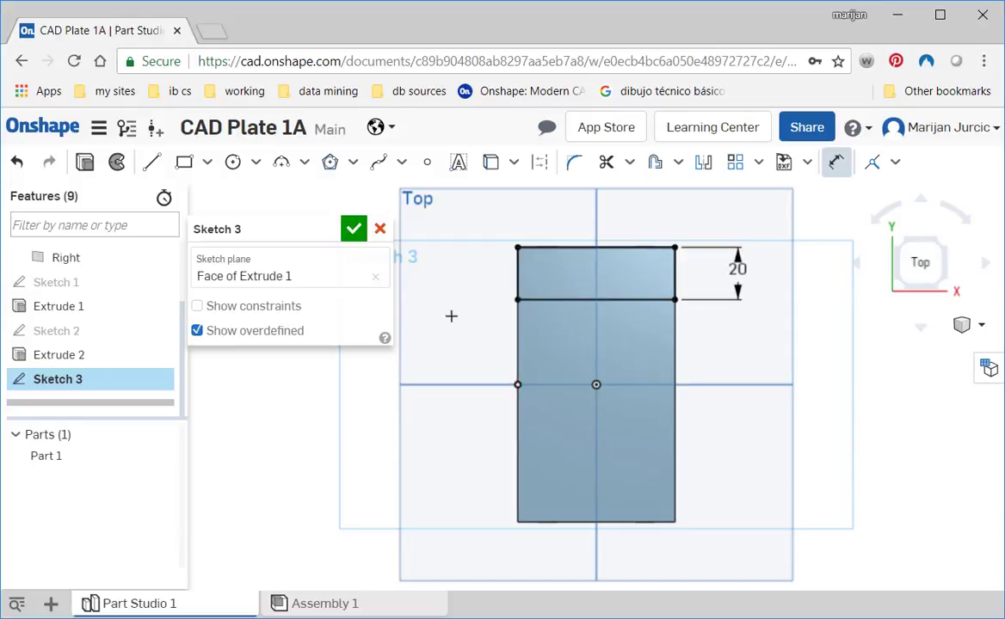
click(352, 228)
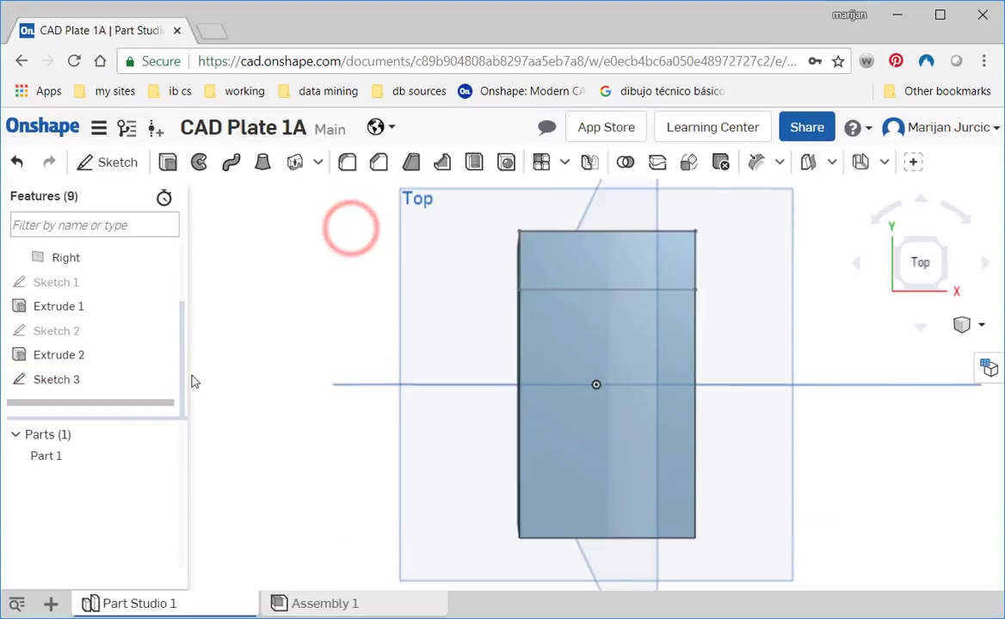
- Extrude the back rectangle sketch as an added solid with a blind depth of 45 mm
right_click(76, 384)
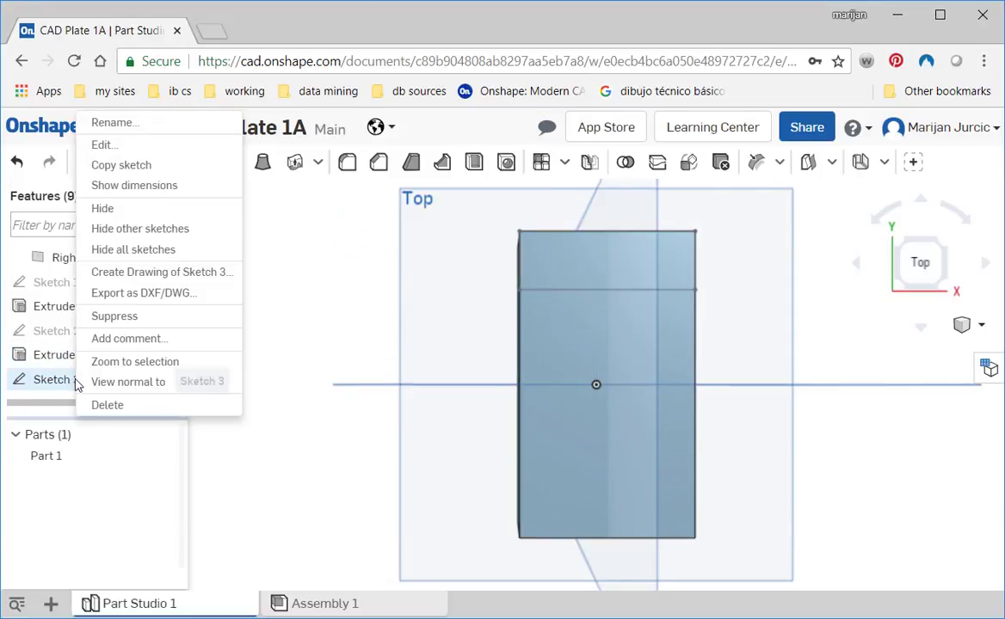
click(72, 383)
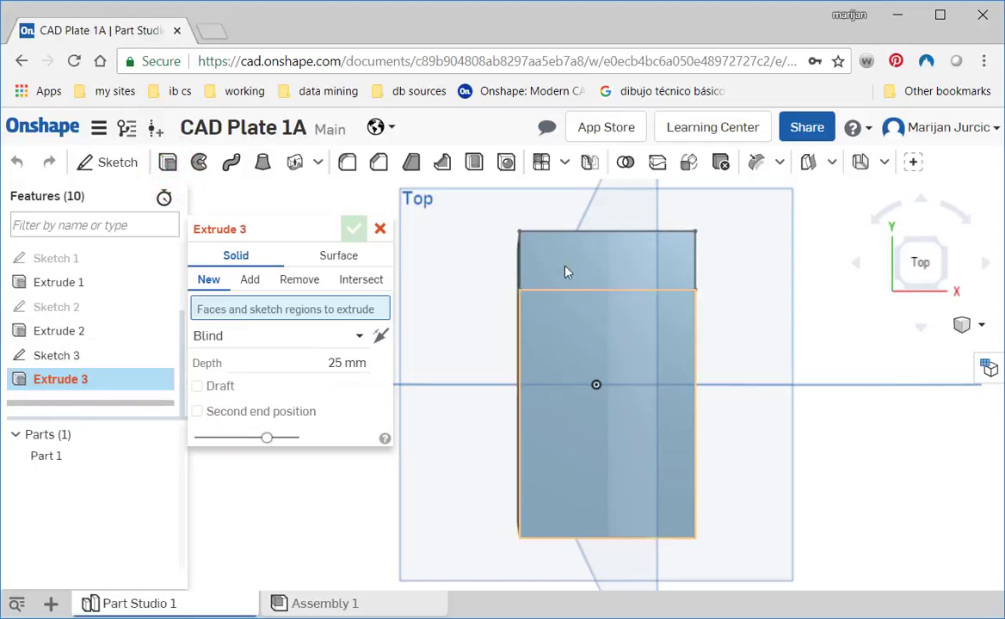
click(95, 362)
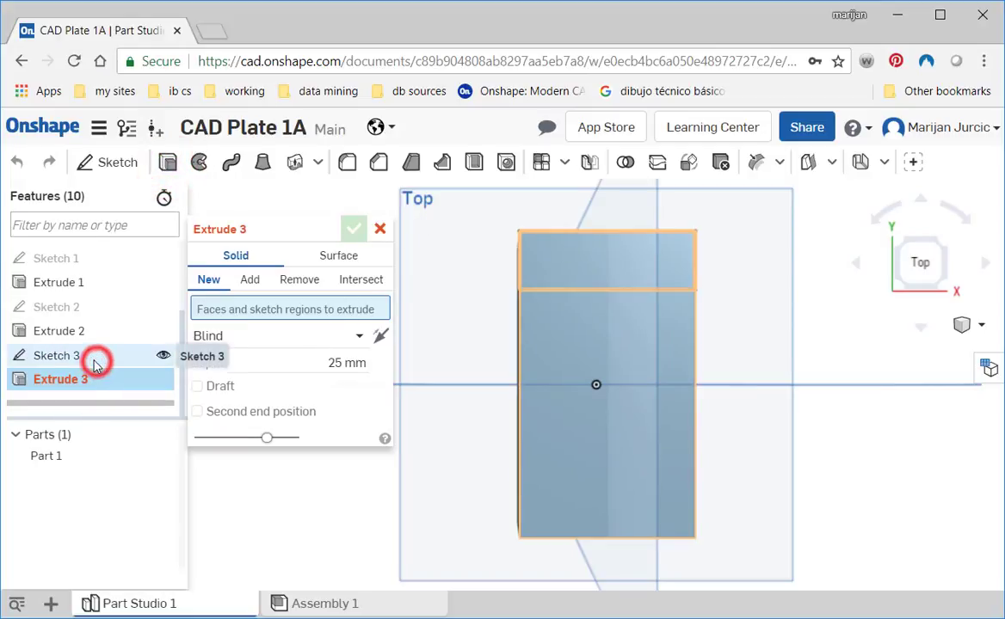
click(330, 381)
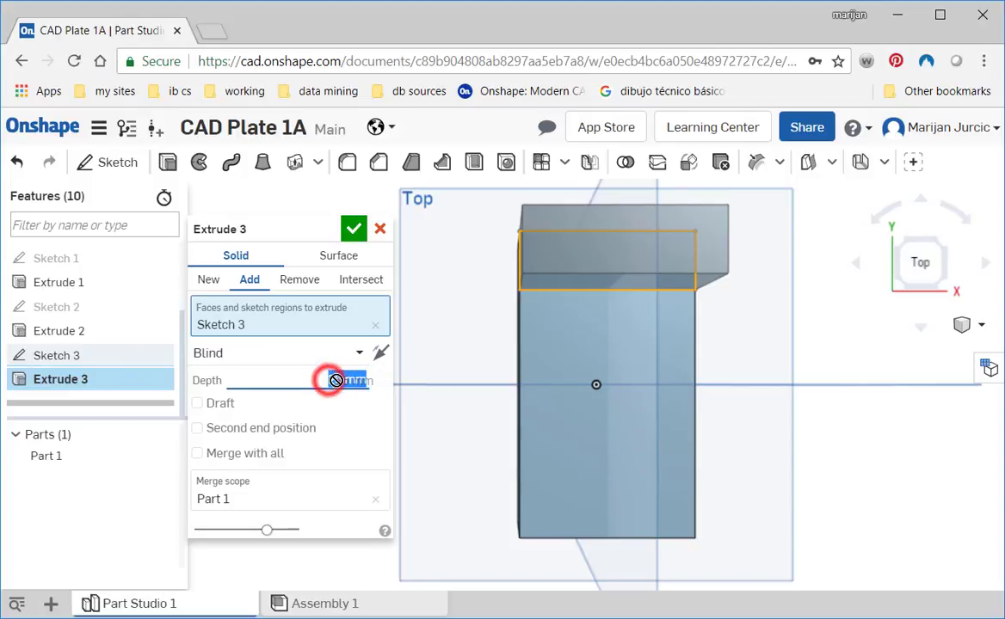
text(45)
key(Return)
- Inspect the upright wall's preview in the dimetric view and accept the extrusion
right_drag(742, 420, 962, 375)
click(979, 329)
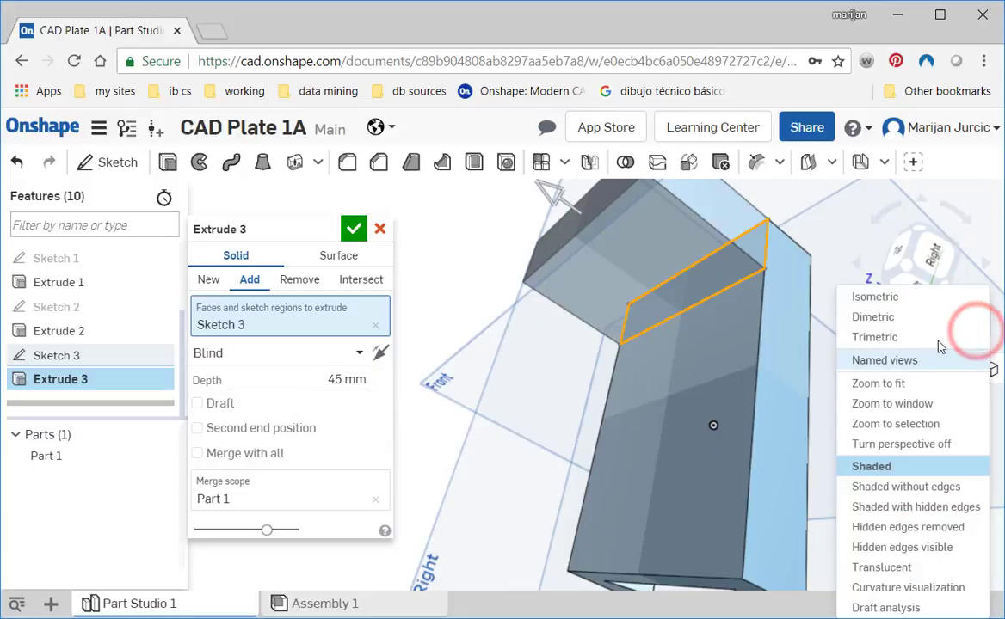
click(863, 317)
scroll(706, 408, up, 5)
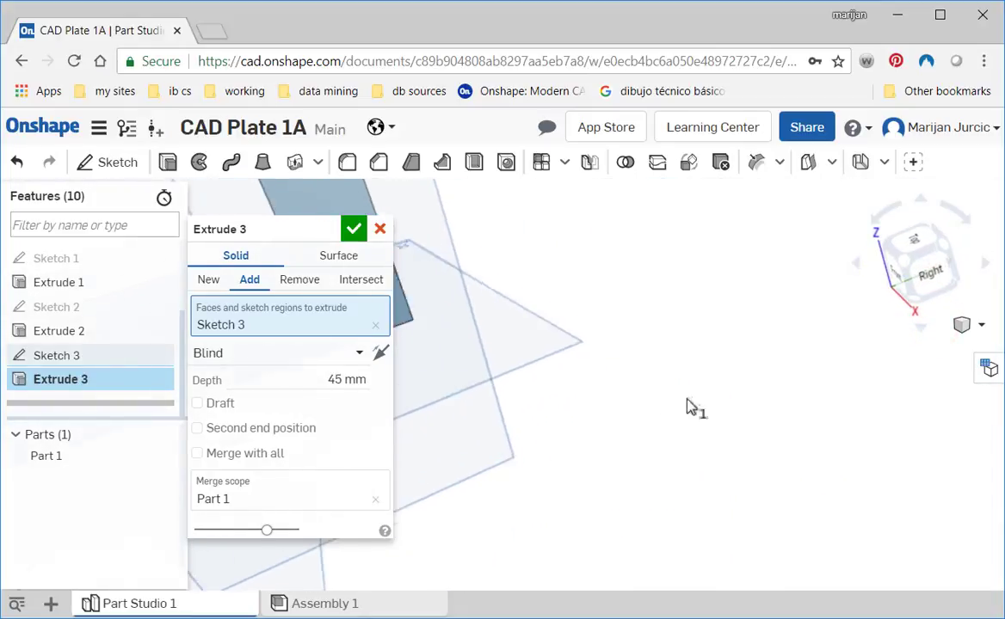
right_drag(690, 408, 842, 413)
scroll(740, 417, down, 5)
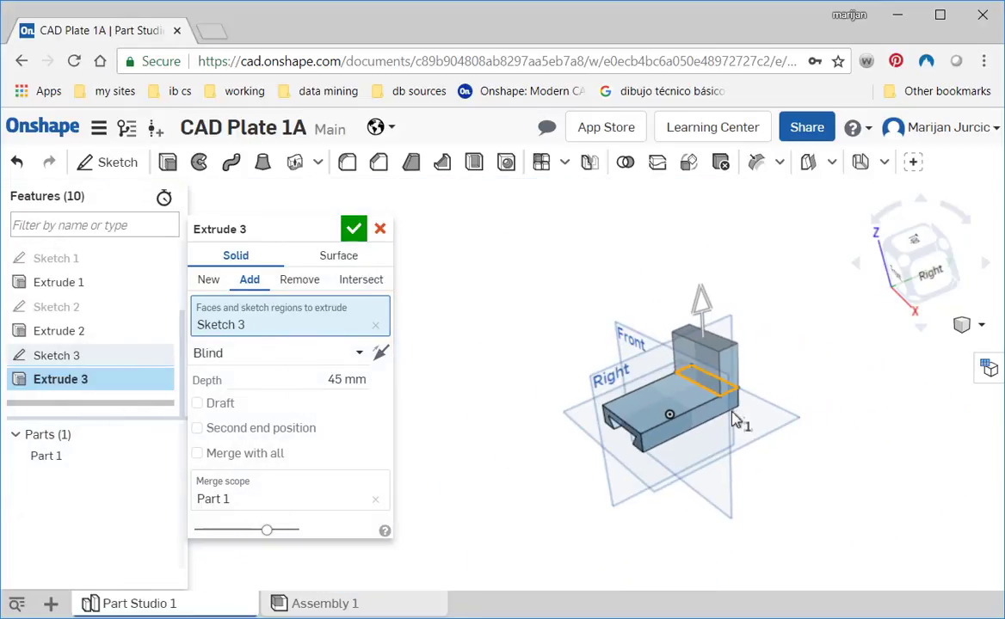
scroll(735, 433, up, 5)
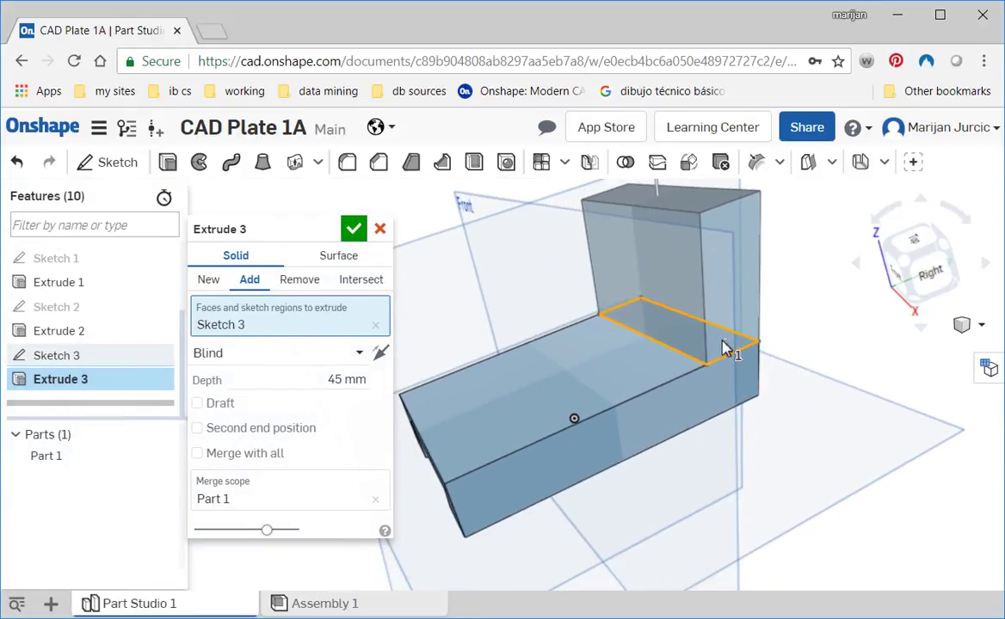
click(354, 230)
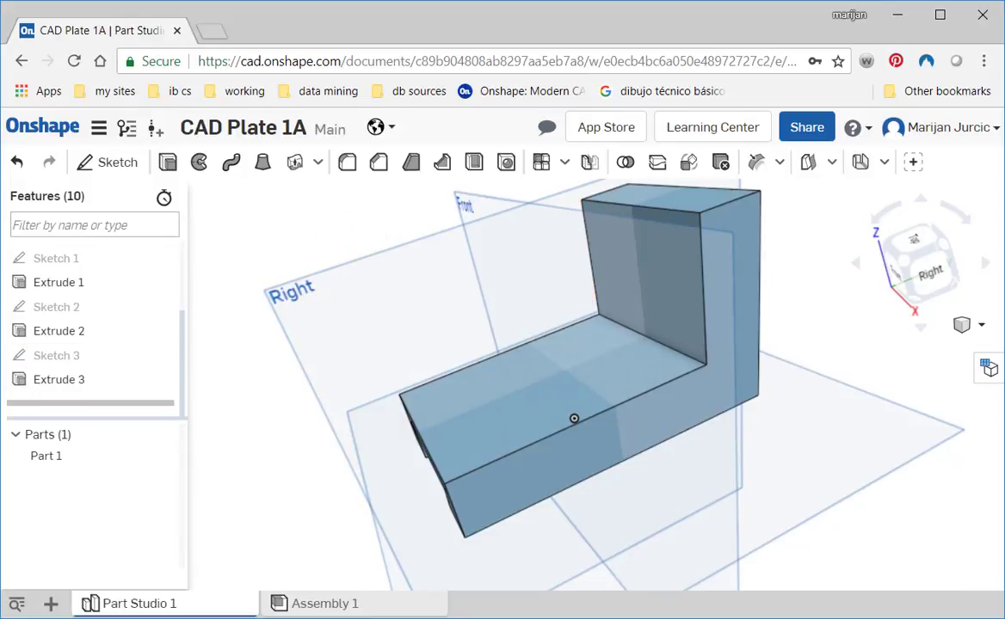
- Check the reference drawing, return to Onshape, and start a sketch on the upright wall's front face, seen from the front
key(alt+Tab)
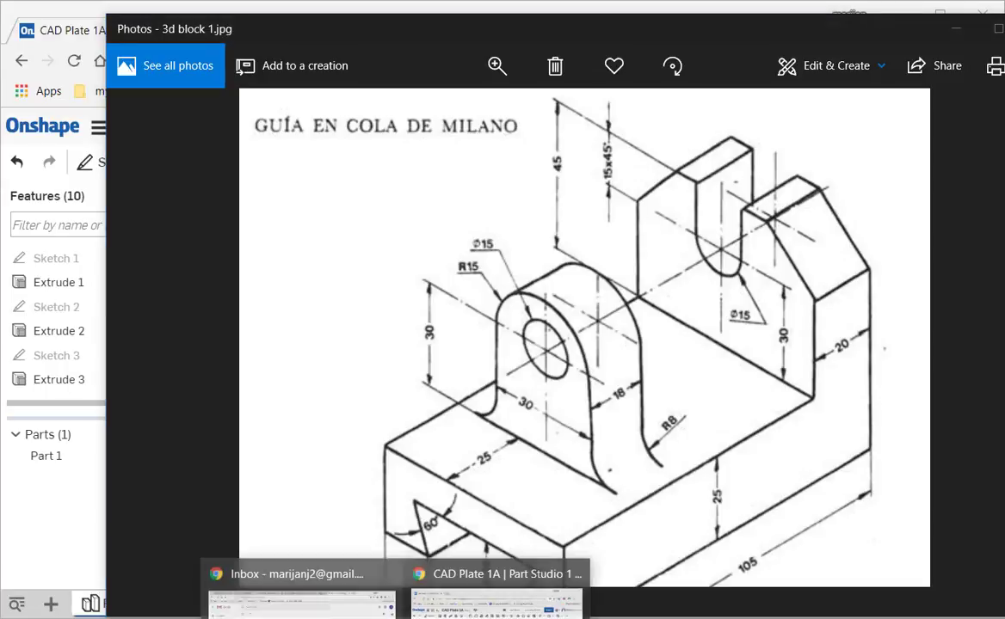
click(482, 572)
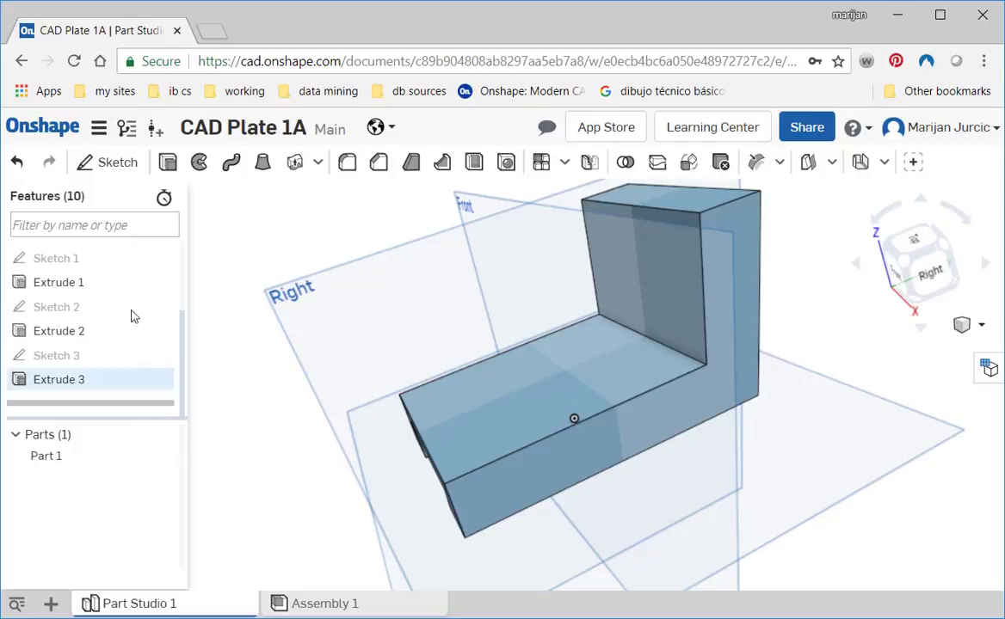
click(125, 169)
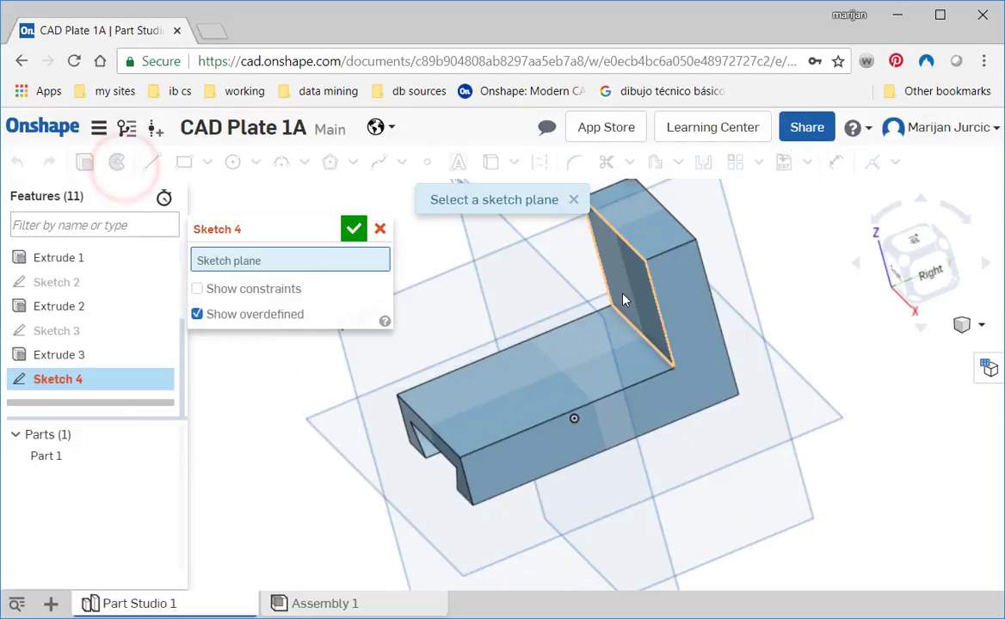
click(624, 297)
right_drag(576, 433, 641, 426)
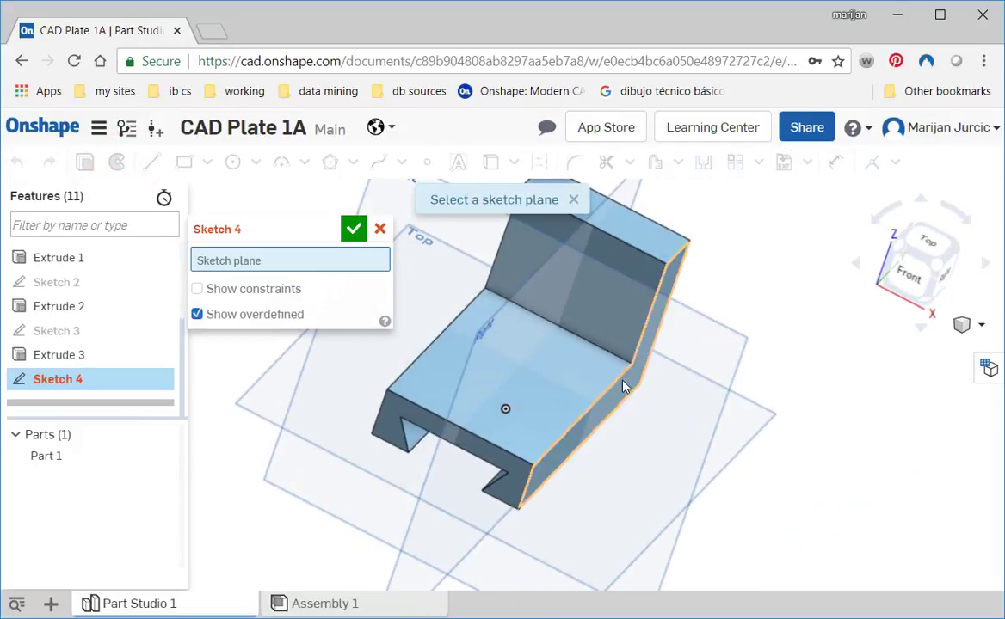
click(606, 280)
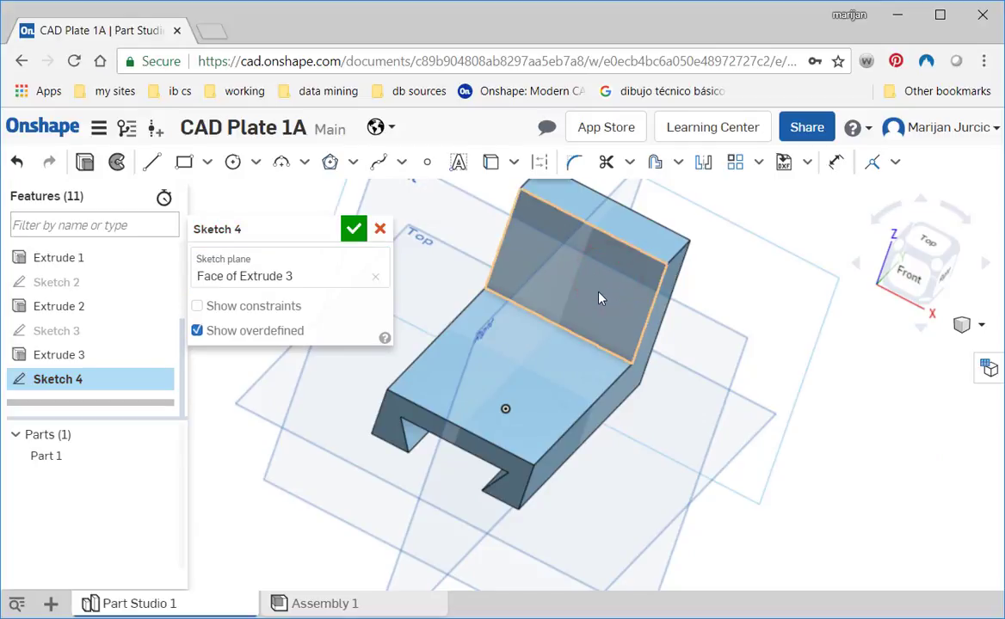
right_drag(602, 296, 602, 307)
click(905, 274)
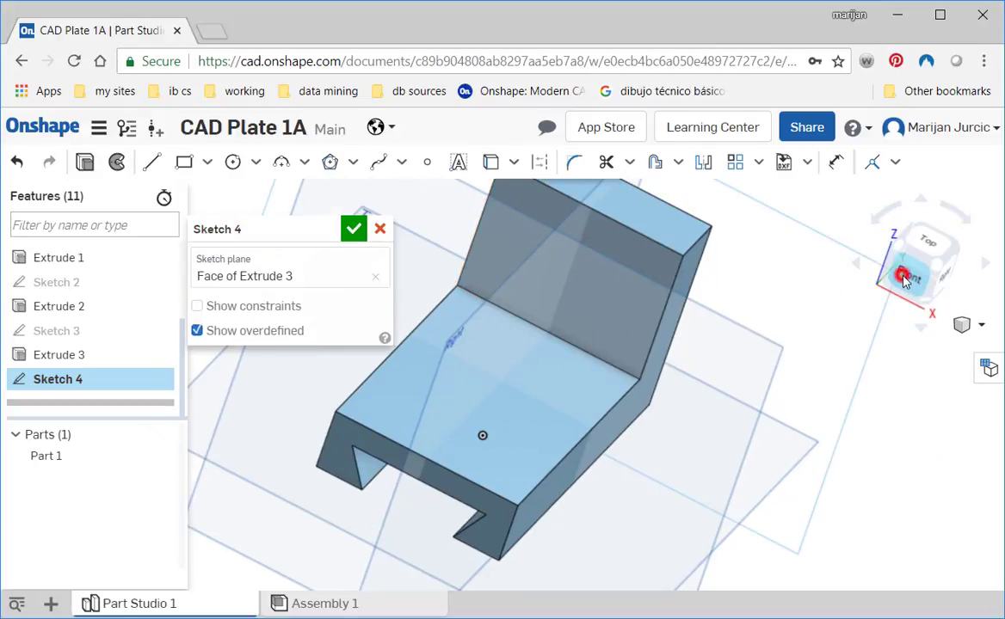
scroll(741, 349, up, 3)
mouse_move(711, 363)
middle_down()
mouse_move(792, 521)
mouse_move(830, 505)
middle_up()
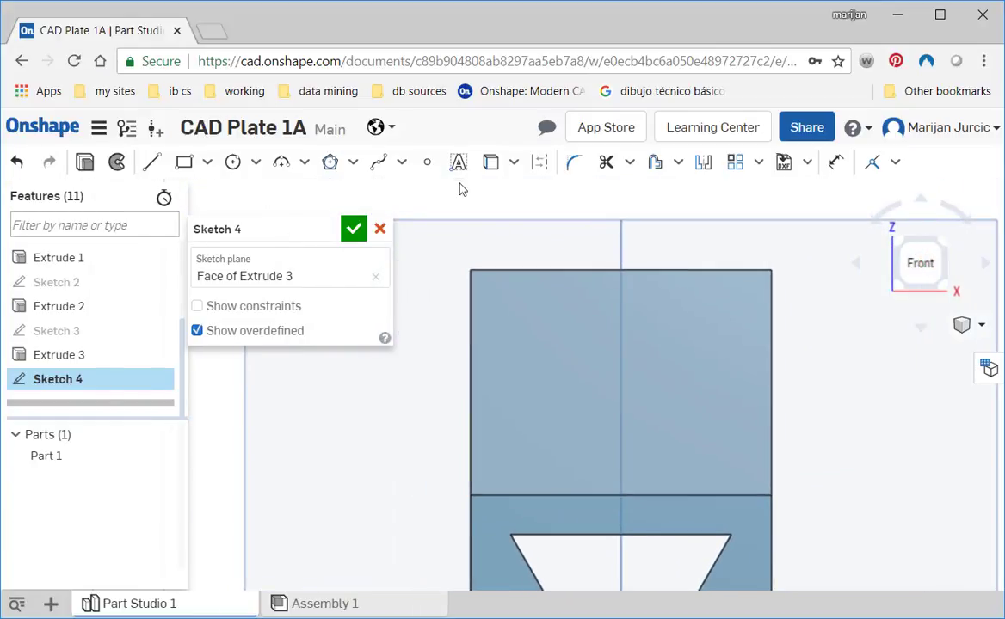
- Draw a horizontal construction line about 92 mm long across the upper part of the wall, extending past both sides
click(531, 159)
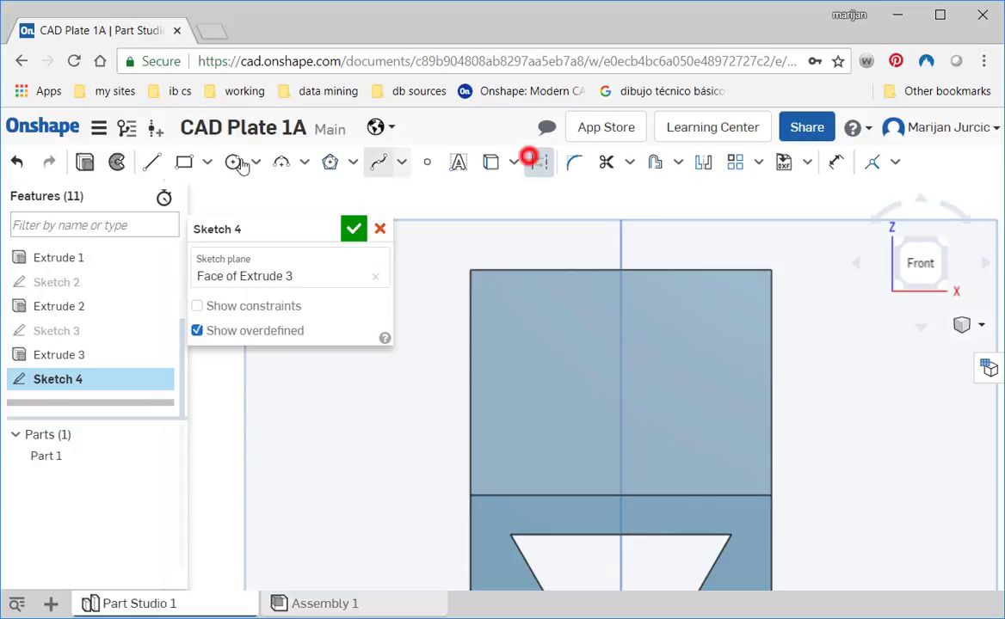
click(152, 162)
click(419, 343)
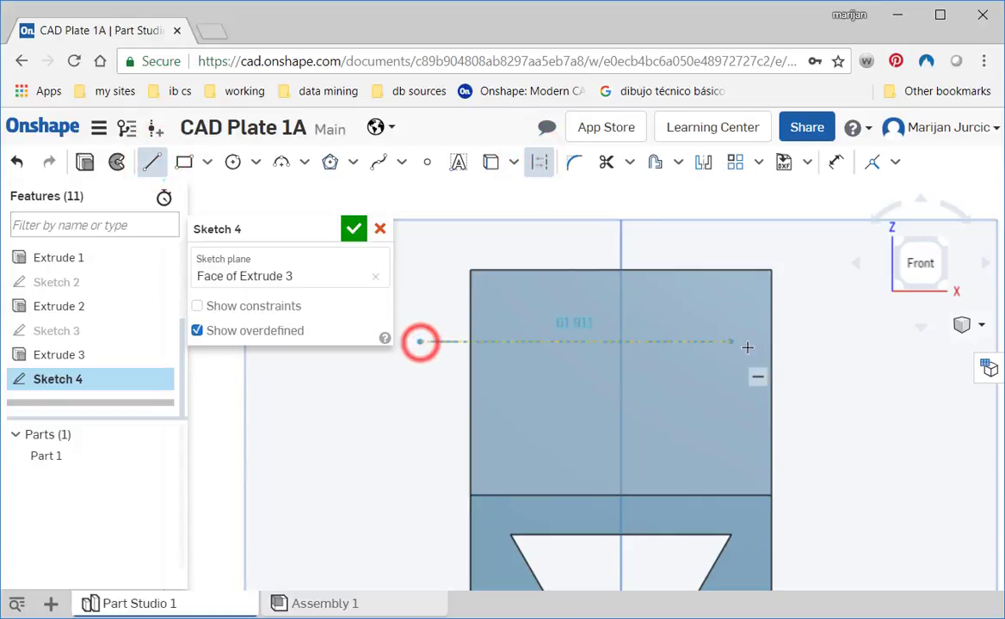
click(881, 341)
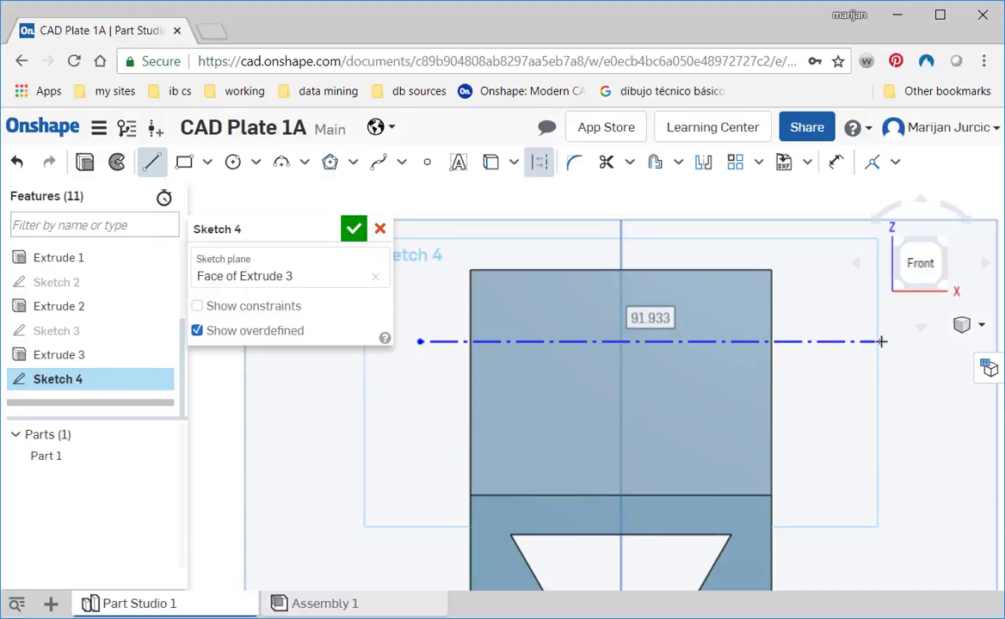
key(Escape)
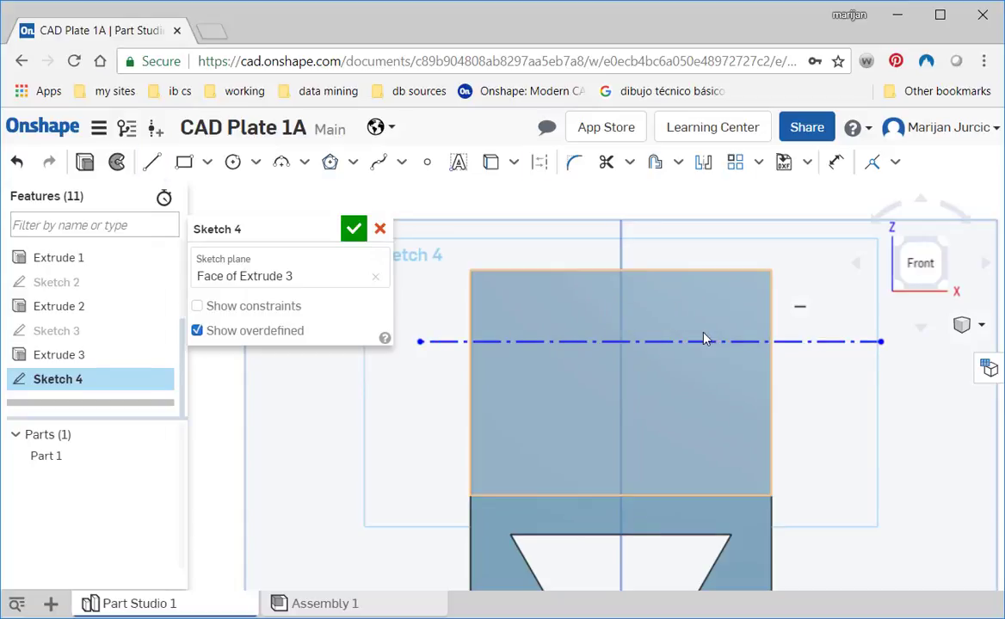
- Dimension the horizontal construction line 30 mm above the wall's base edge
key(d)
click(653, 344)
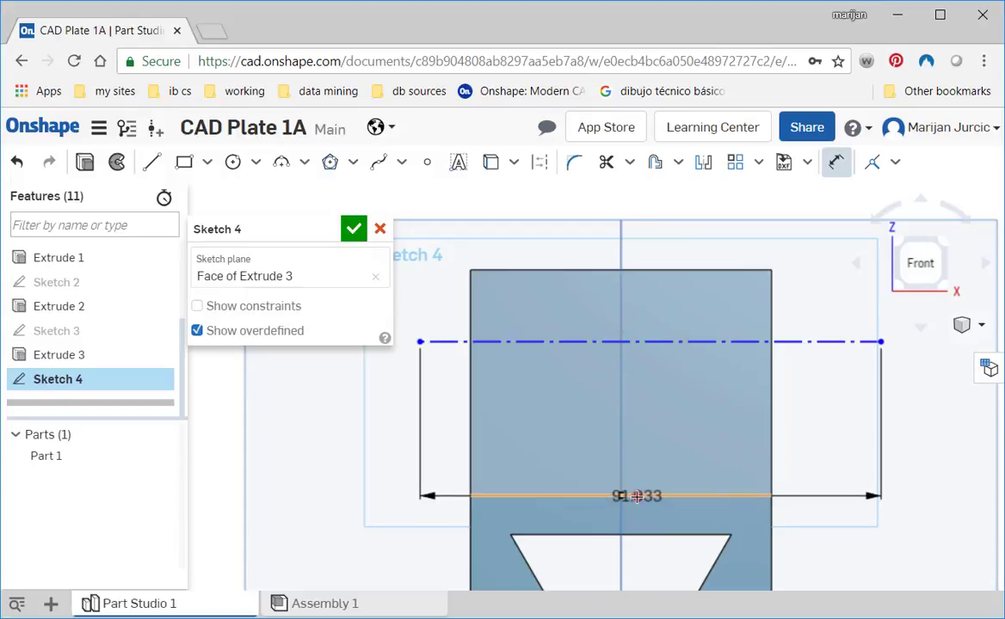
click(636, 497)
click(886, 494)
text(23)
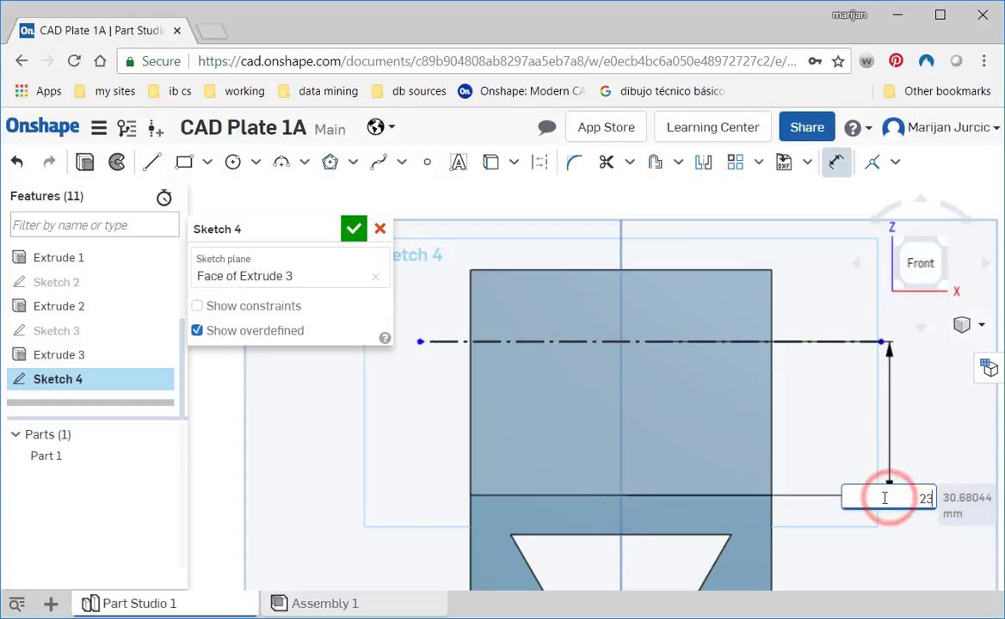
text(0)
key(Return)
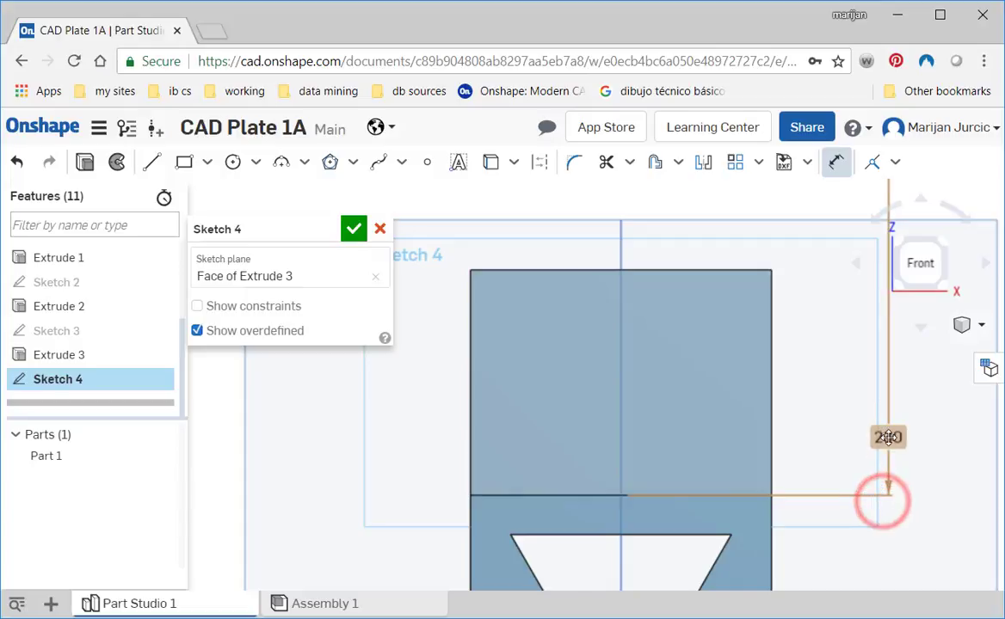
click(890, 438)
text(30)
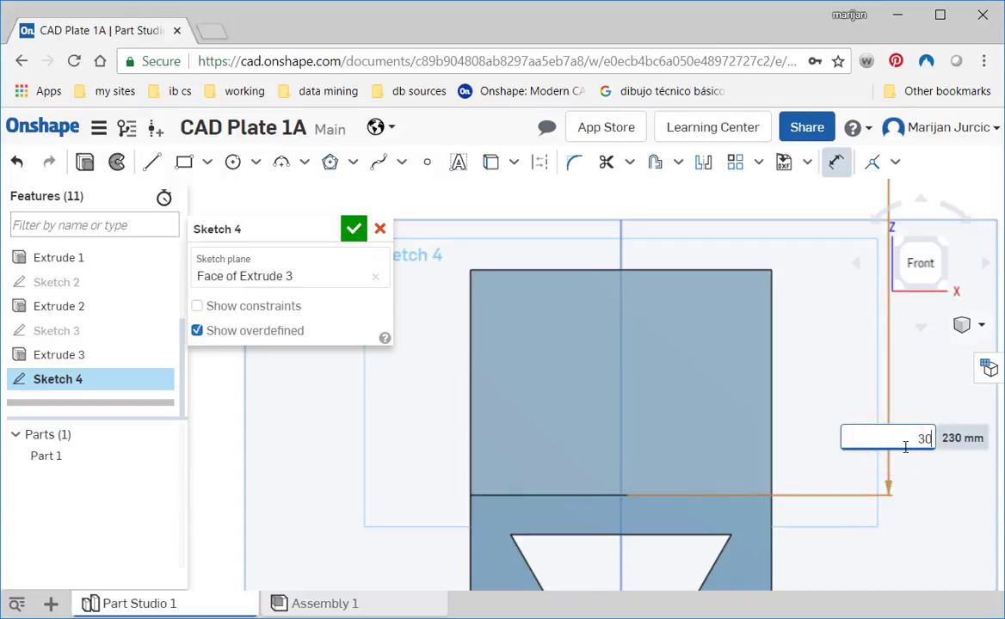
key(Return)
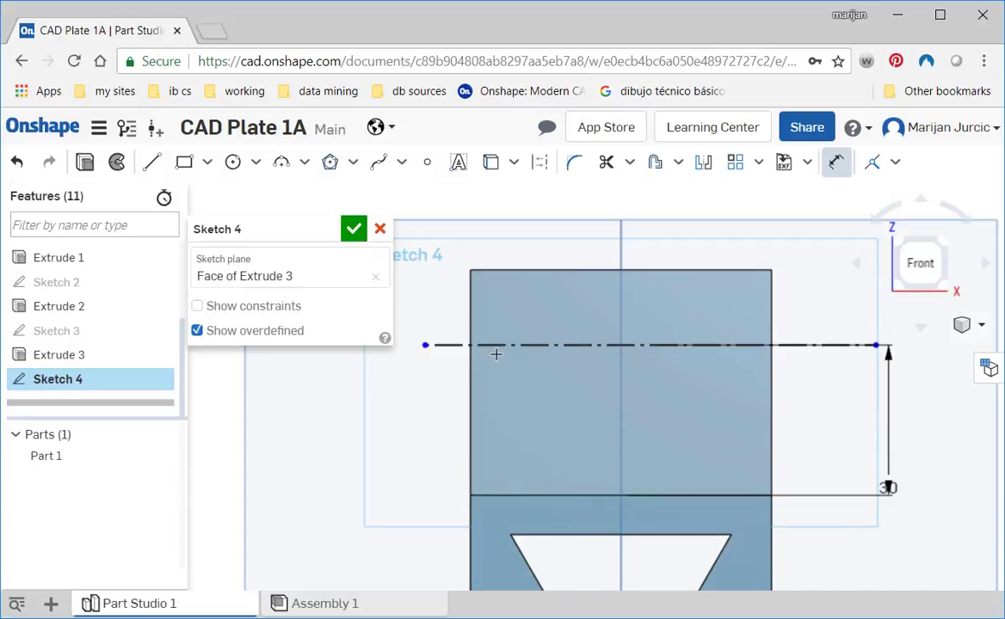
- Draw a diagonal line about 21 mm long from where the construction line meets the wall's left edge up to its top edge
click(154, 161)
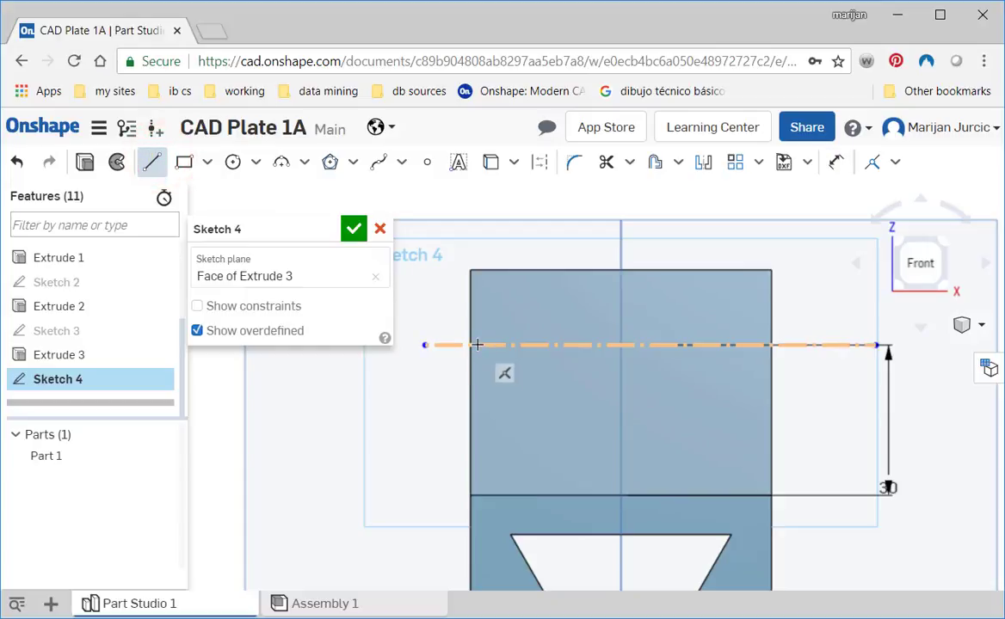
click(472, 343)
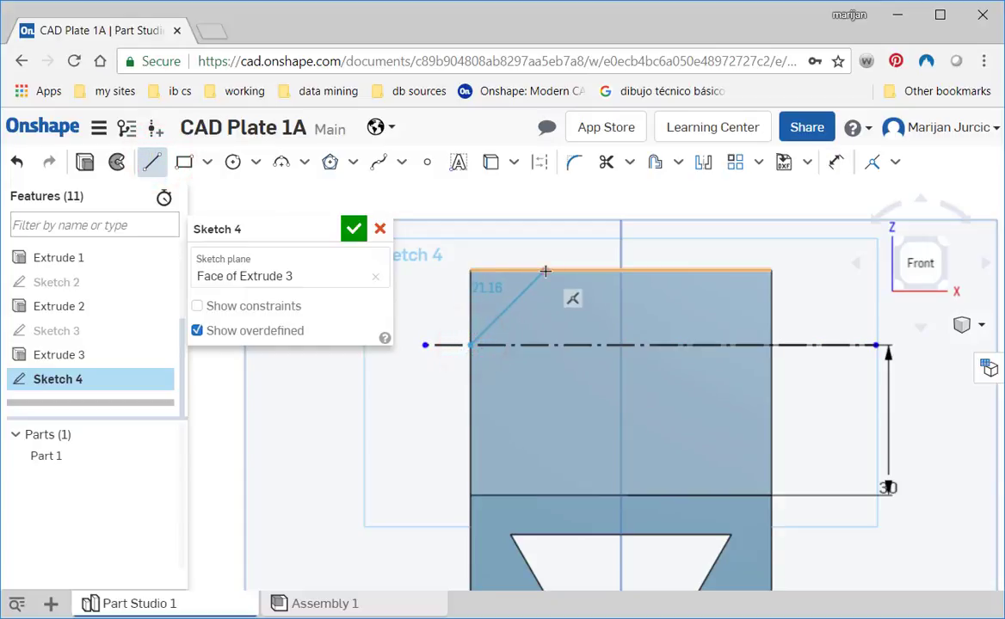
click(544, 271)
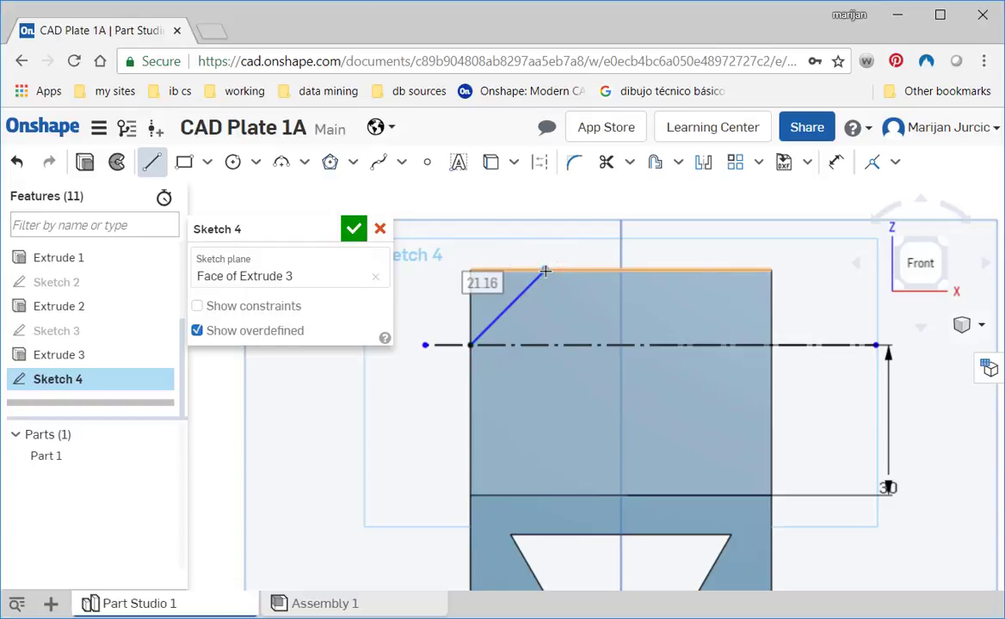
key(Escape)
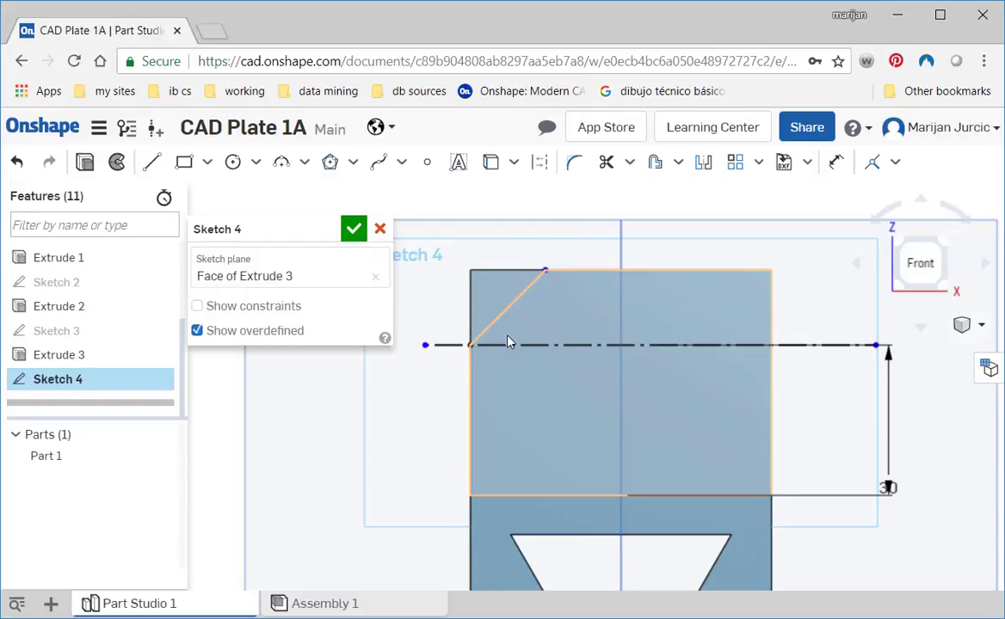
- Dimension the angle between the diagonal line and the construction line as 45° and move the label clear of the geometry
key(d)
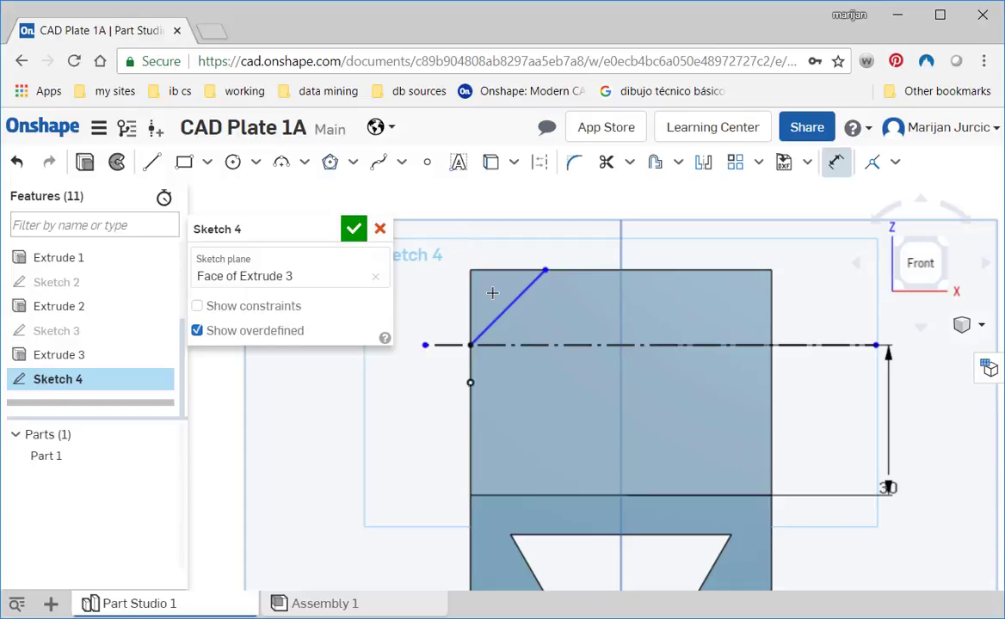
click(502, 307)
click(511, 346)
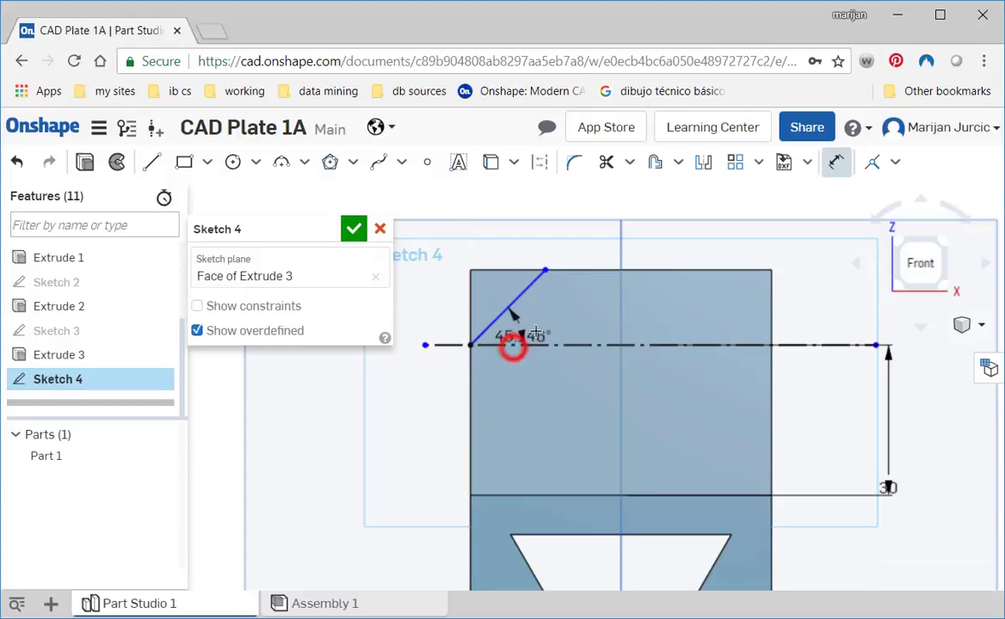
click(544, 329)
text(45)
key(Return)
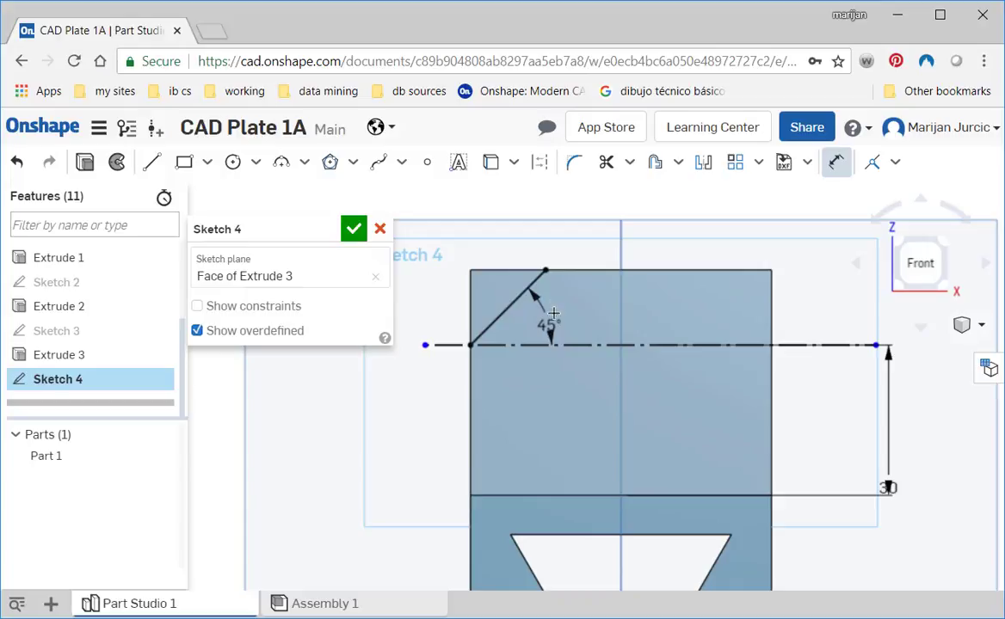
drag(551, 325, 553, 315)
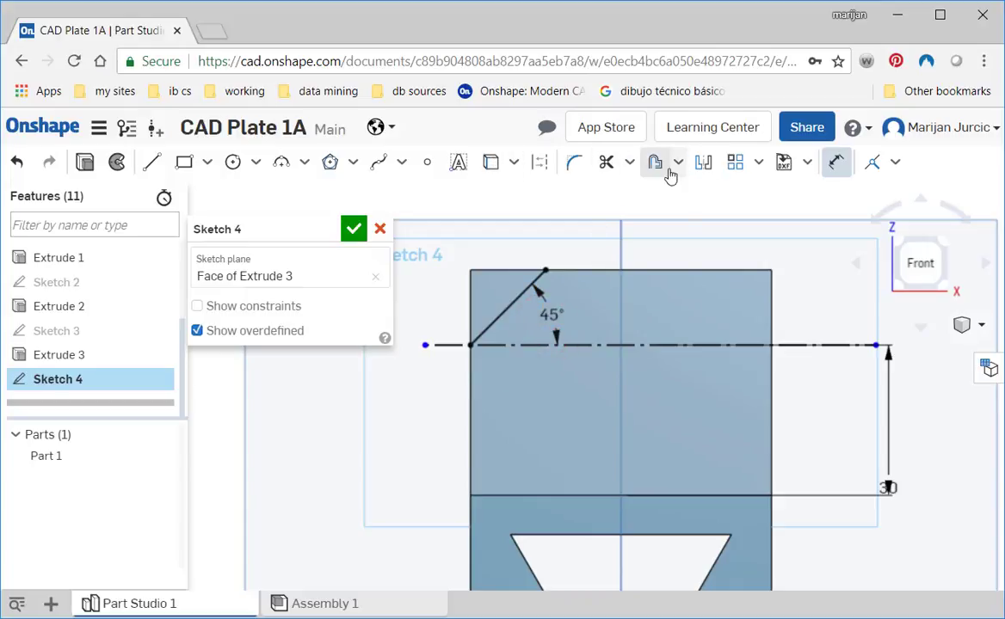
- Mirror the diagonal corner line about the vertical centre plane to the wall's right corner
click(703, 161)
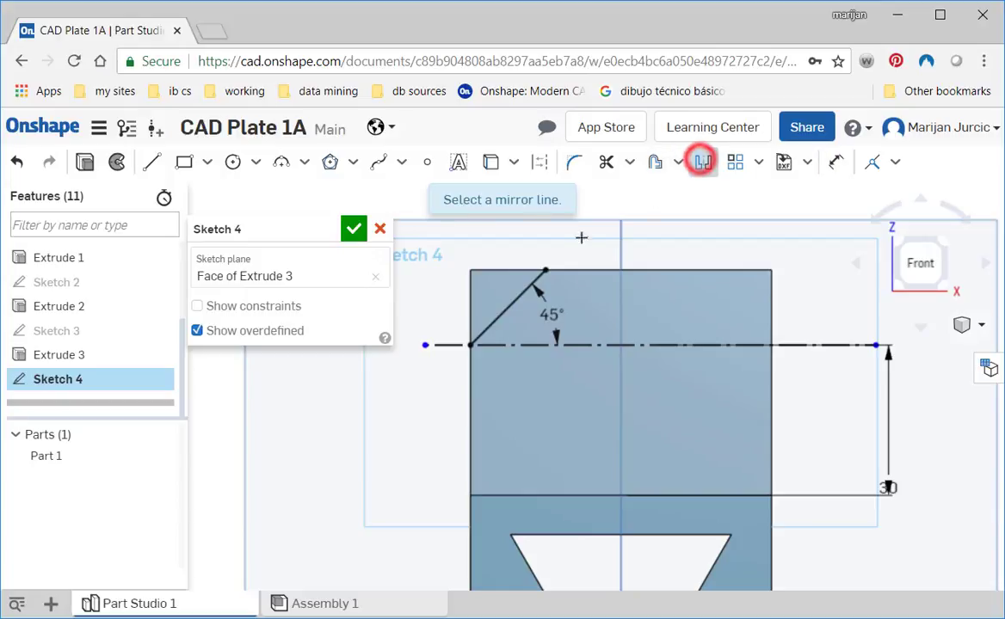
click(621, 260)
click(519, 300)
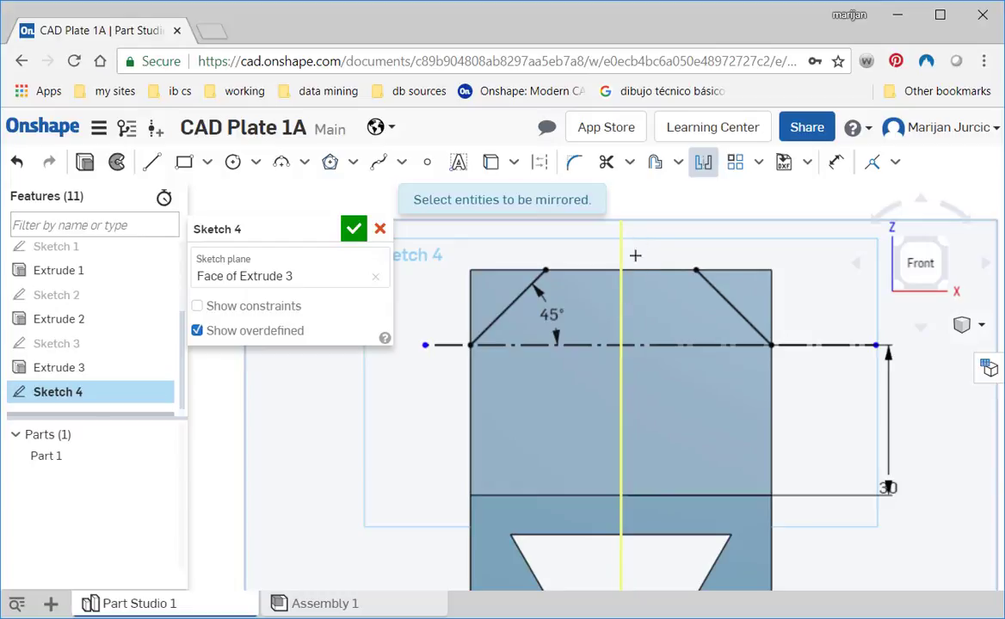
- Switch to the Photos reference drawing to check the wall slot's dimensions, and return to Onshape
key(alt+Tab)
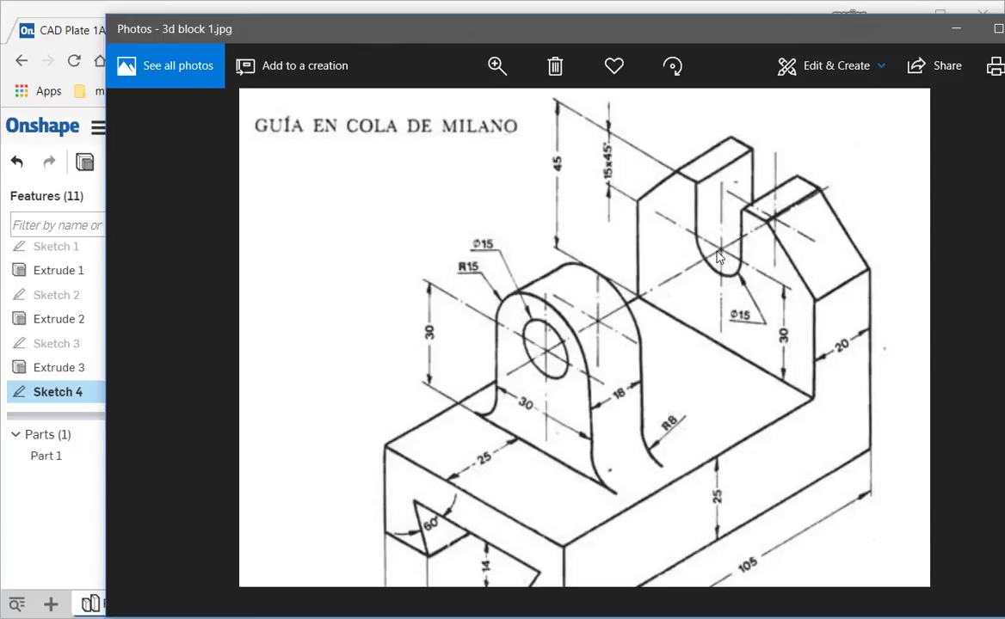
key(alt+Tab)
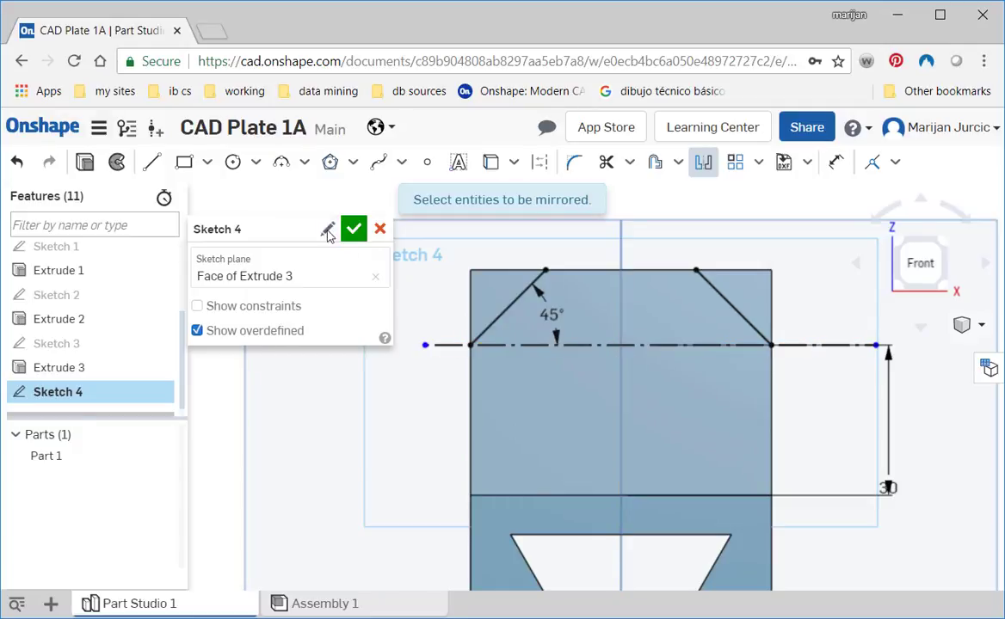
click(232, 161)
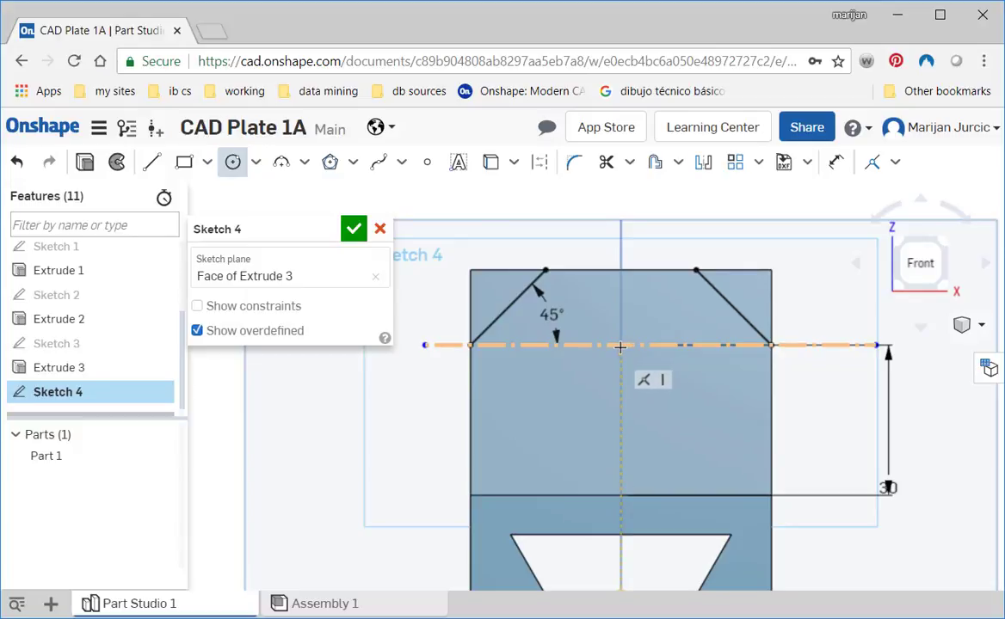
mouse_move(629, 407)
right_down()
mouse_move(641, 418)
mouse_move(628, 410)
right_up()
click(909, 285)
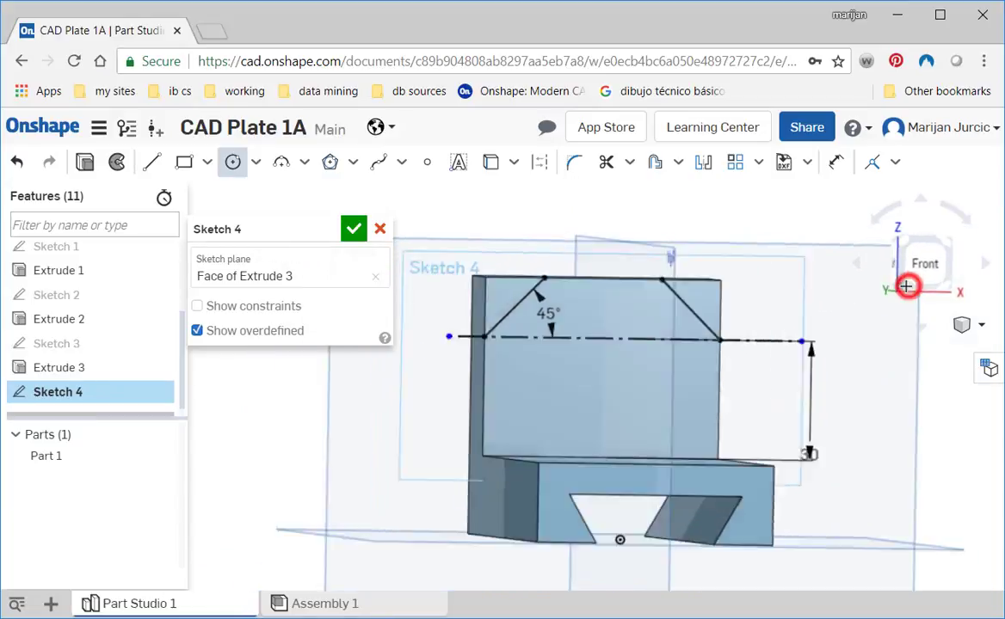
click(919, 263)
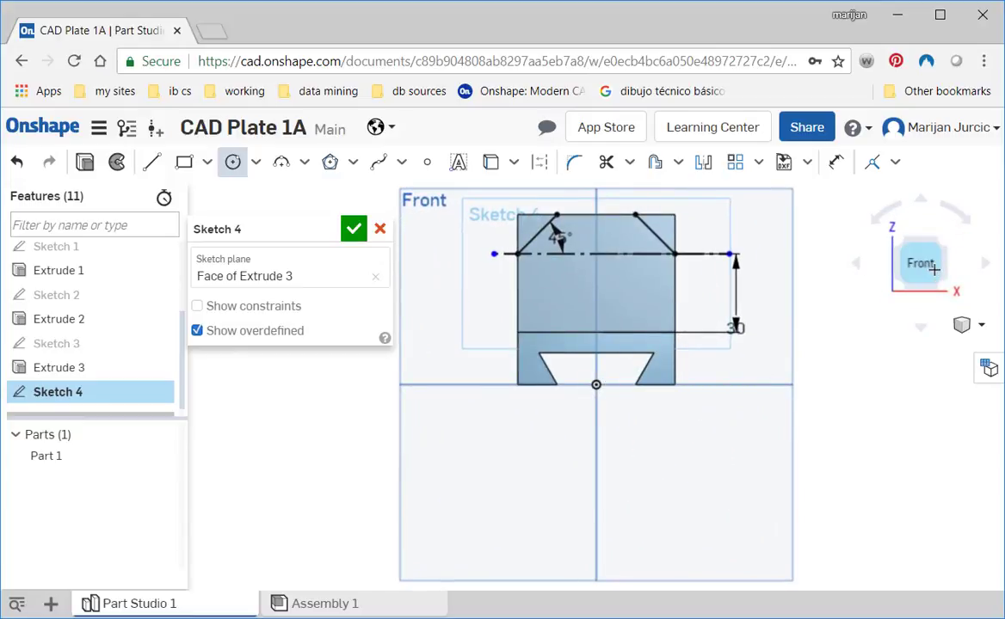
scroll(654, 308, up, 3)
middle_drag(606, 320, 599, 467)
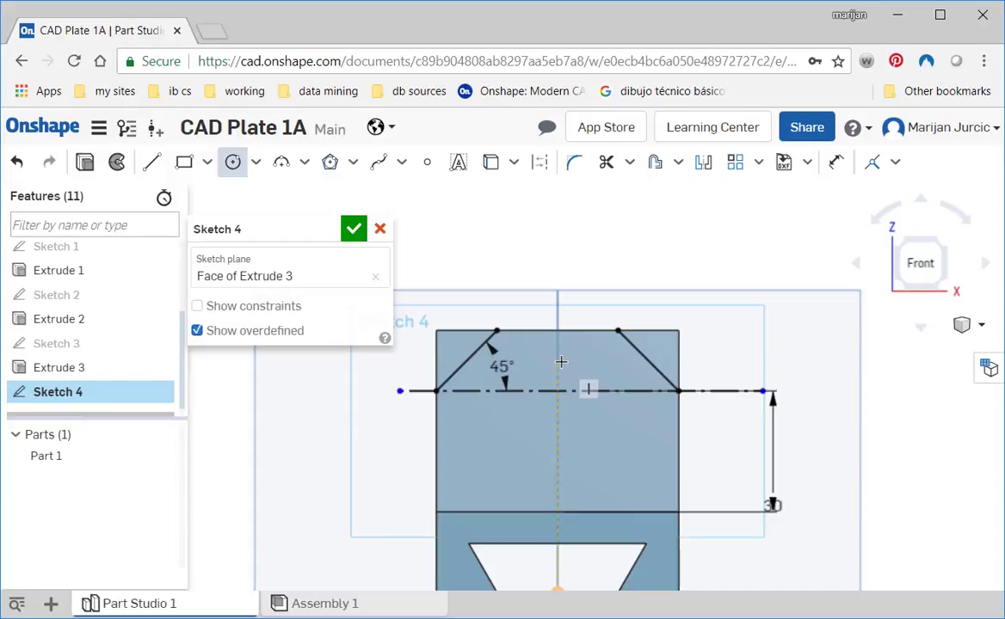
scroll(555, 399, up, 3)
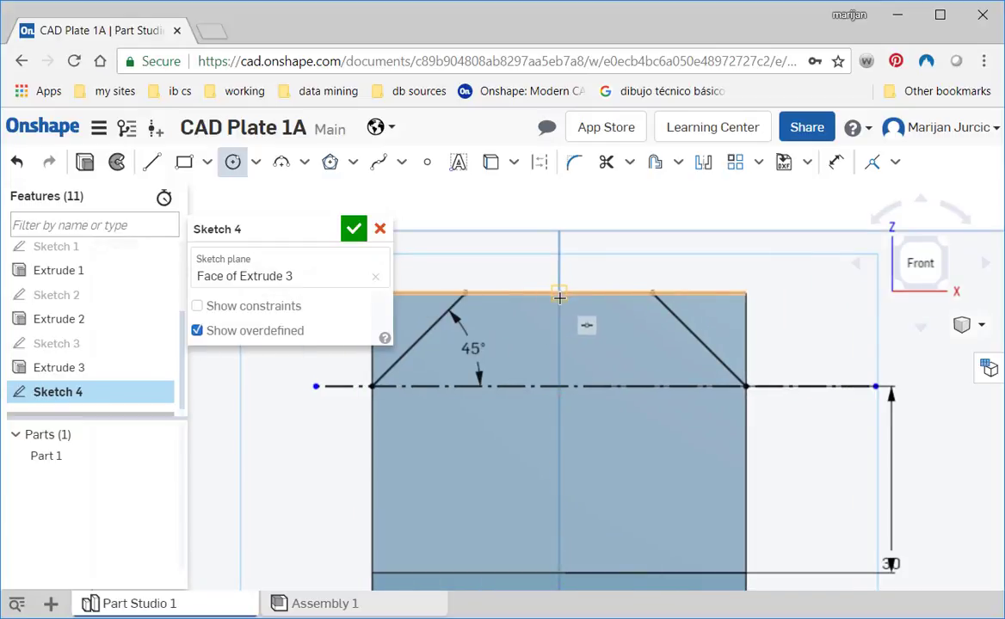
- Draw a vertical construction line about 41 mm long downward from the midpoint of the wall's top edge
click(151, 162)
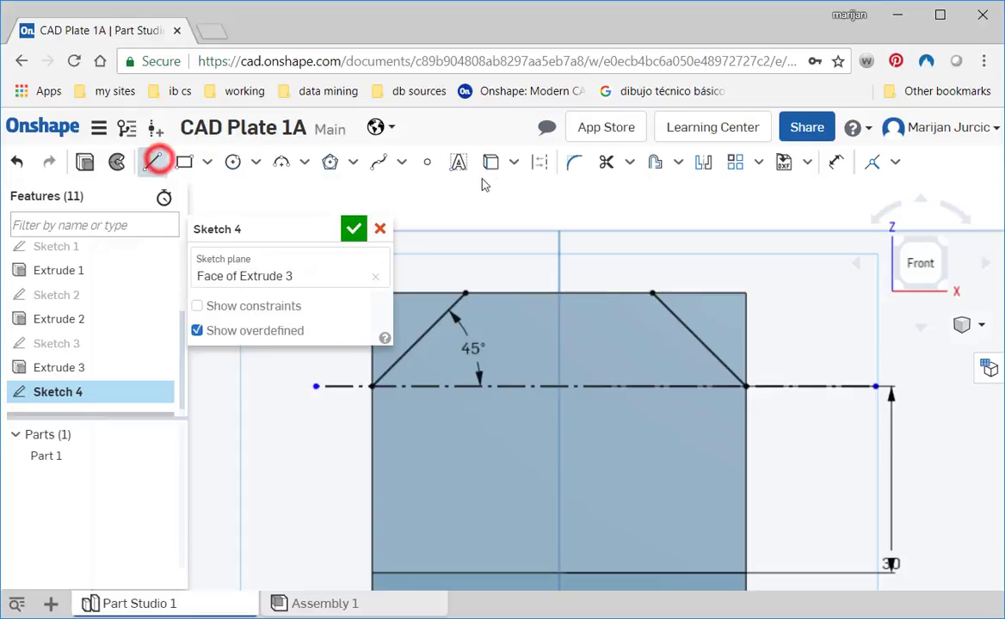
click(539, 164)
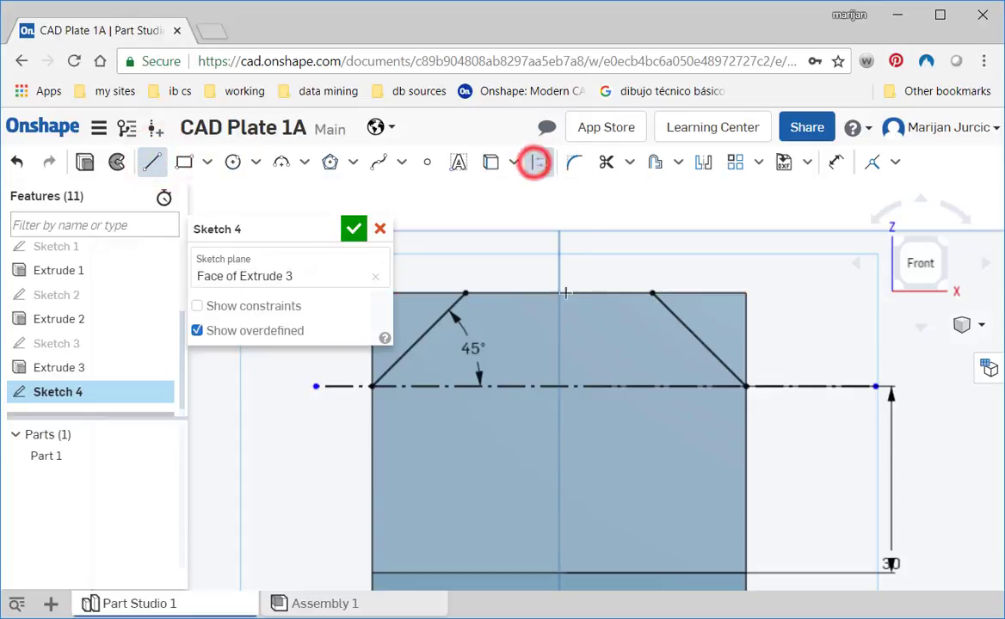
click(559, 297)
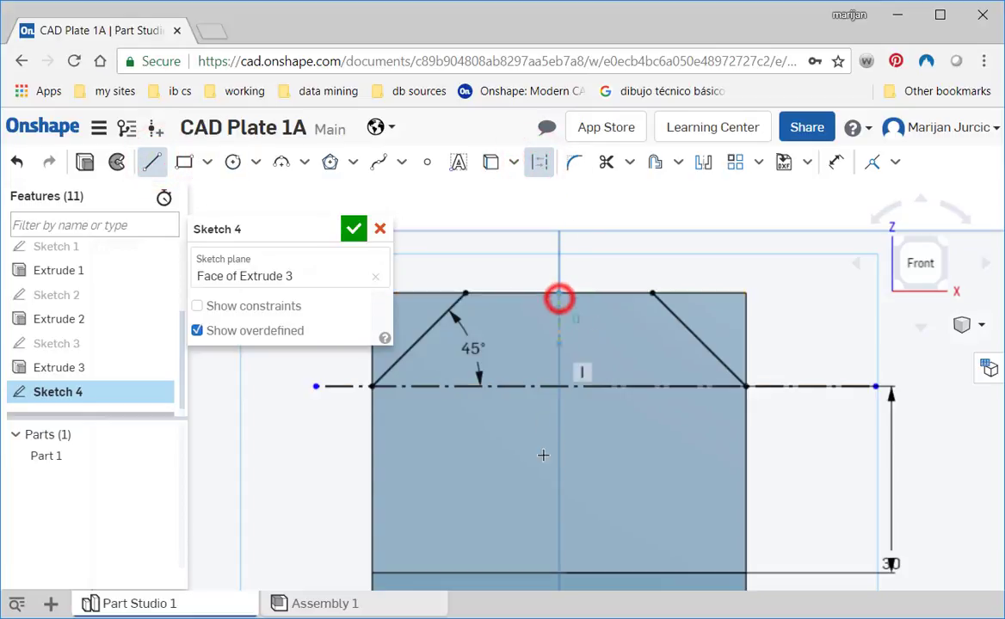
click(560, 547)
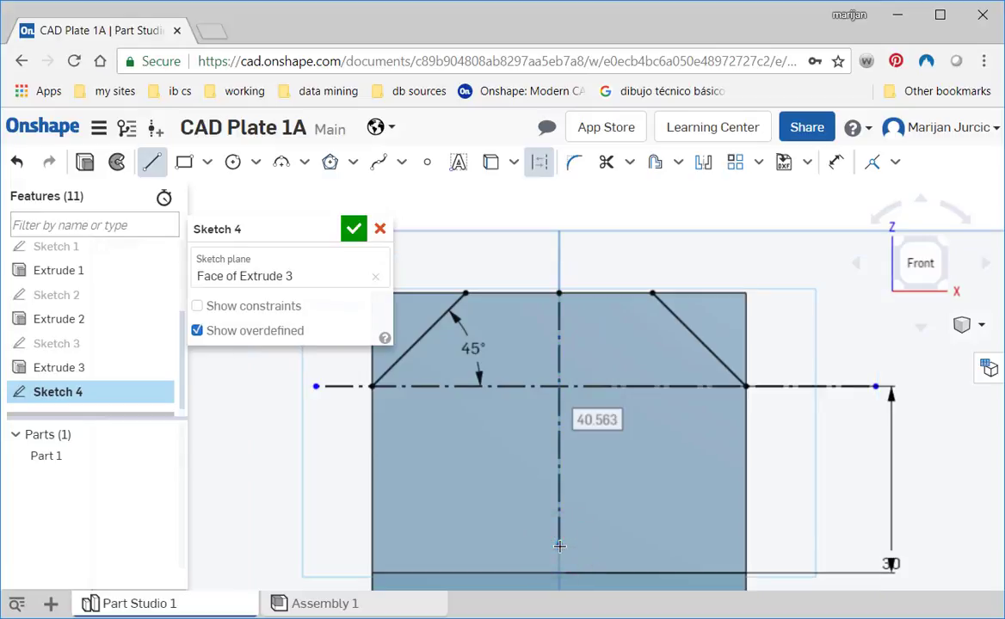
key(Escape)
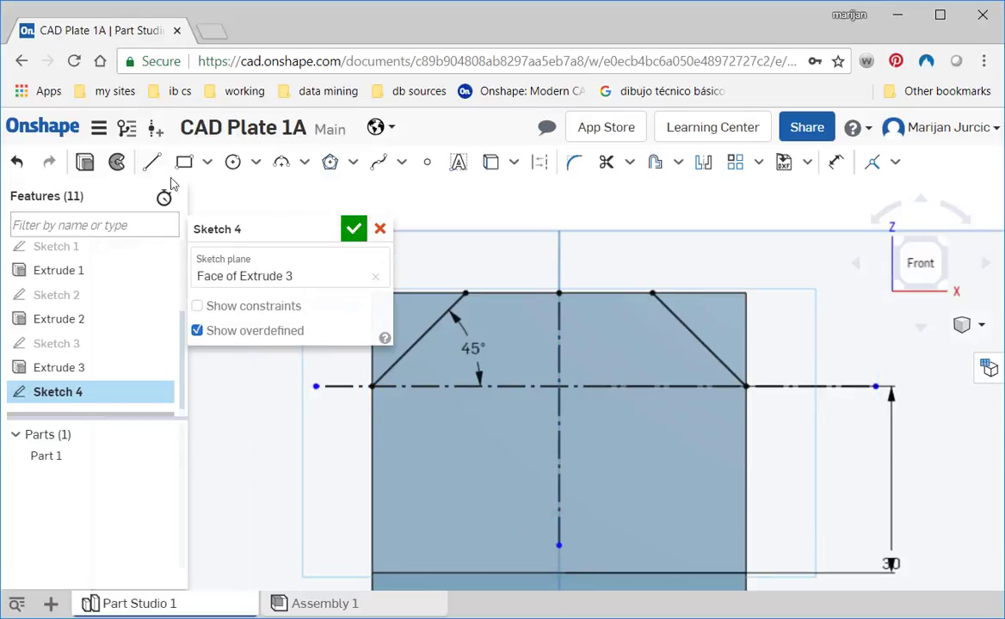
- Draw a circle centred on the construction lines' intersection, set its diameter to 15 mm, and move the dimension label outside it
click(232, 161)
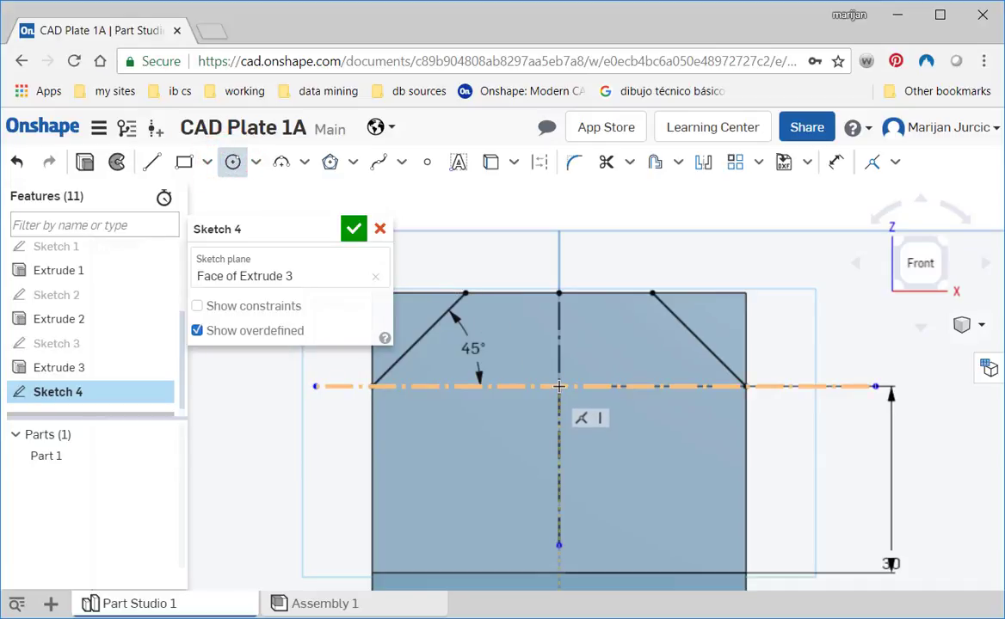
click(559, 387)
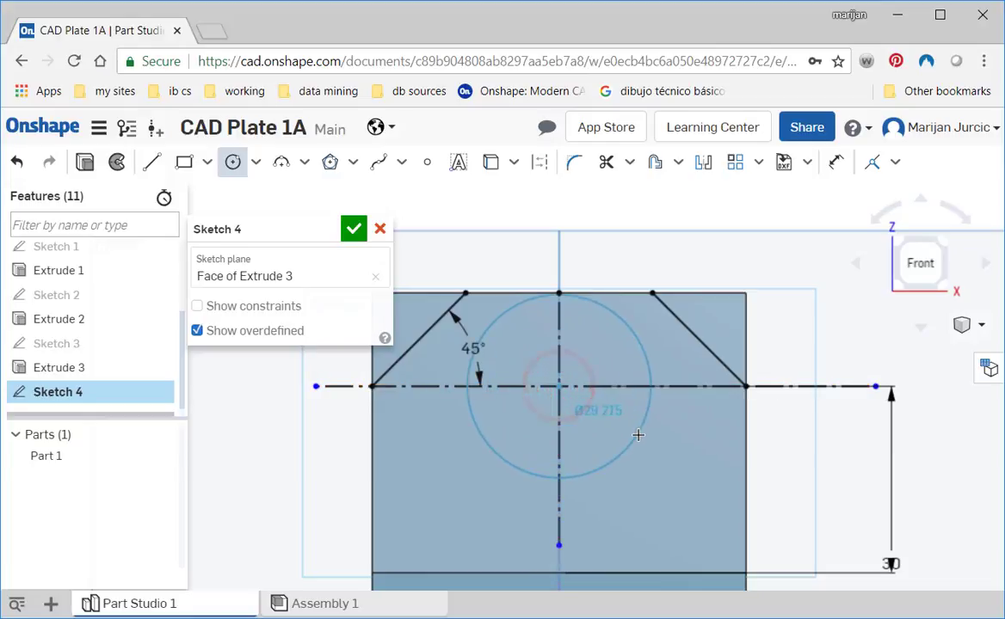
click(636, 436)
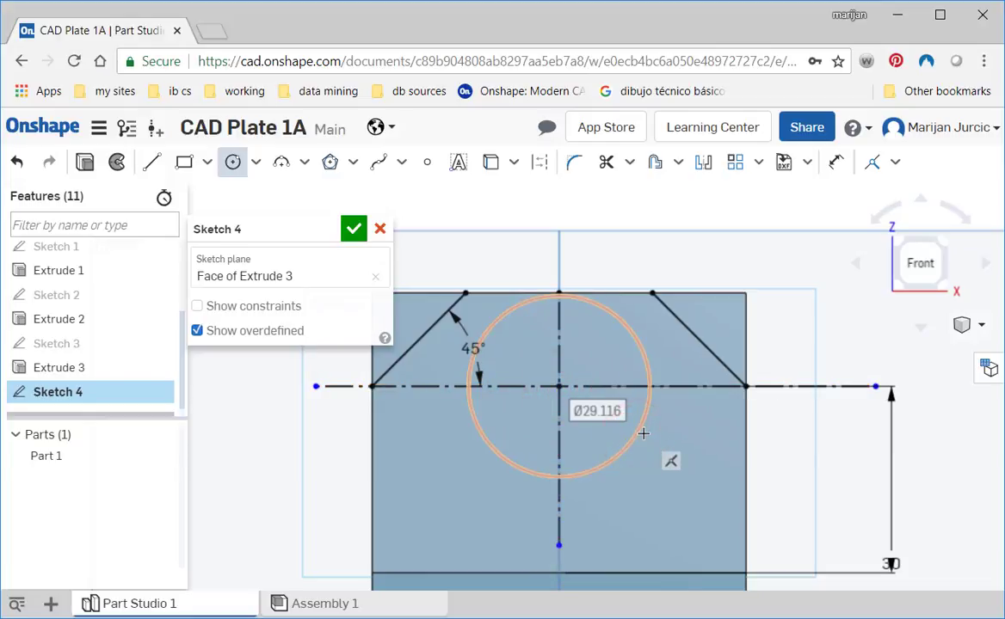
double_click(596, 410)
text(15)
key(Return)
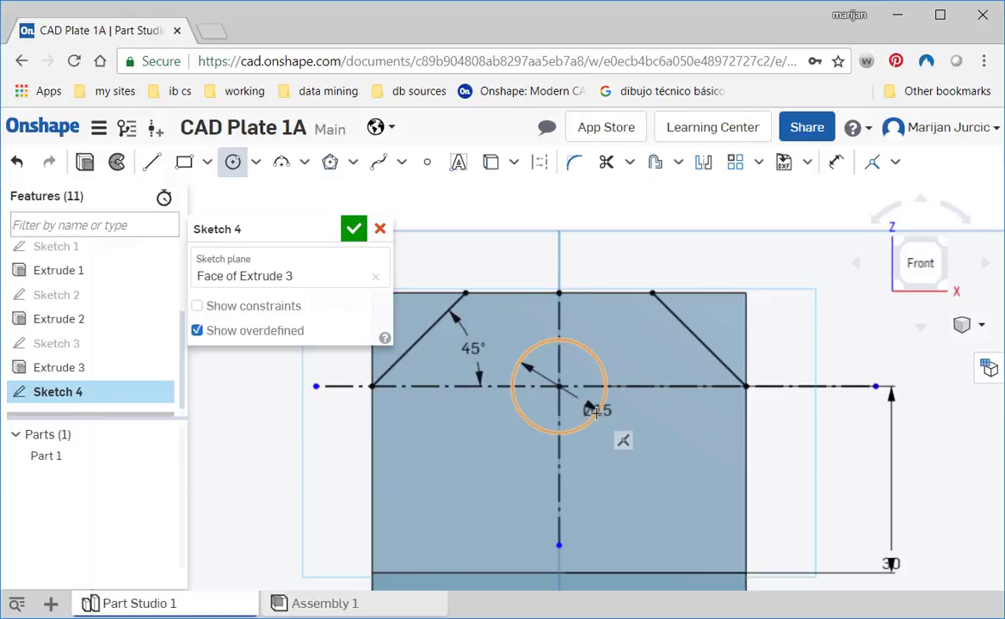
key(Escape)
mouse_move(596, 411)
mouse_down()
mouse_move(659, 420)
mouse_move(678, 437)
mouse_up()
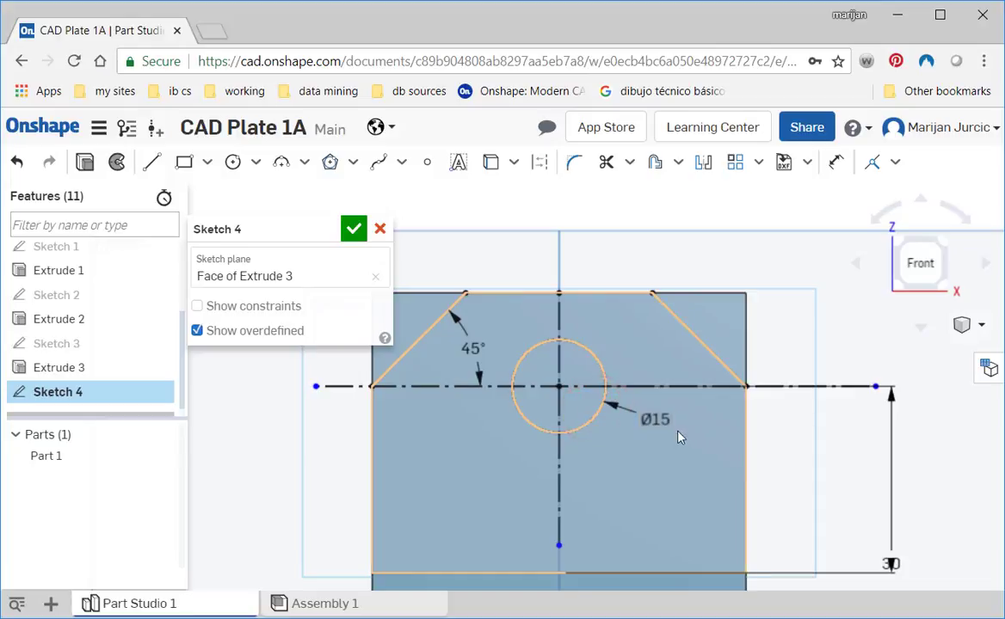
- Draw two 15 mm vertical lines from the circle's left and right quadrant points up to the wall's top edge
click(520, 360)
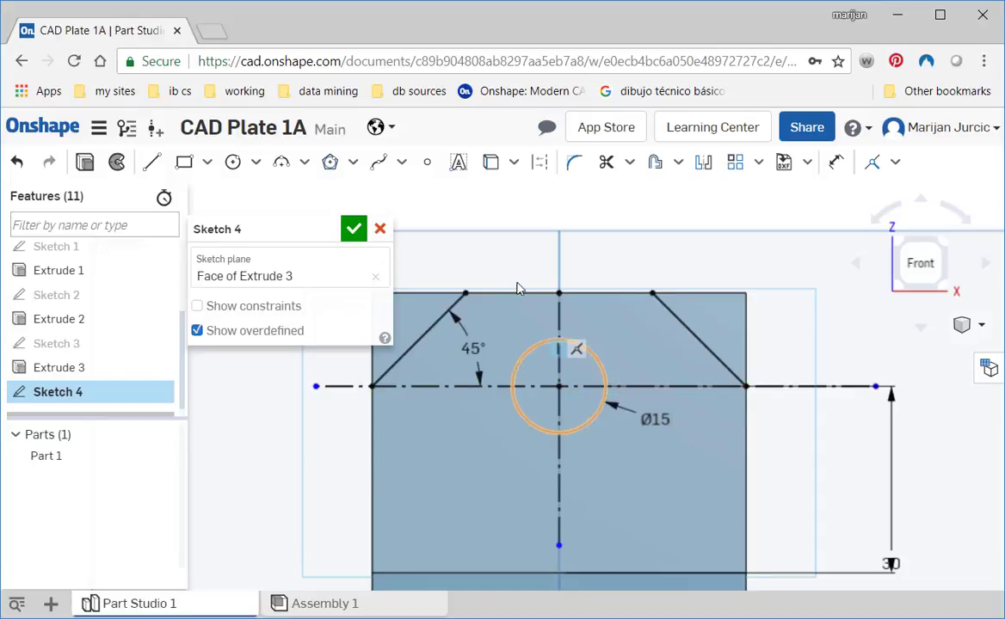
click(151, 162)
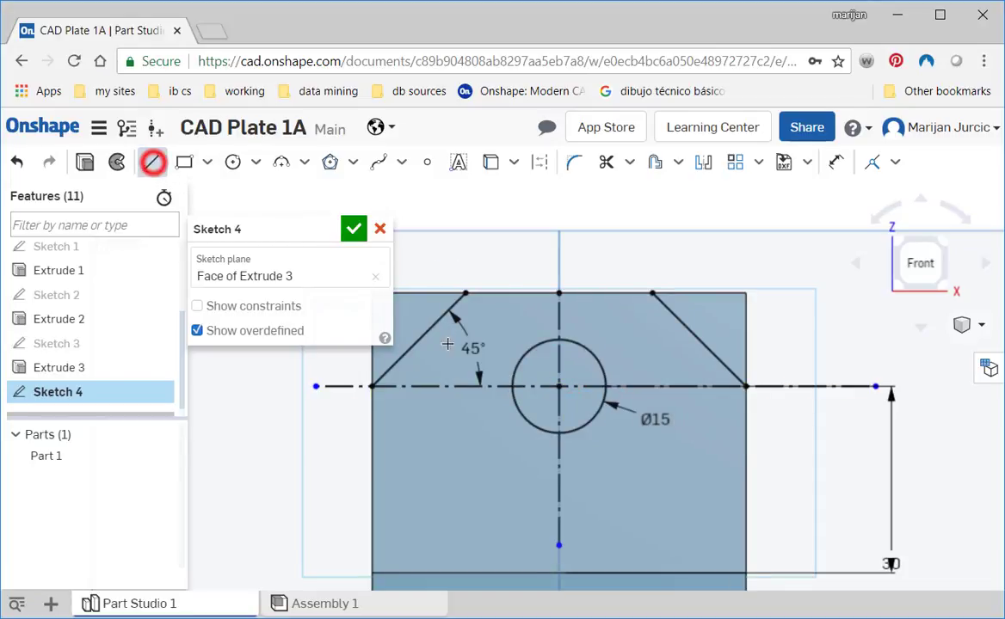
click(510, 385)
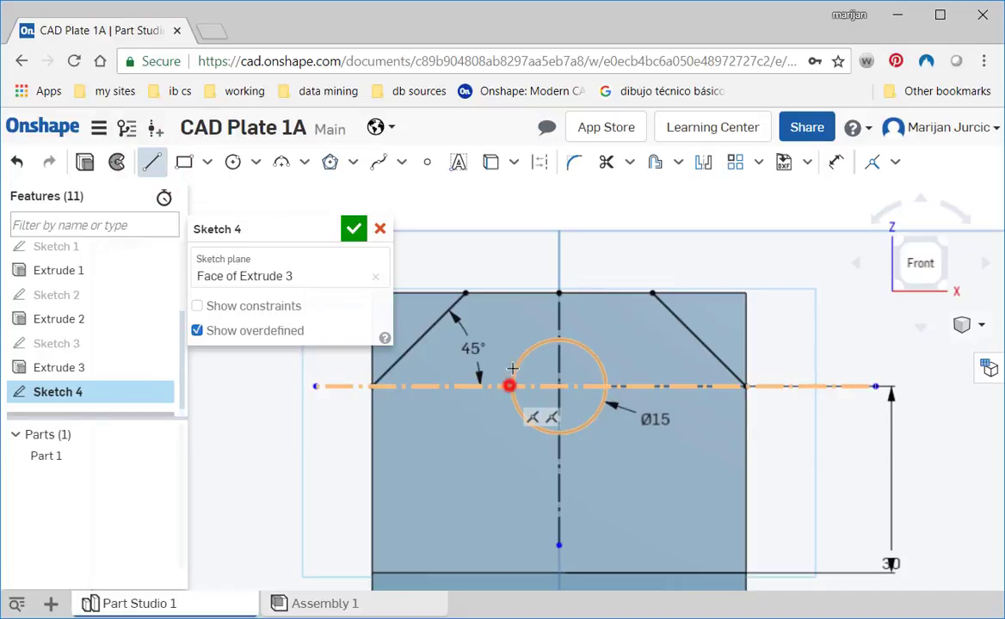
click(508, 293)
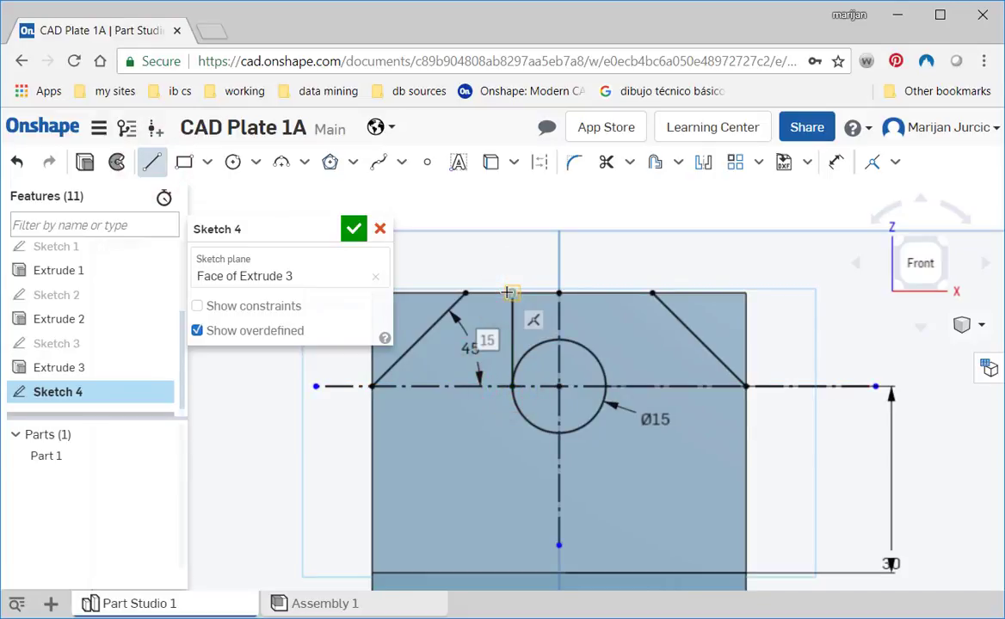
click(151, 162)
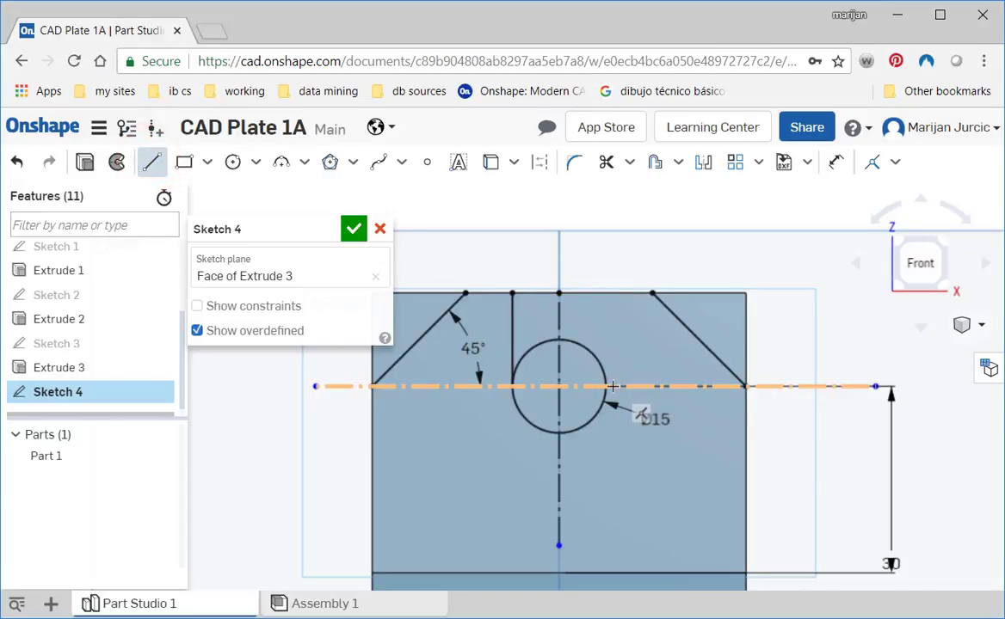
click(607, 387)
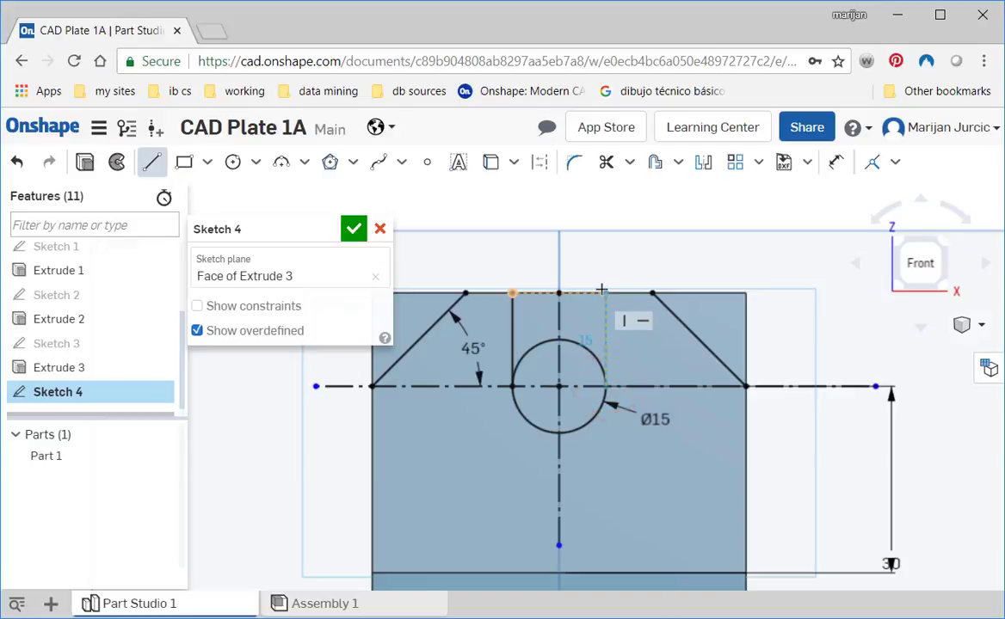
click(600, 290)
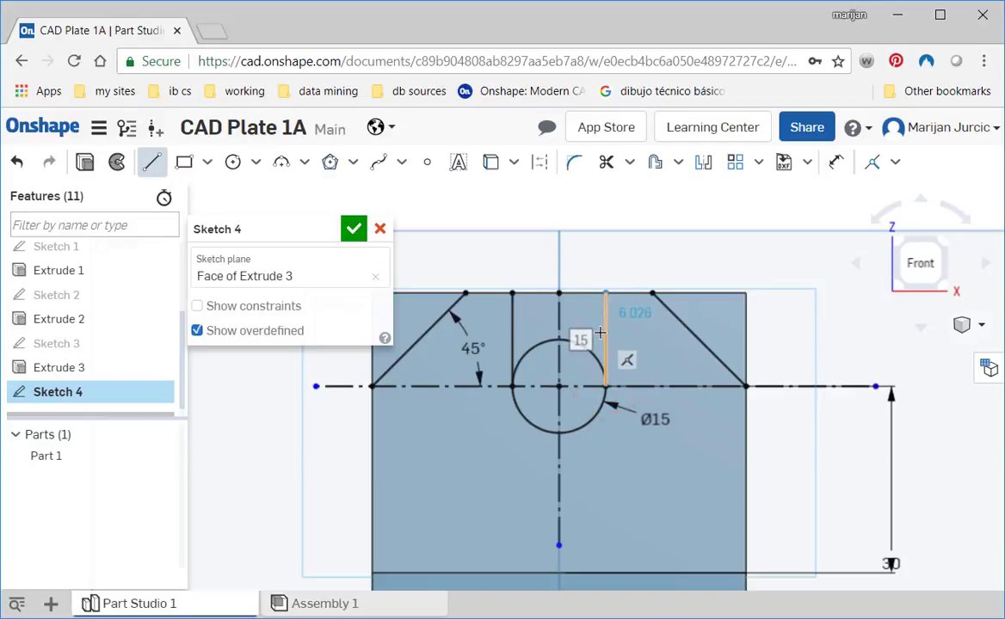
key(Escape)
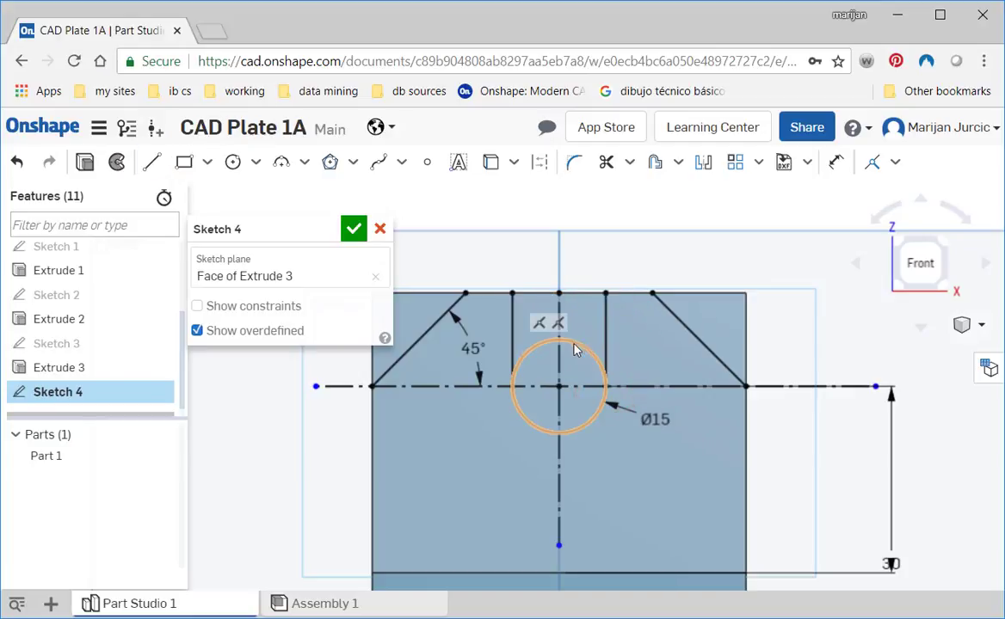
- Apply tangent constraints between each vertical slot line and the 15 mm circle, and finish the sketch
click(895, 162)
click(890, 290)
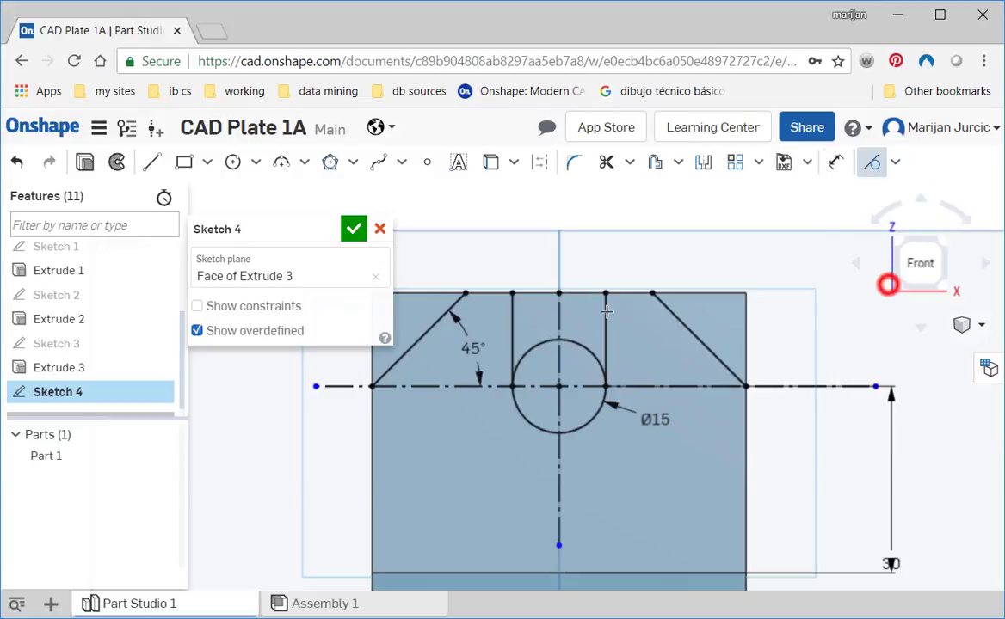
click(510, 330)
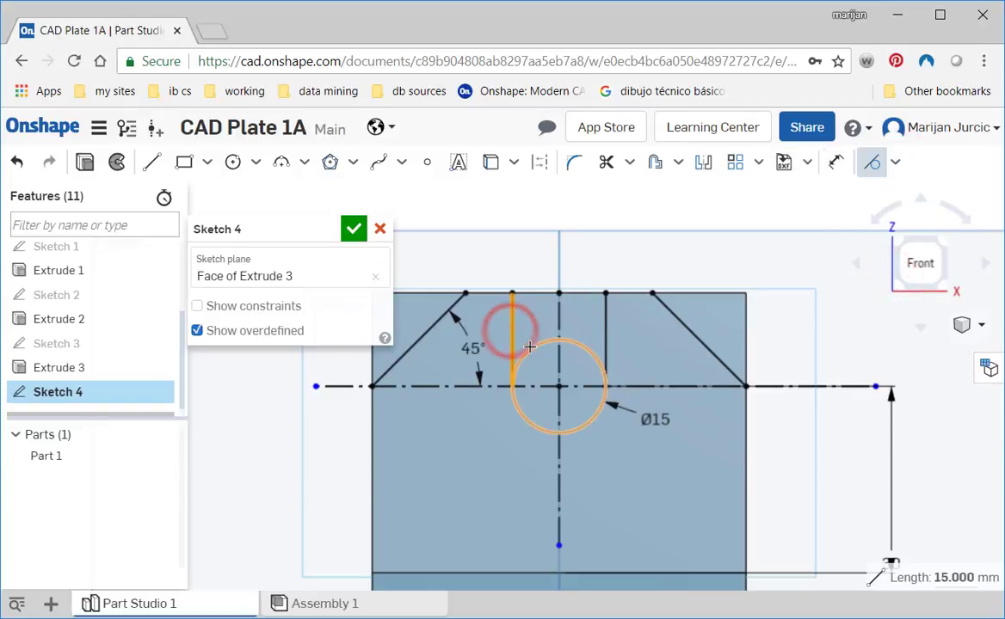
click(528, 344)
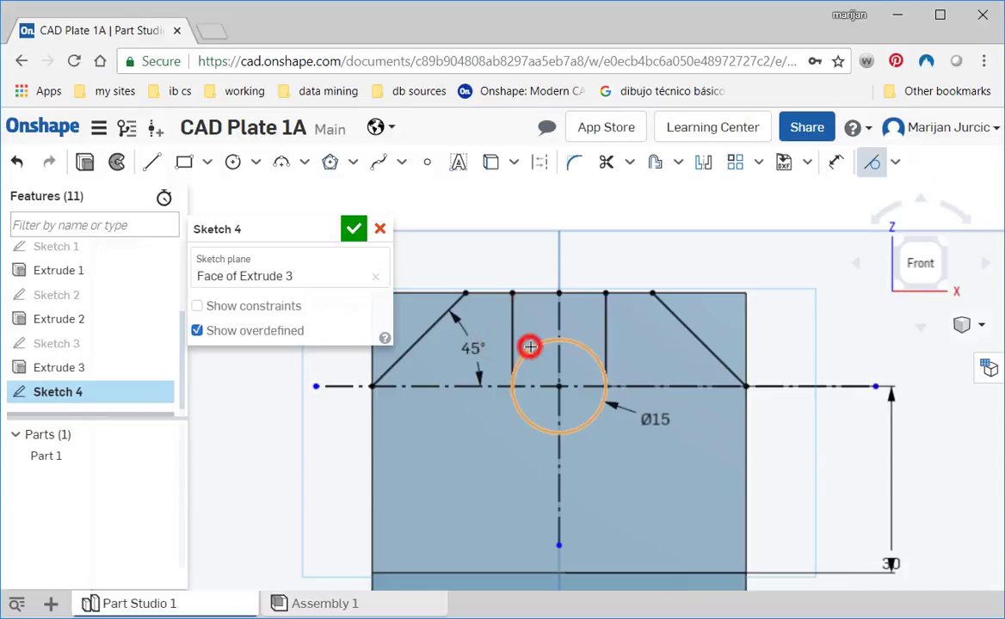
click(606, 331)
click(588, 348)
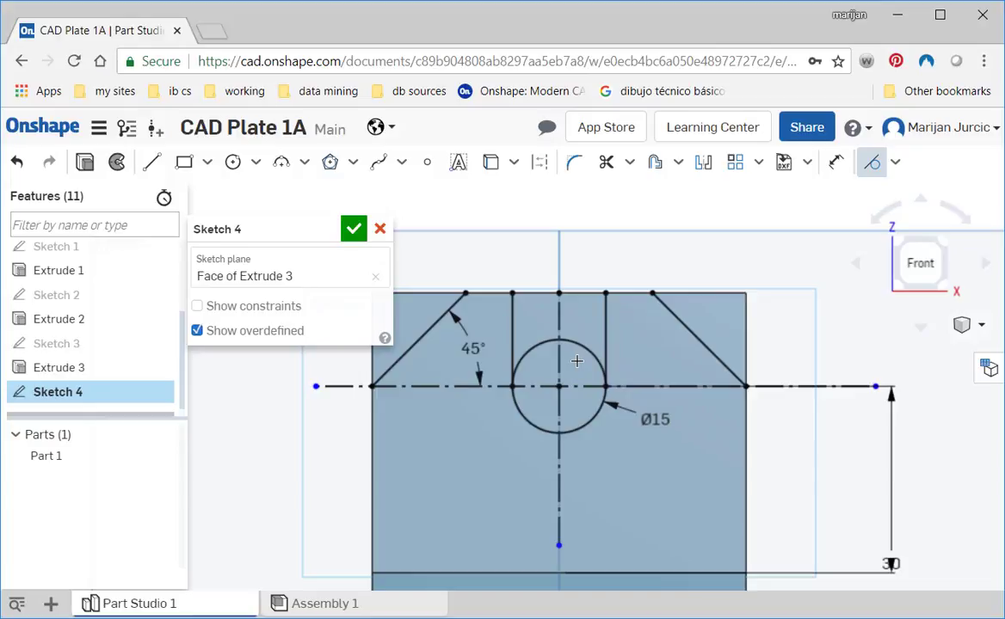
scroll(568, 336, down, 3)
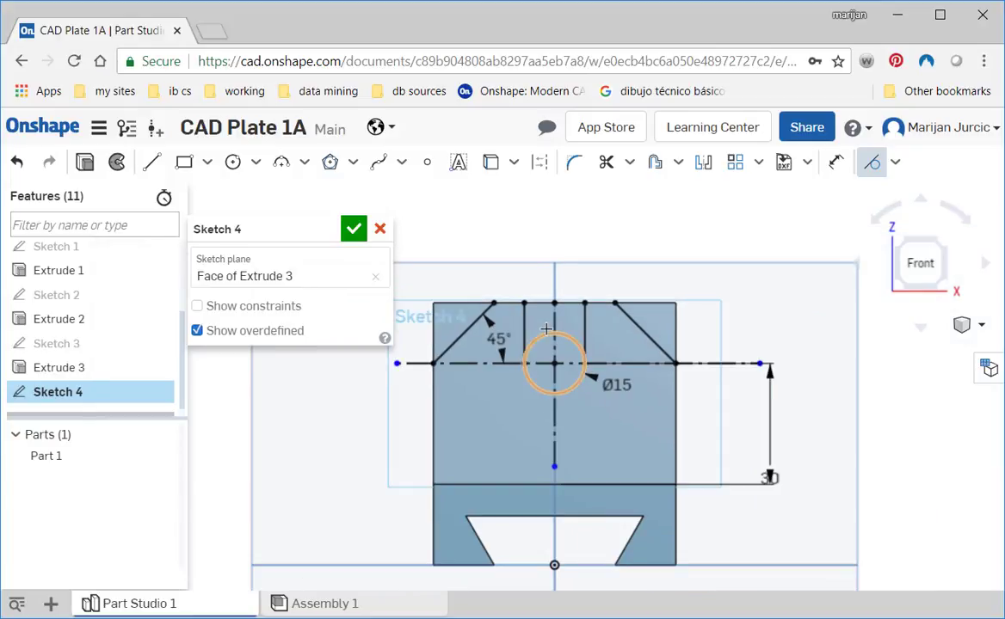
click(353, 229)
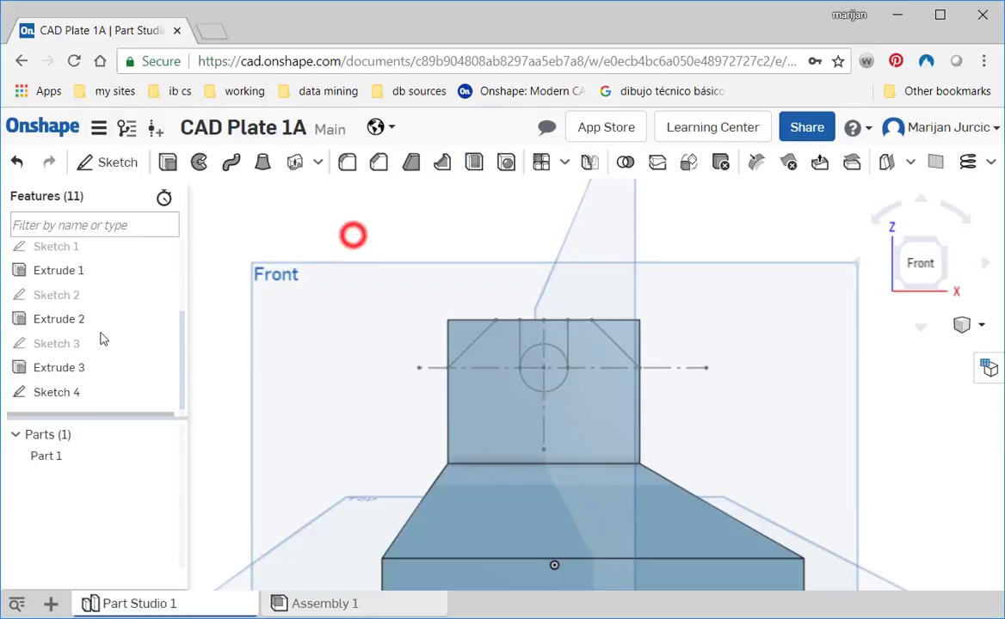
- Cut the two corner triangles and both slot regions through the wall with a Remove extrude set to Through all
click(167, 163)
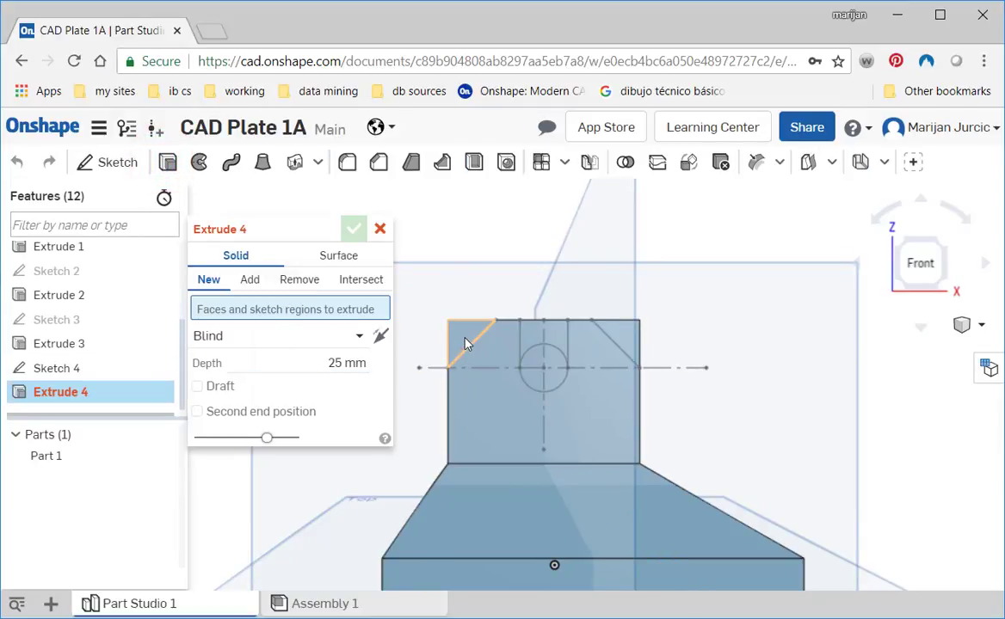
click(281, 282)
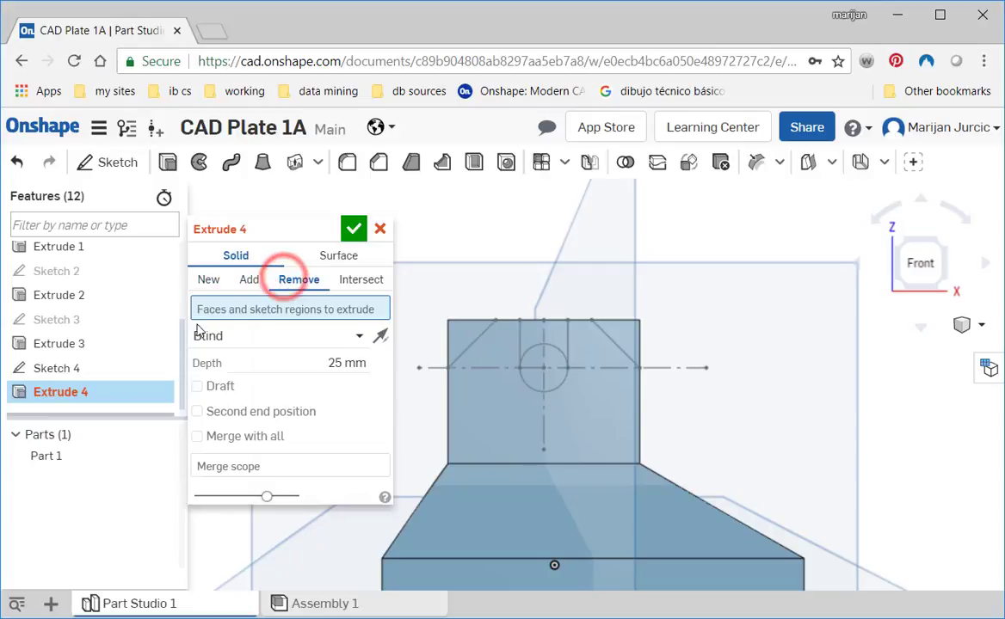
click(460, 337)
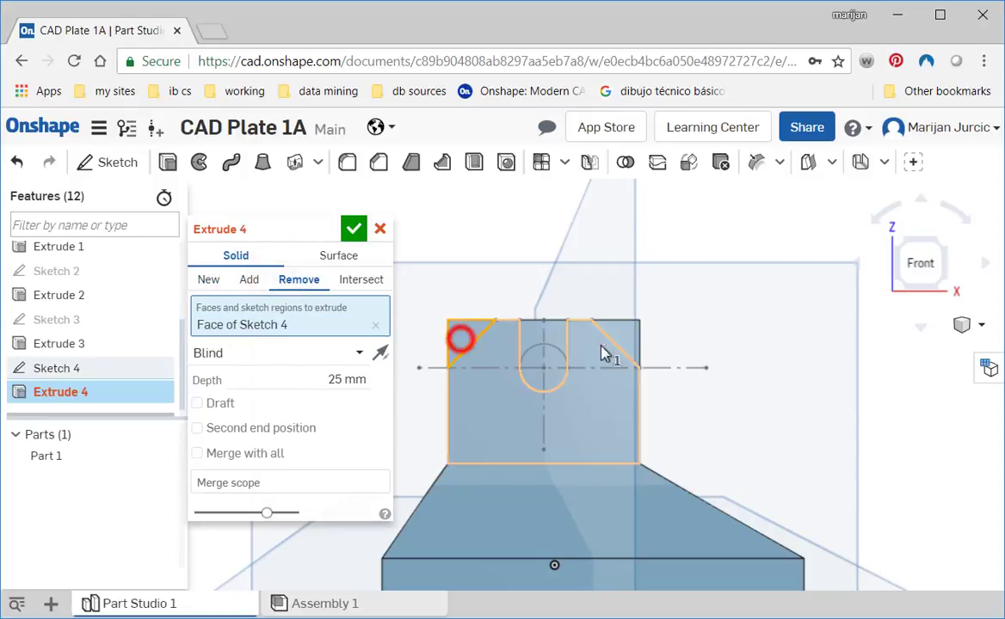
click(620, 341)
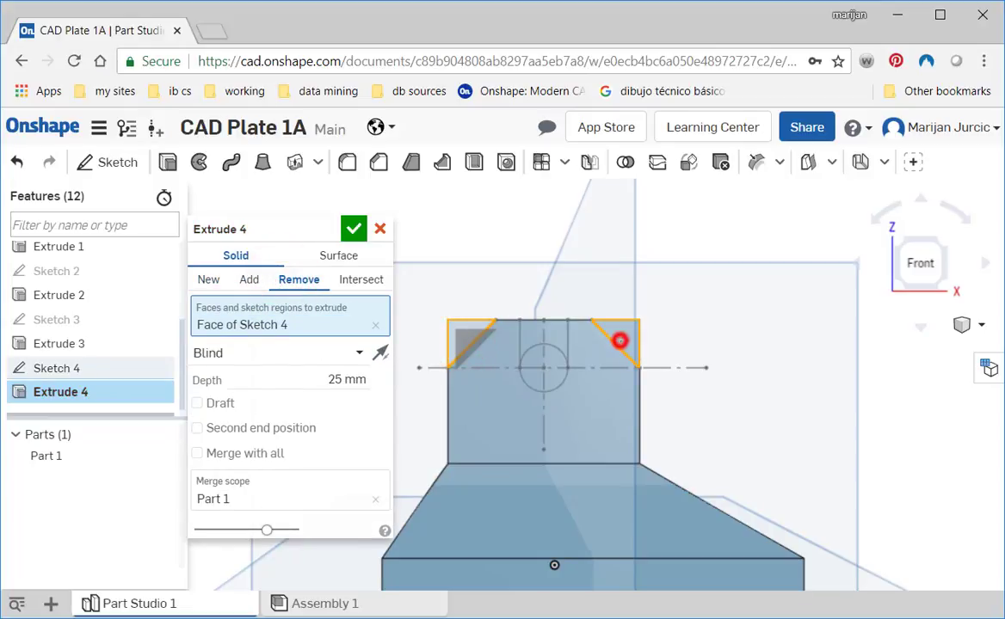
click(555, 339)
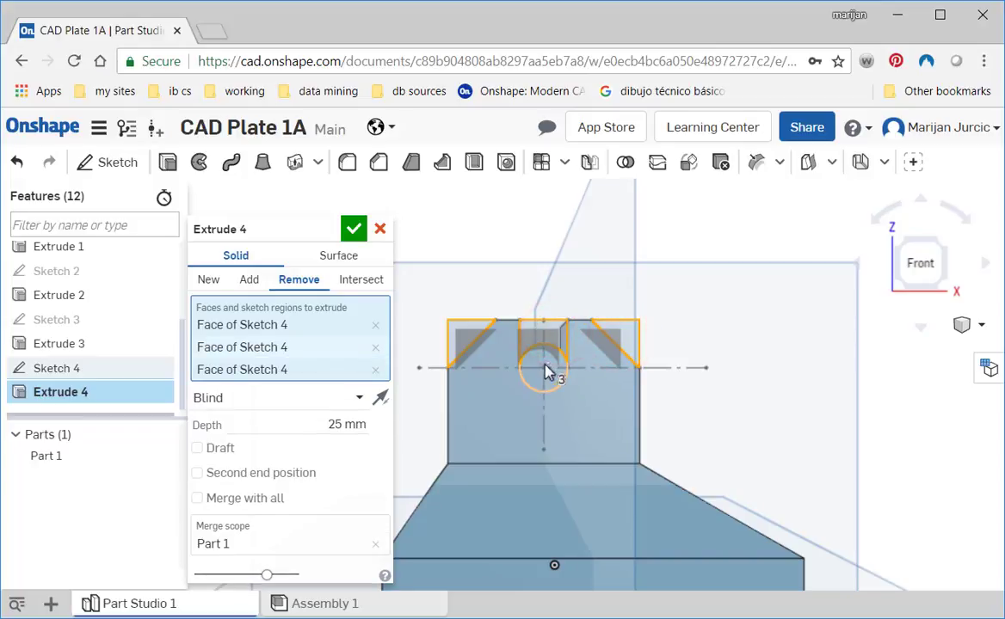
click(551, 367)
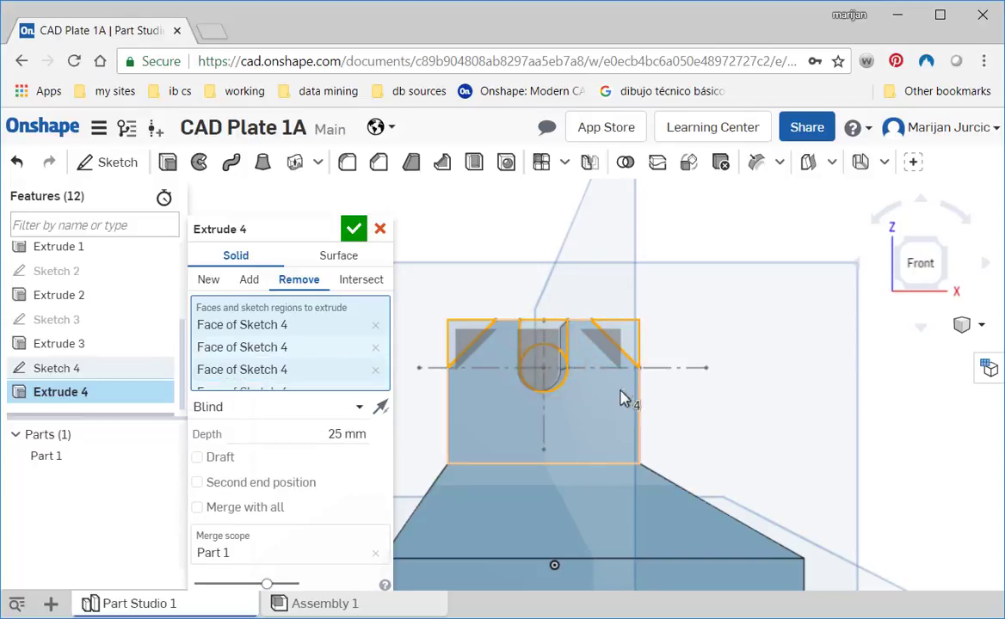
mouse_move(623, 397)
right_down()
mouse_move(588, 427)
mouse_move(508, 392)
mouse_move(539, 446)
mouse_move(522, 445)
mouse_move(557, 430)
mouse_move(307, 337)
right_up()
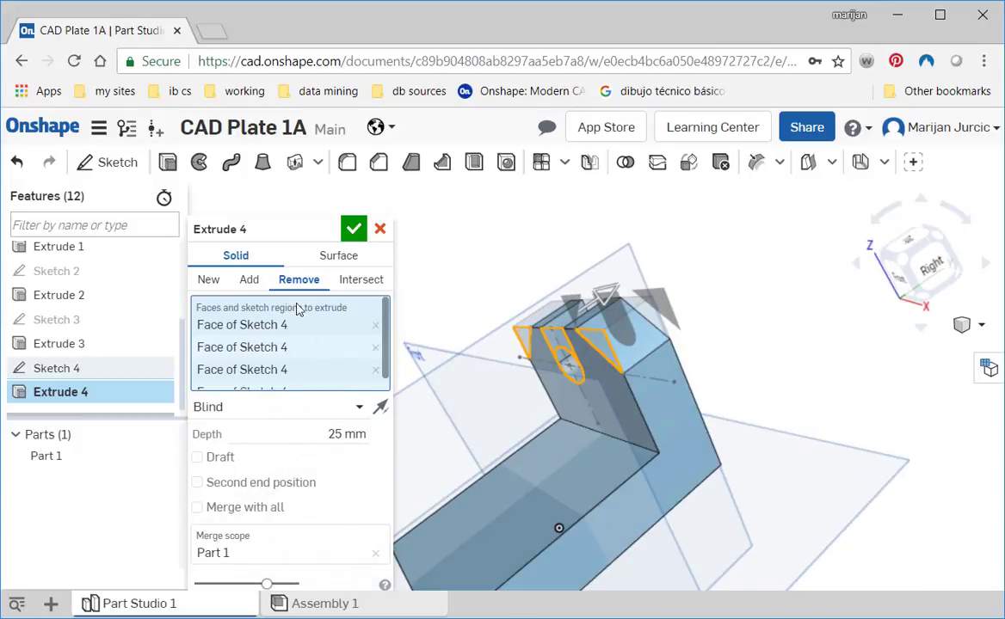
click(270, 409)
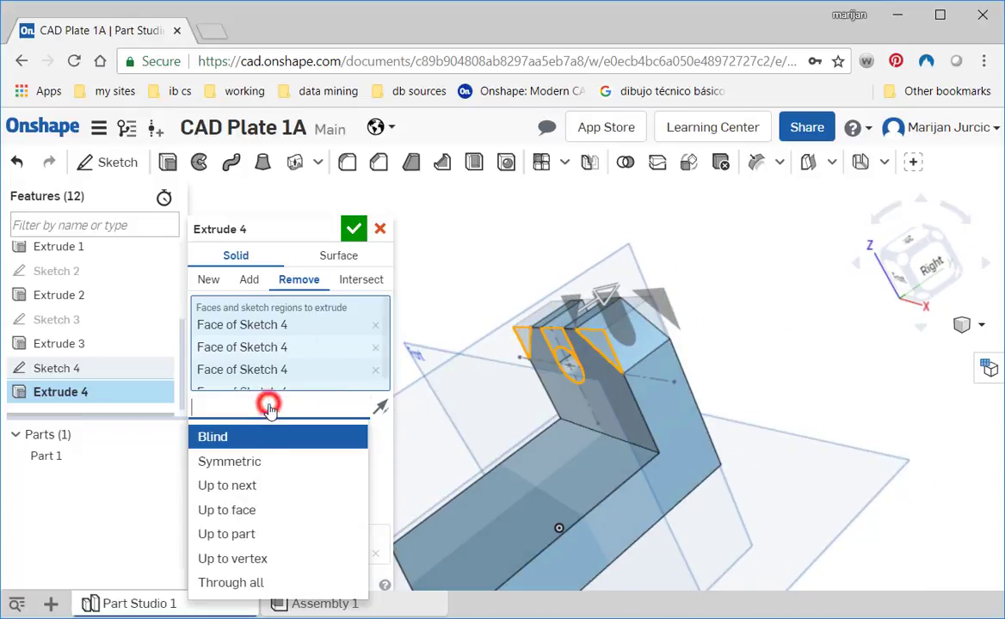
click(252, 583)
right_drag(464, 444, 588, 470)
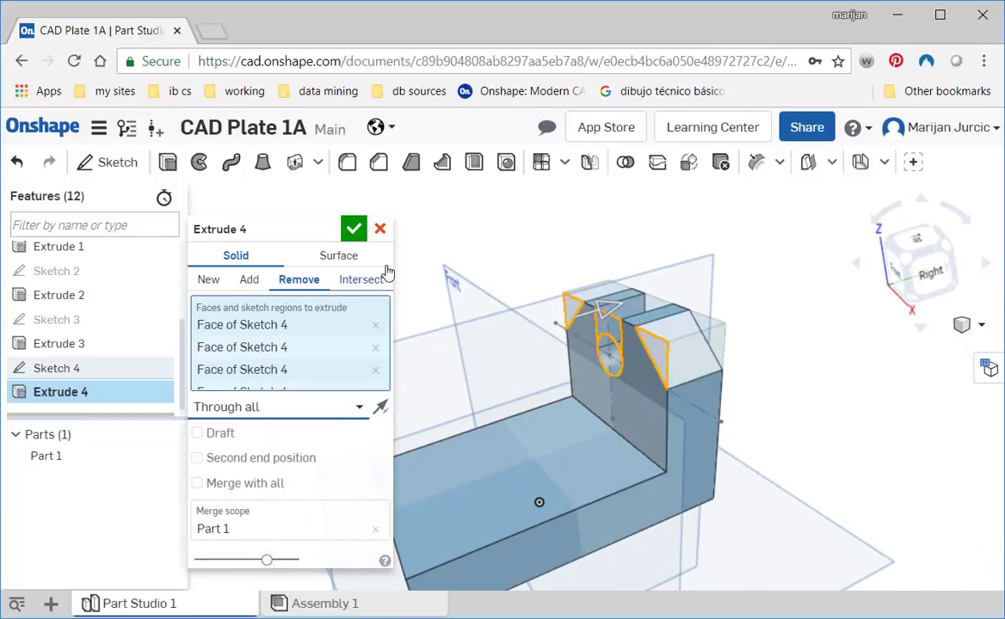
click(354, 229)
- View the part isometrically, check the front lug's dimensions in the Photos reference drawing, and return to Onshape
right_drag(561, 403, 609, 462)
key(shift+7)
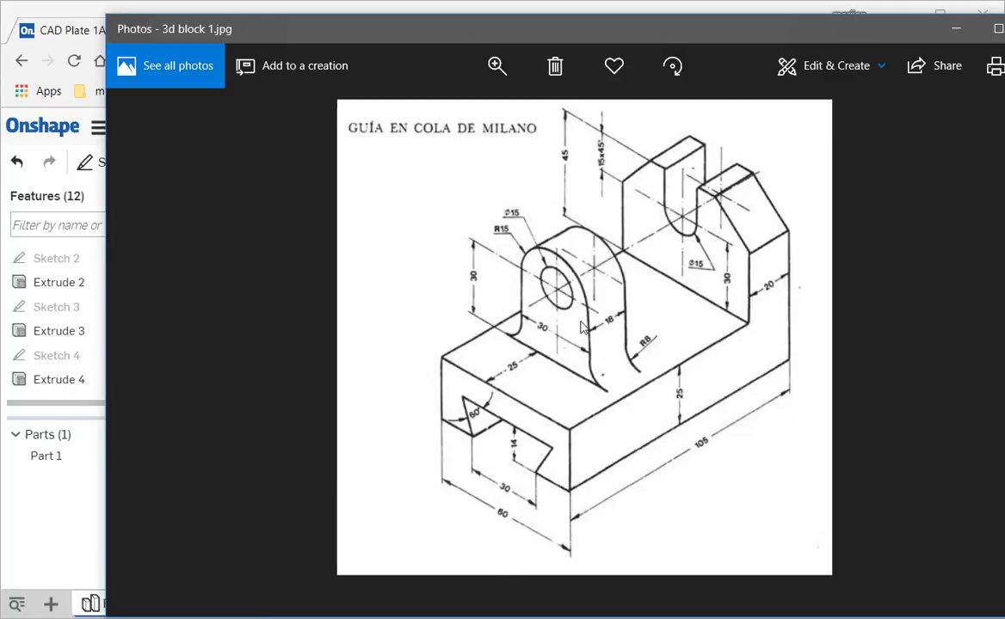
click(498, 602)
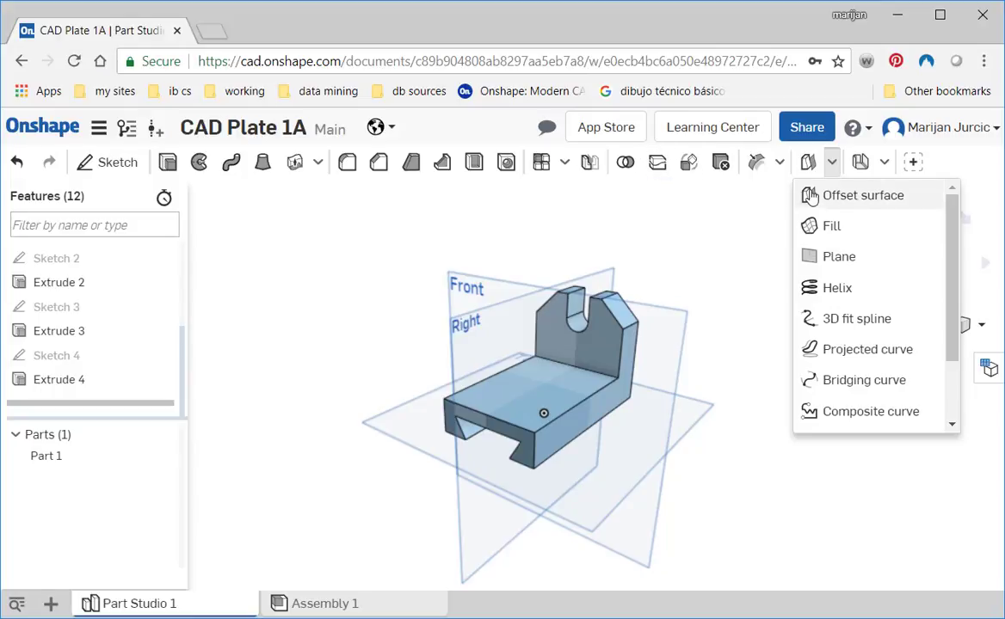
- Create a plane offset 27.5 mm from the Front plane, consulting the reference drawing in Photos before setting the distance
click(831, 258)
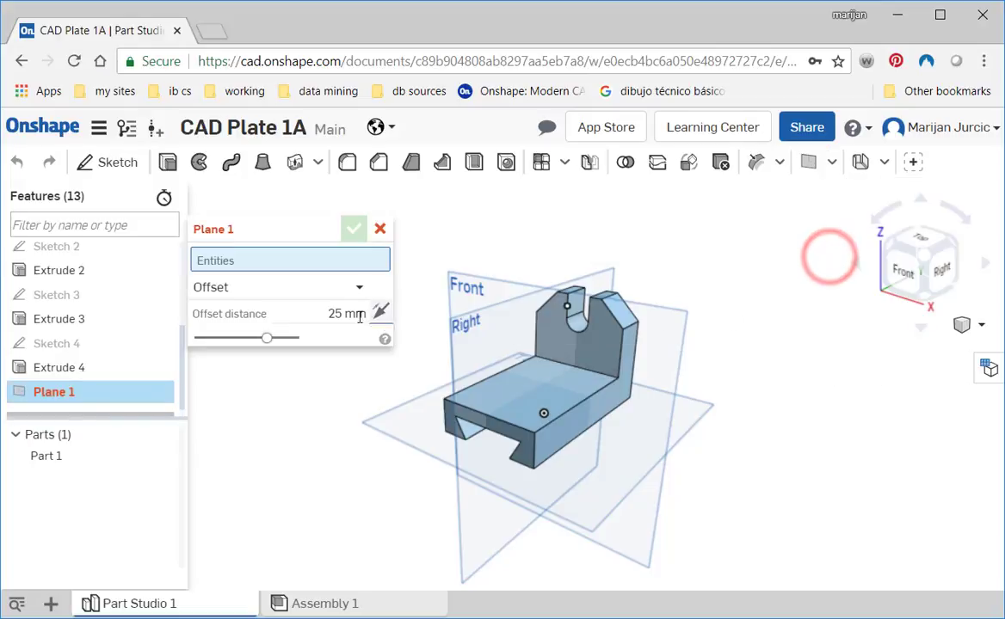
click(278, 289)
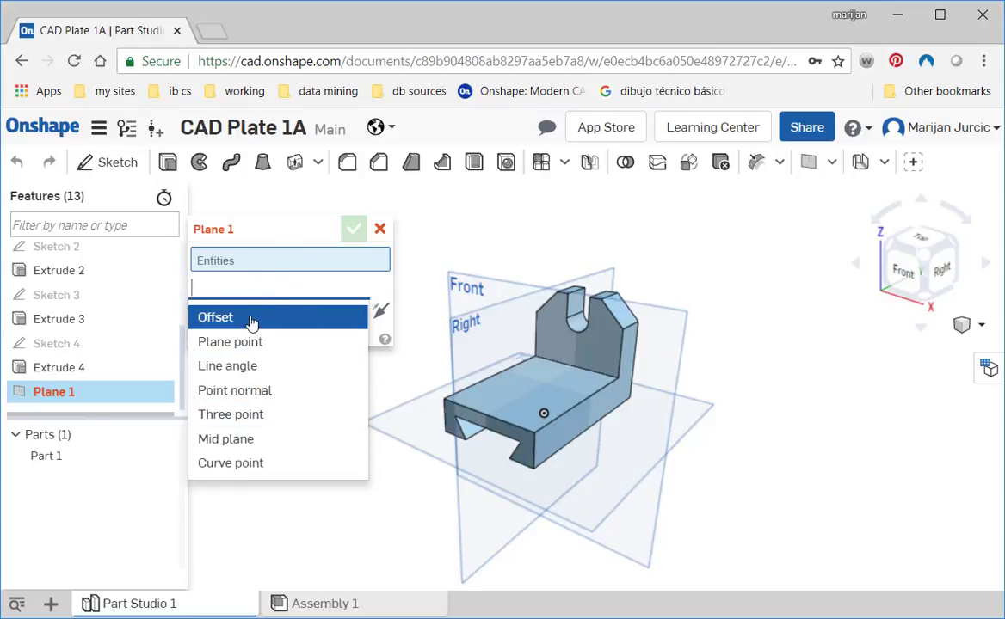
click(471, 291)
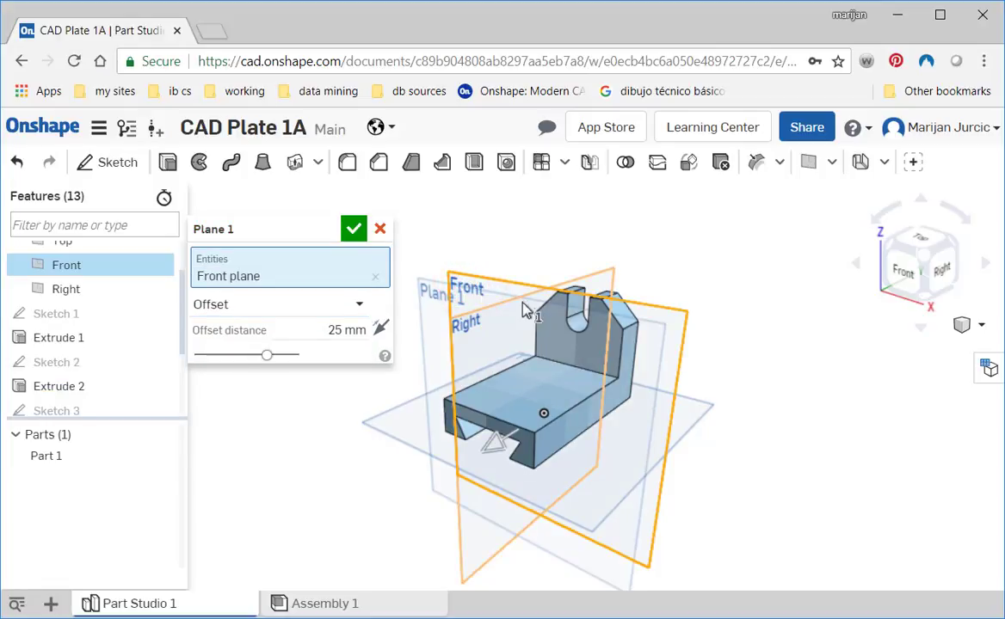
key(alt+Tab)
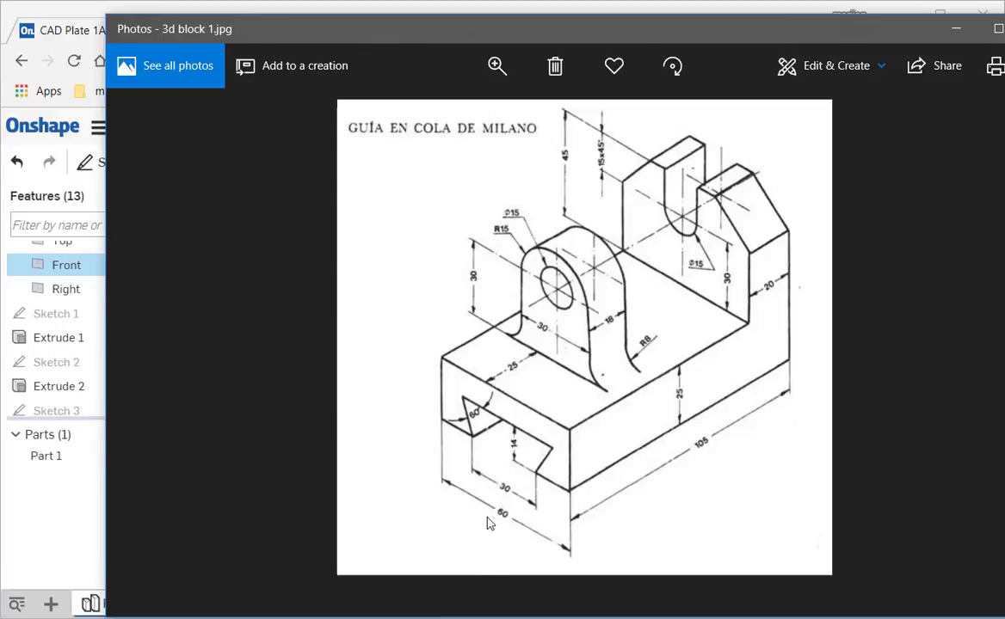
click(481, 575)
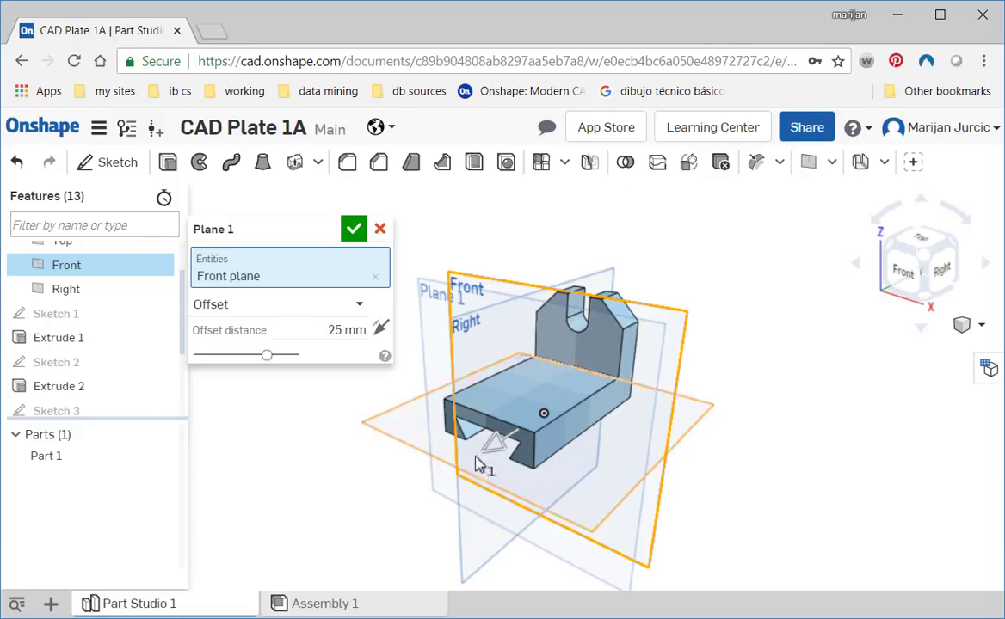
click(344, 330)
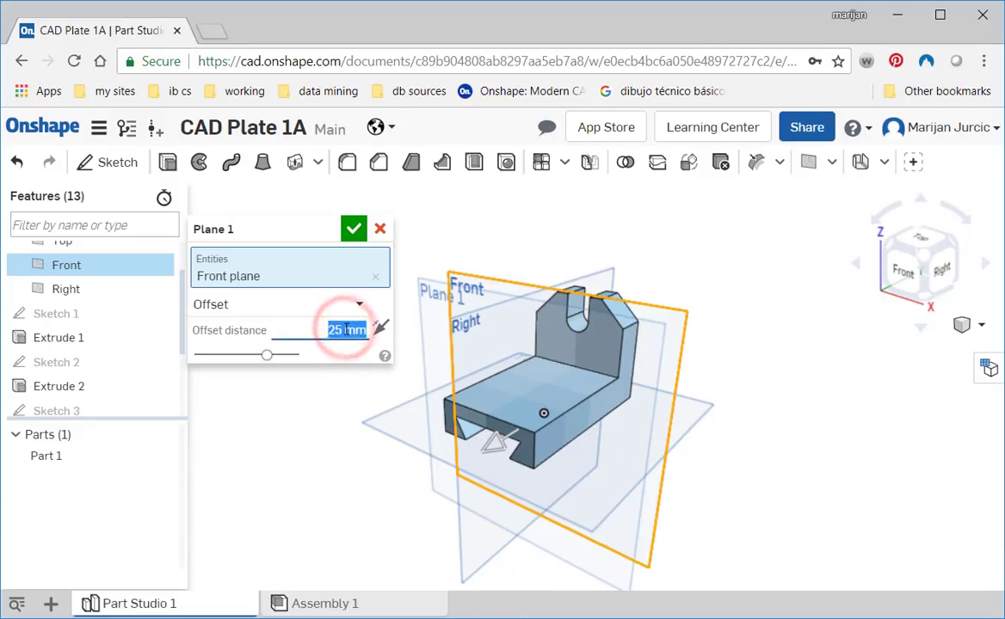
text(27)
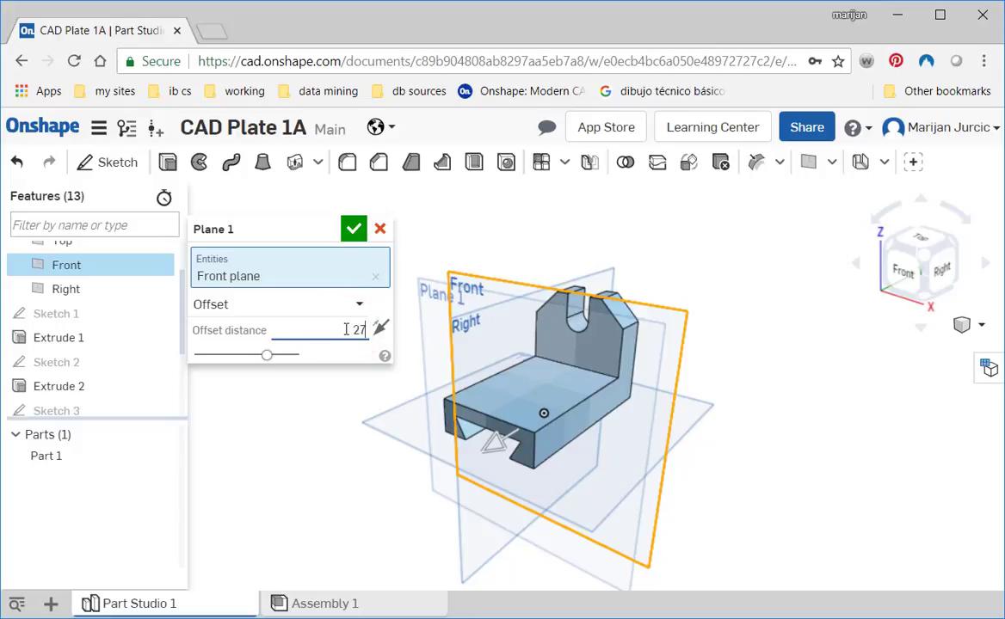
text(.5)
click(354, 228)
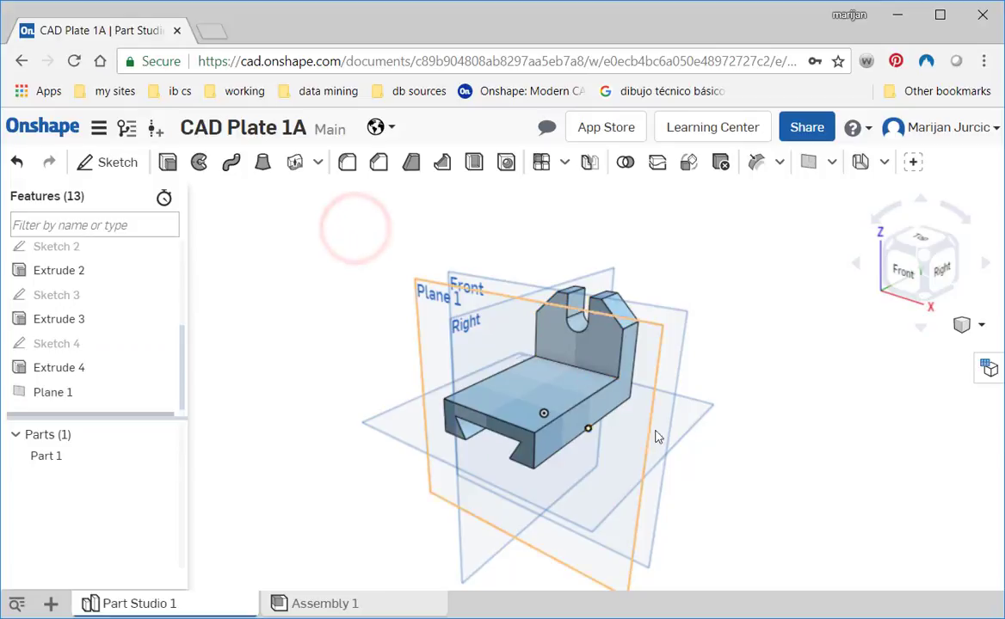
right_drag(704, 455, 733, 456)
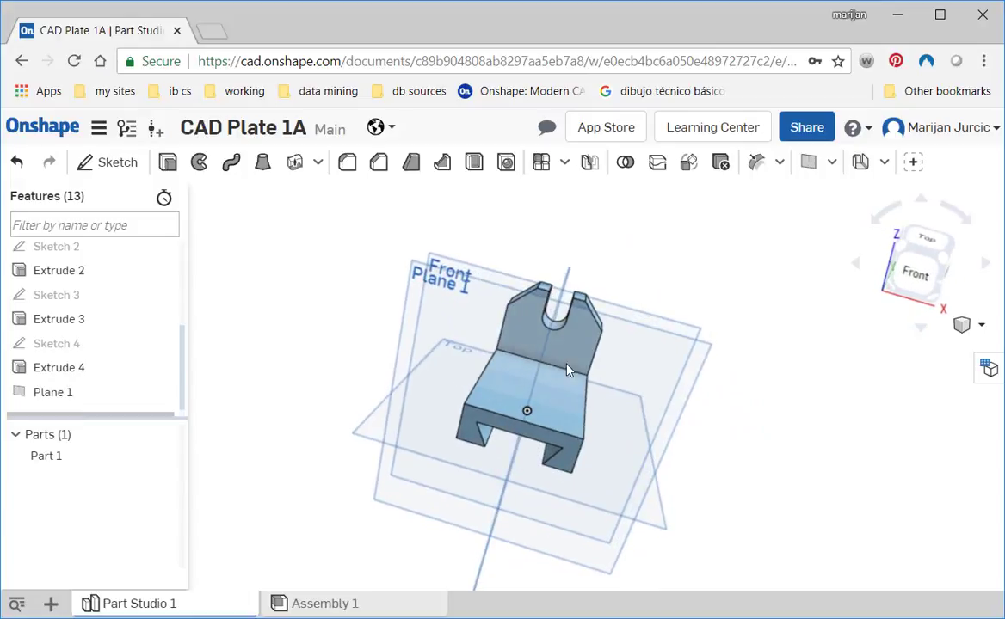
right_drag(606, 409, 626, 422)
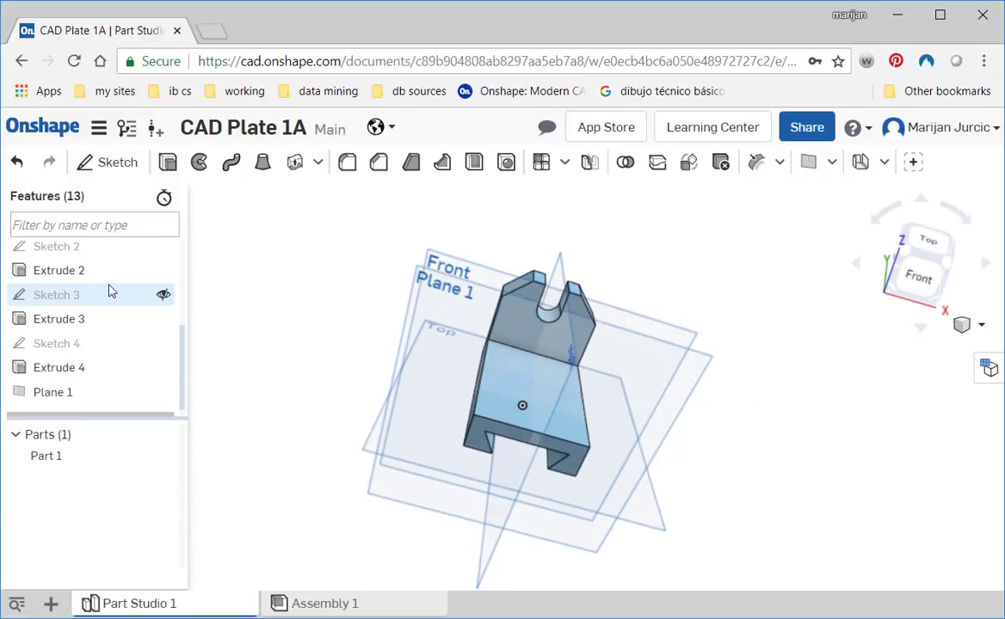
- Hide the Front plane and check the front lug's dimensions in the Photos reference drawing before returning to Onshape
drag(180, 332, 176, 252)
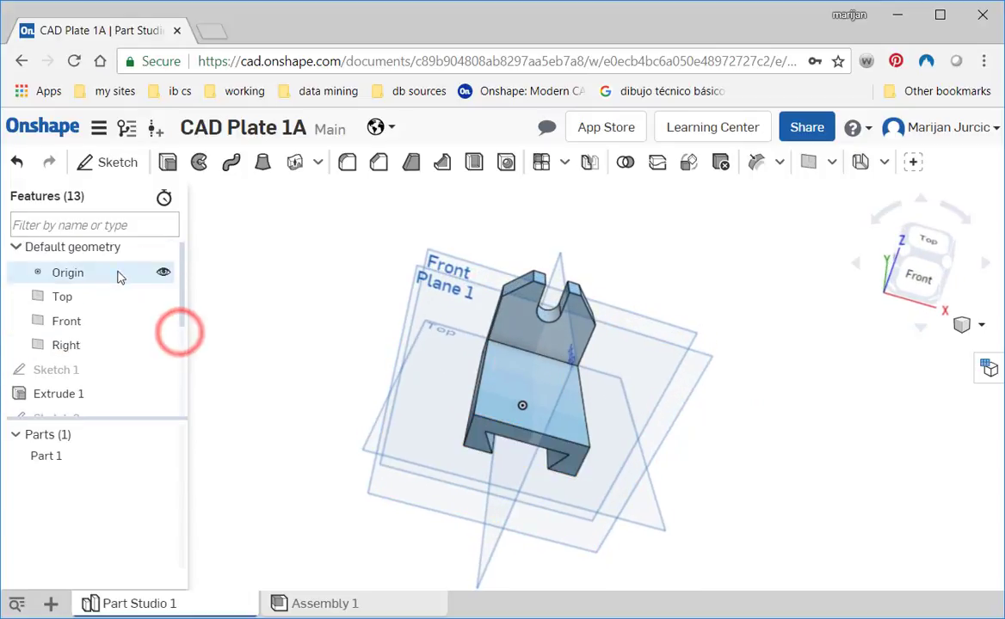
click(161, 320)
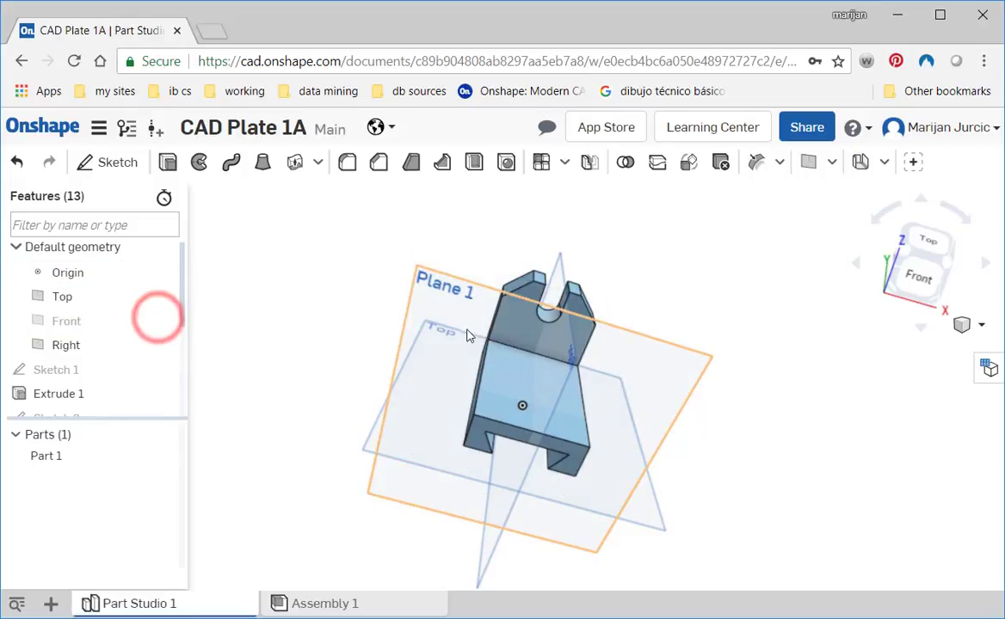
right_drag(651, 444, 770, 245)
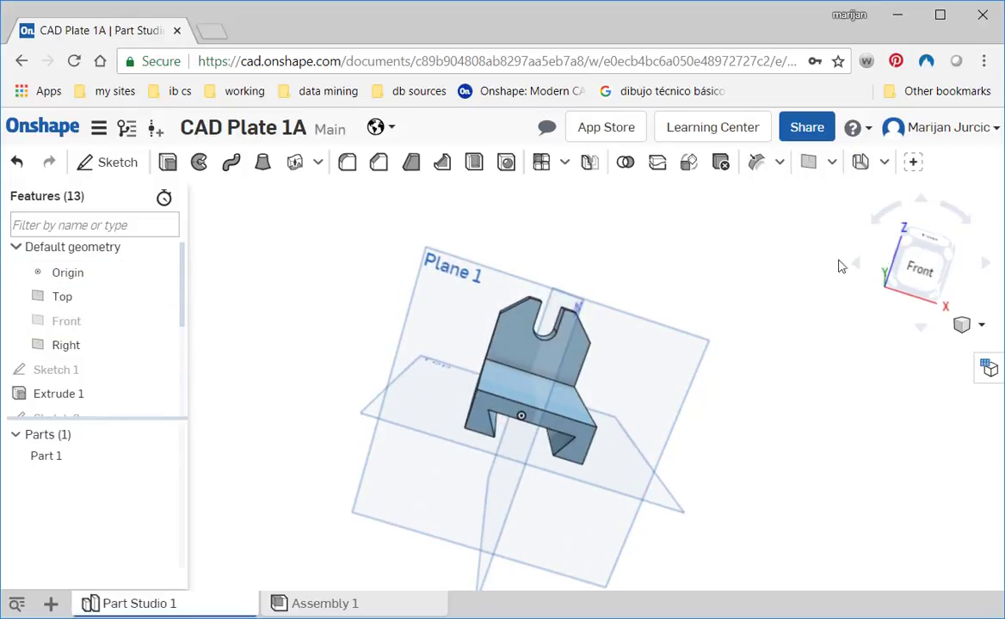
click(918, 269)
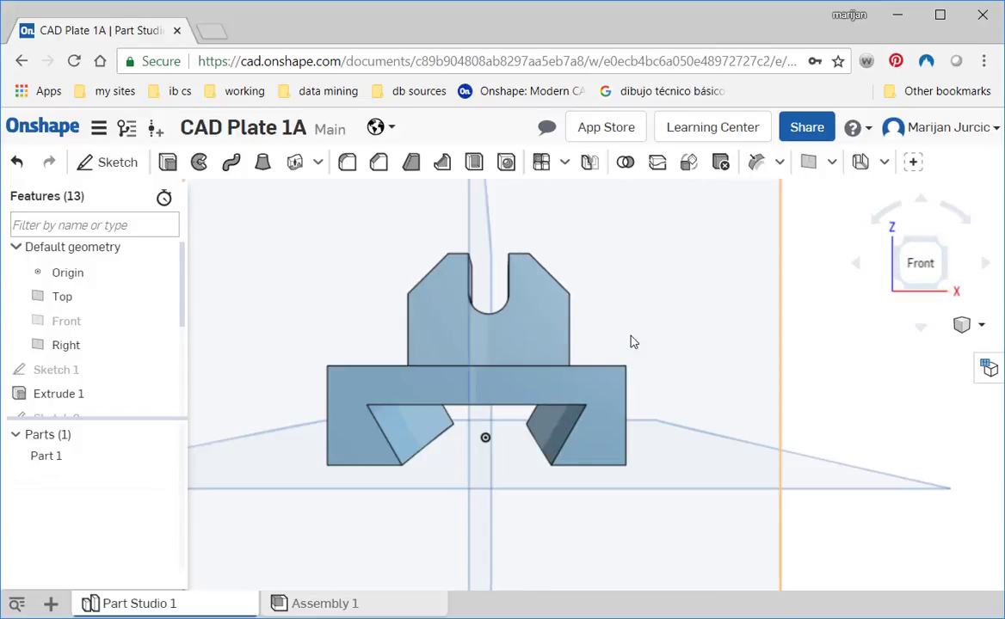
middle_drag(594, 380, 621, 409)
click(920, 263)
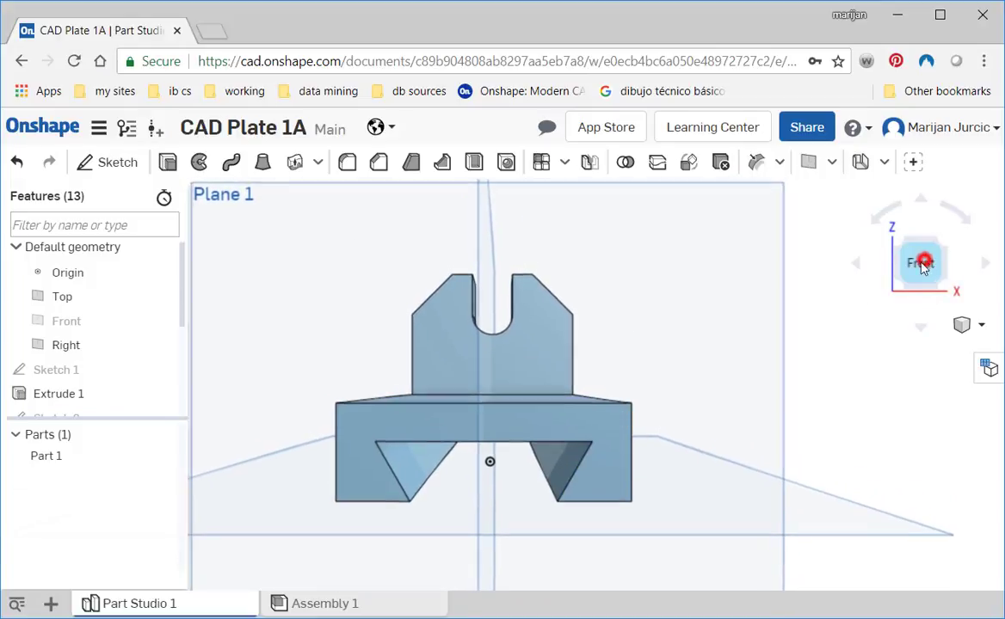
key(alt+Tab)
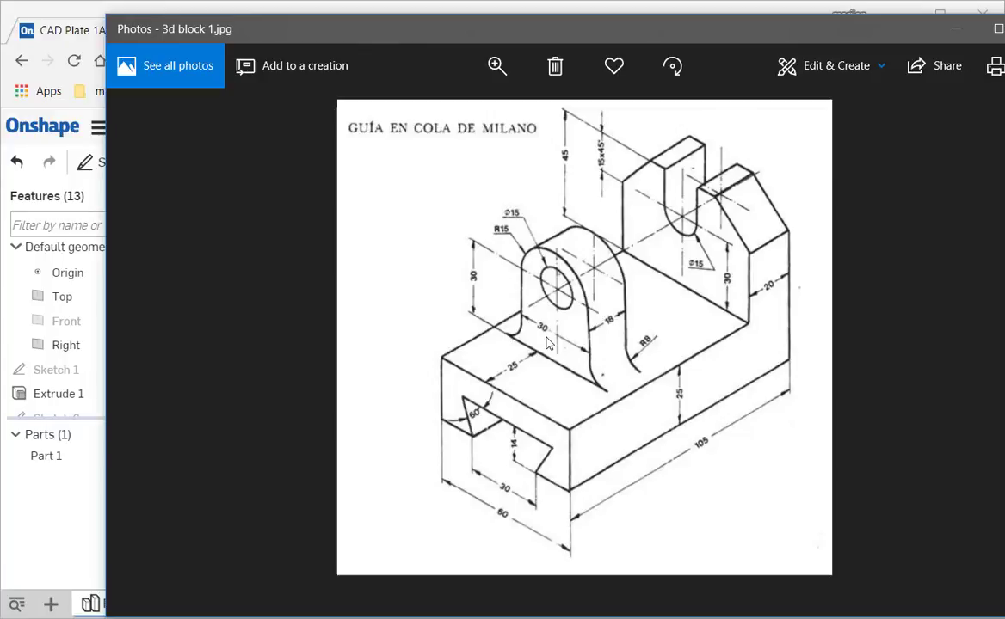
key(alt+Tab)
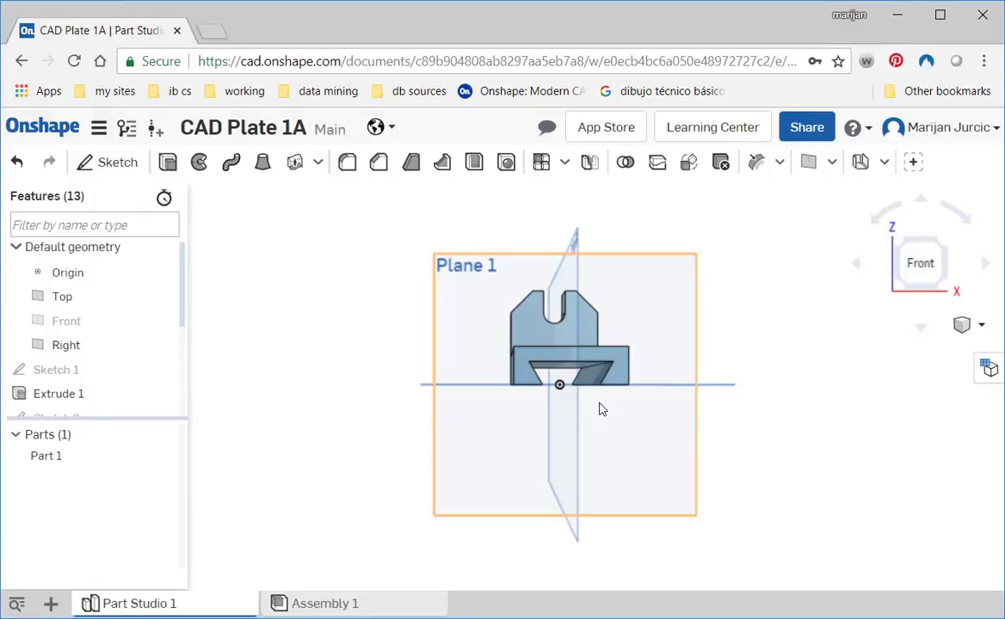
- Turn perspective off and show the part in a straight front view
middle_drag(600, 403, 598, 428)
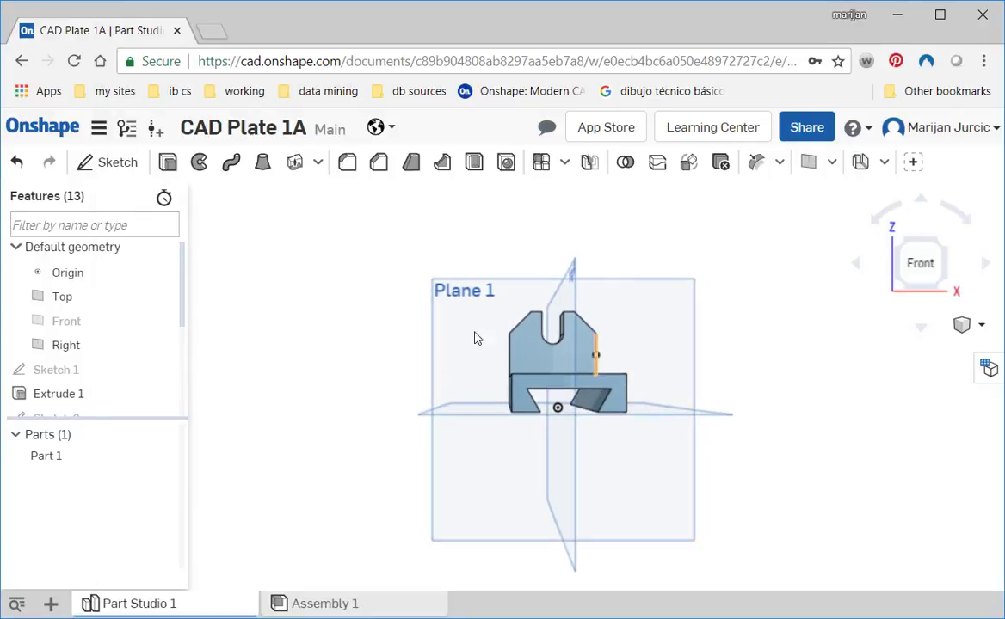
scroll(590, 350, up, 5)
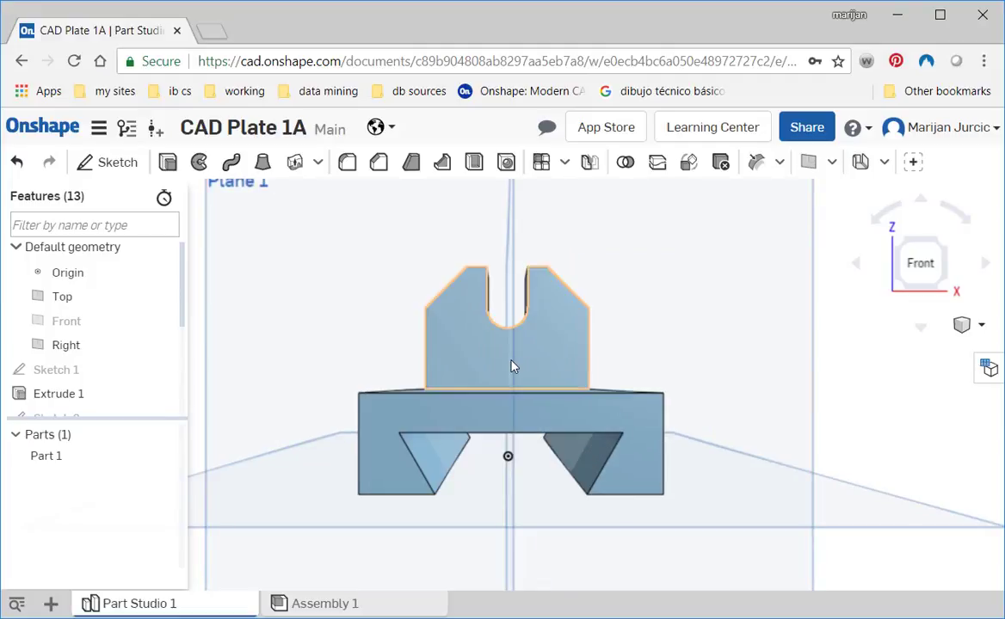
click(920, 265)
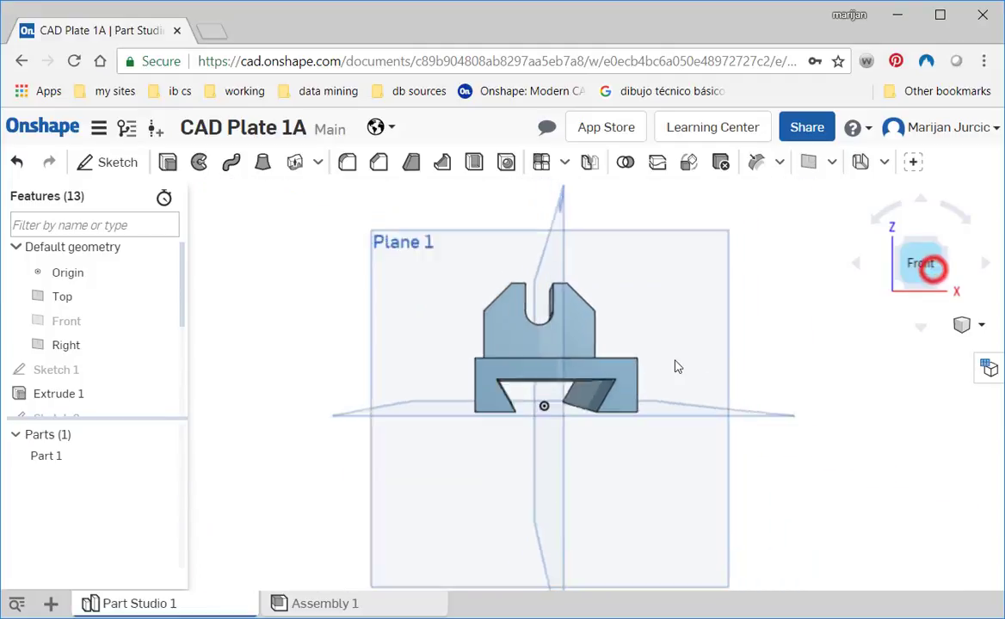
scroll(647, 365, up, 5)
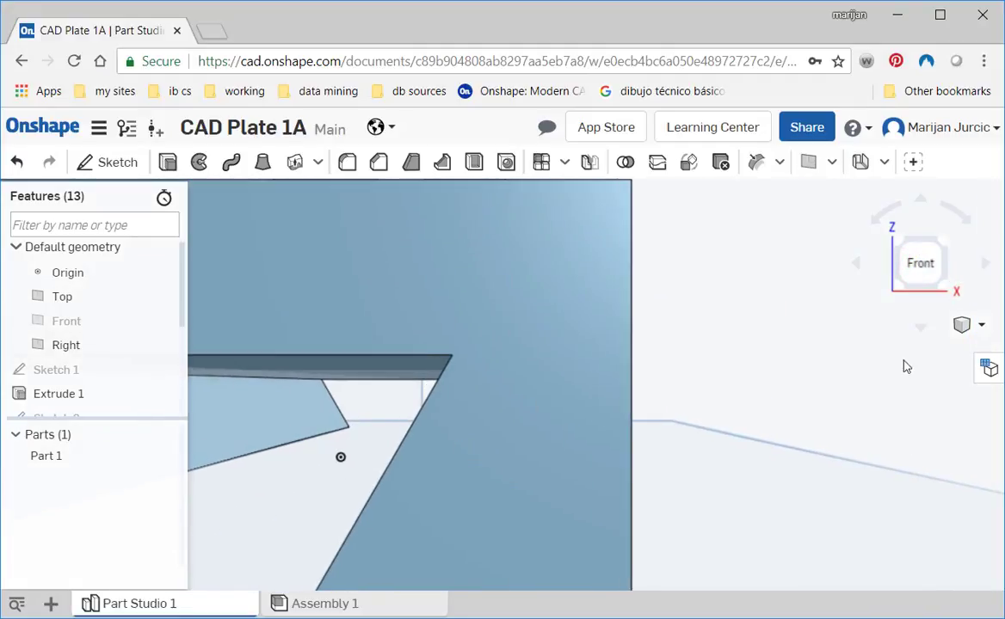
click(977, 332)
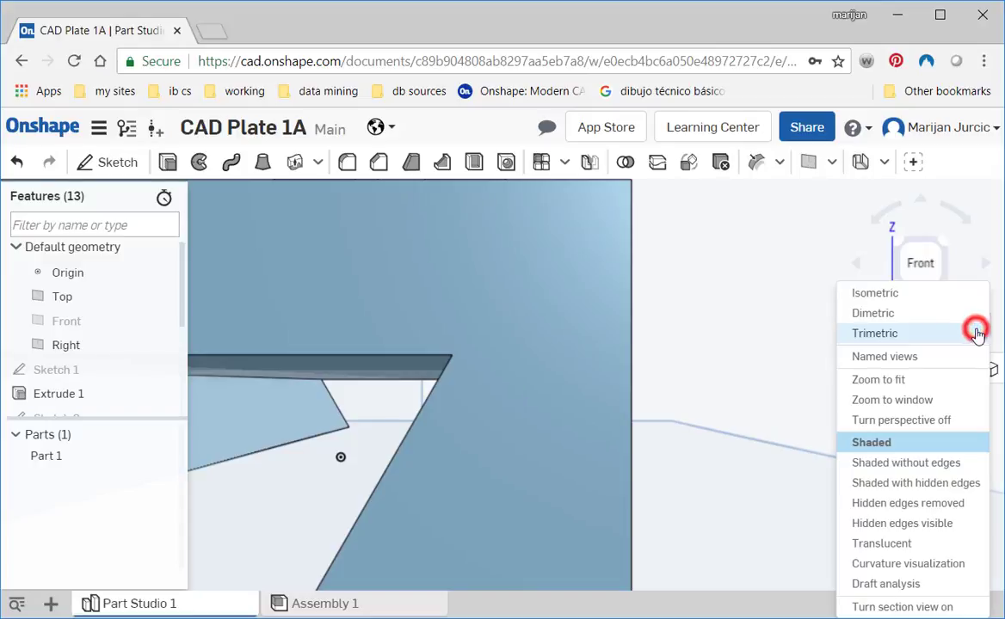
click(894, 420)
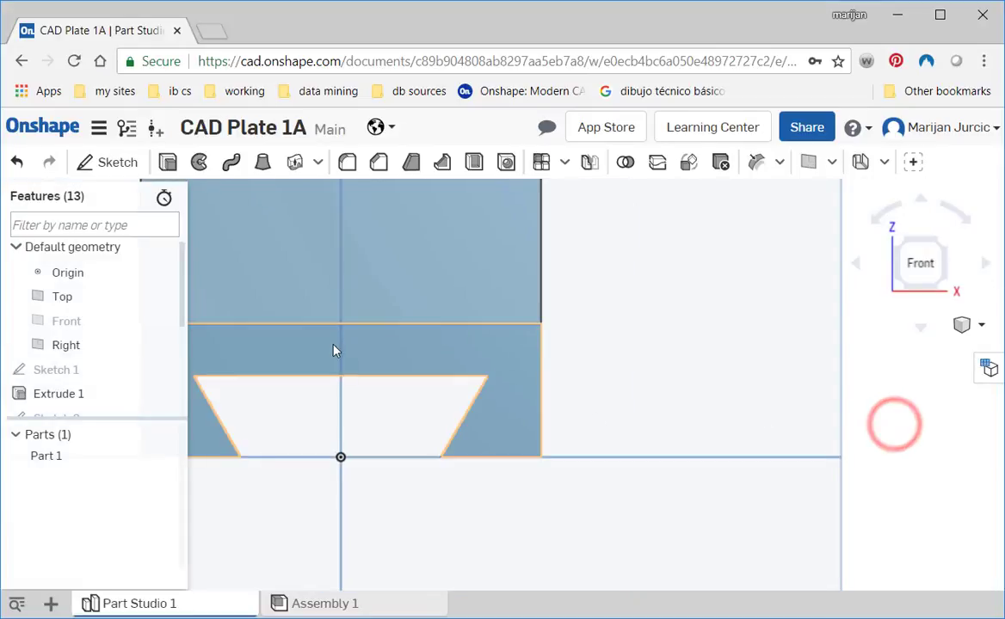
middle_drag(352, 296, 558, 431)
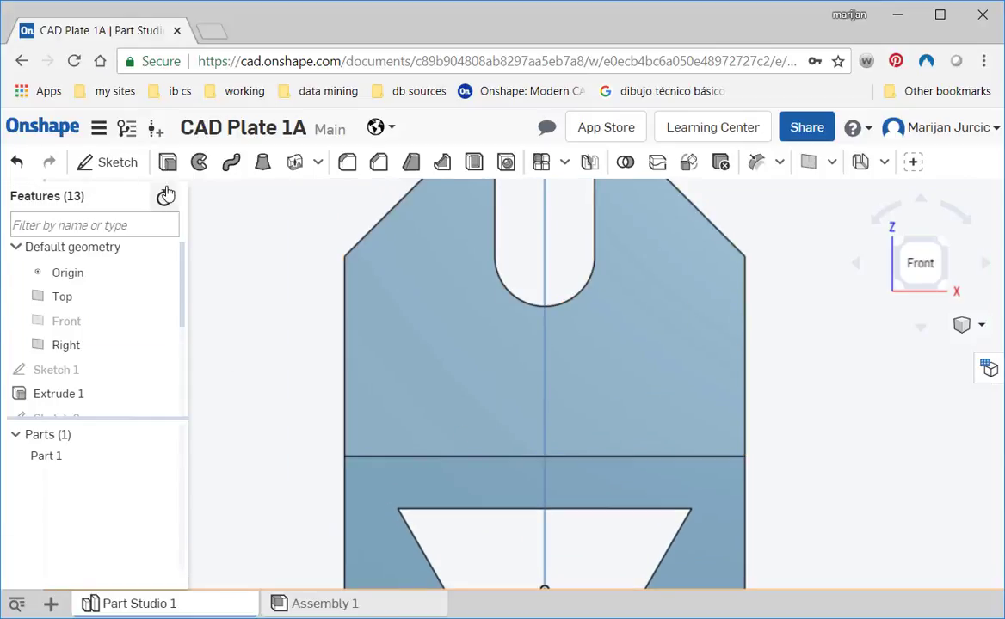
- Start a new sketch on the front face of the slotted wall and look at its placement at an angle
click(112, 161)
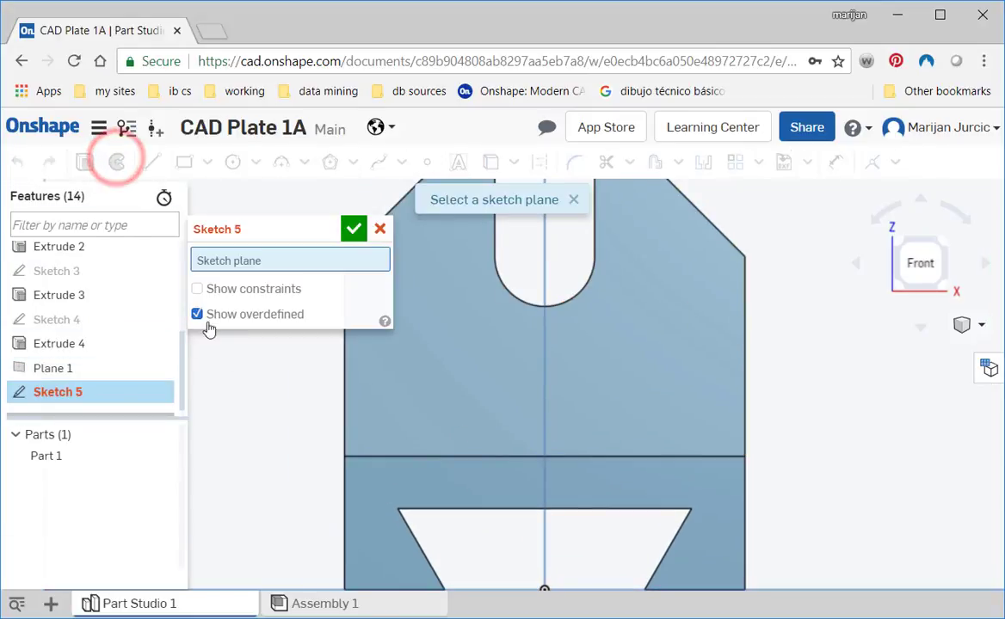
click(693, 349)
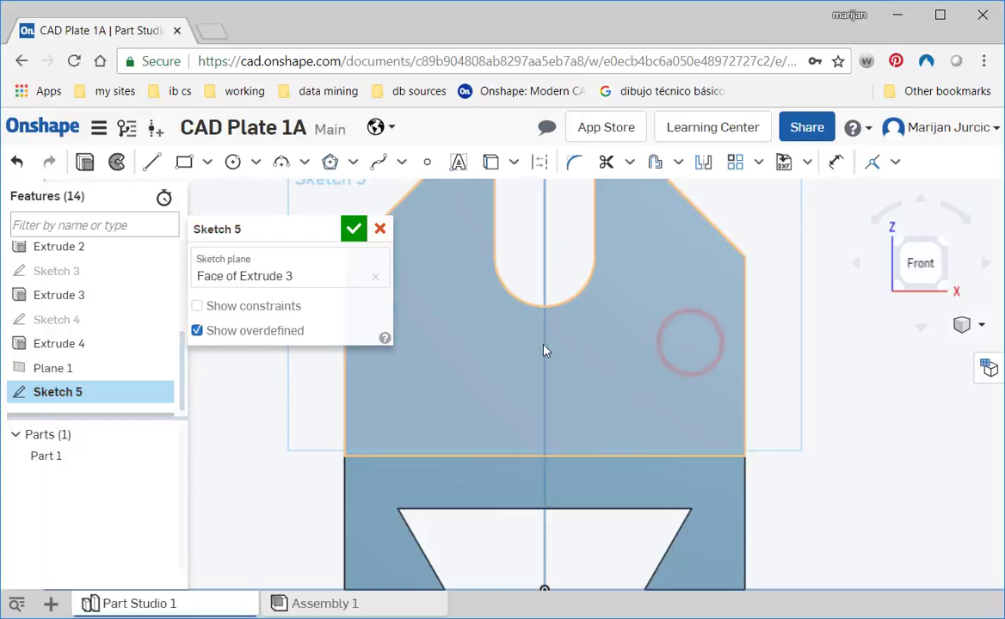
right_drag(657, 389, 644, 423)
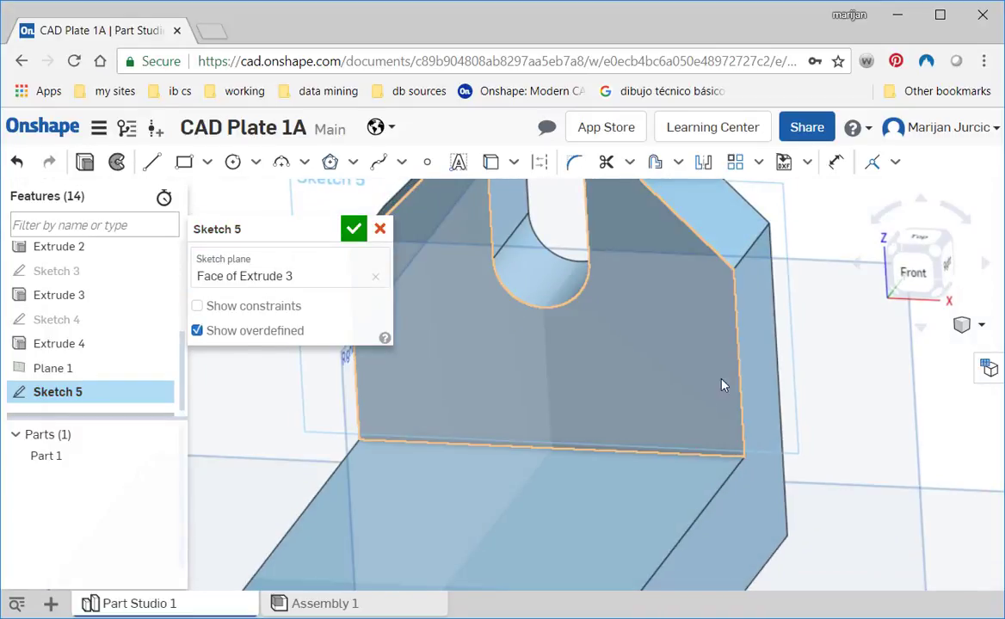
click(866, 355)
scroll(848, 403, down, 3)
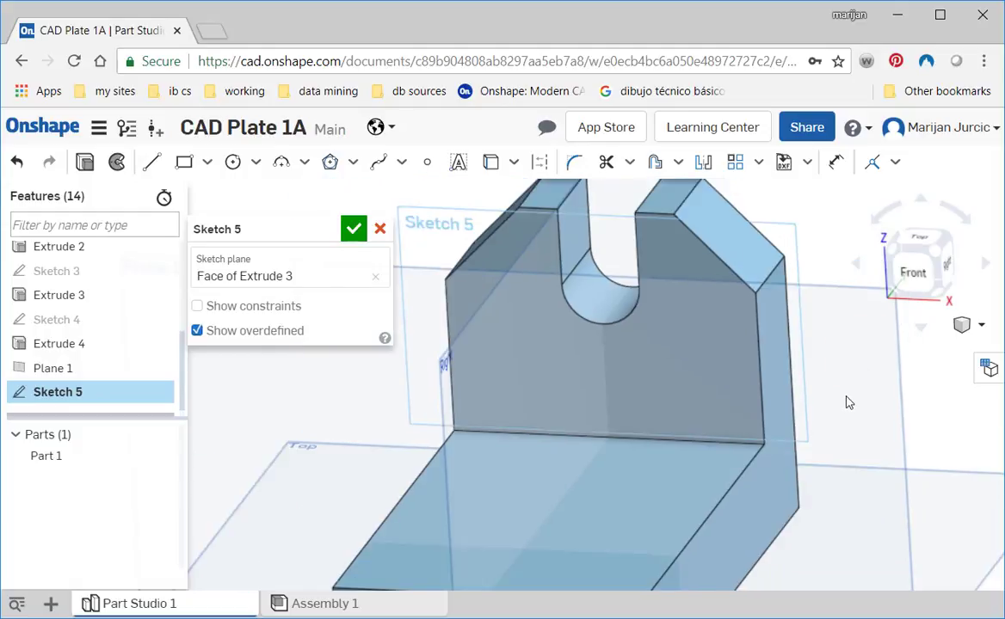
click(495, 269)
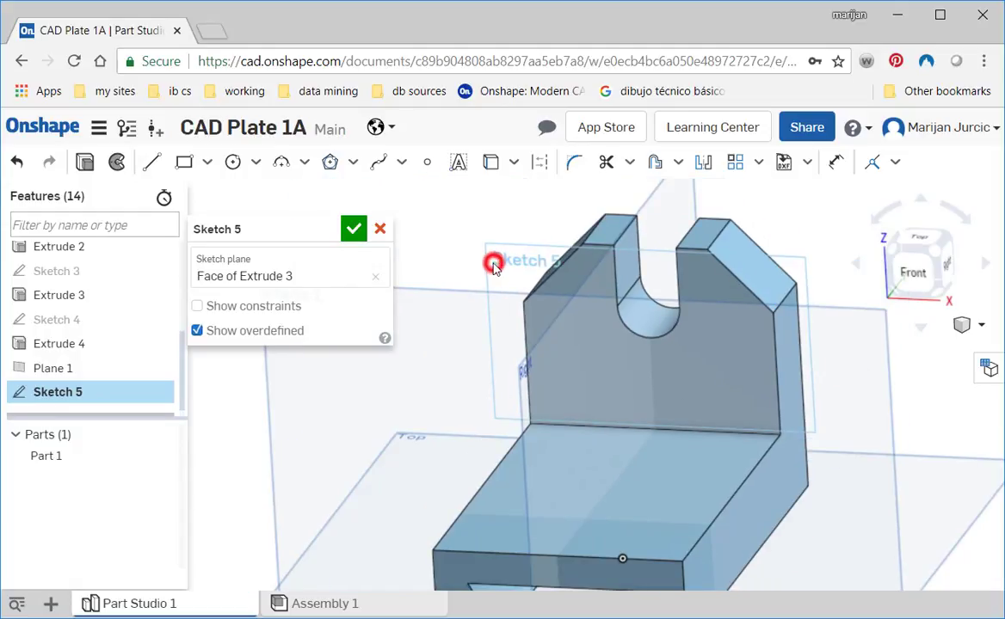
scroll(422, 389, down, 2)
click(422, 389)
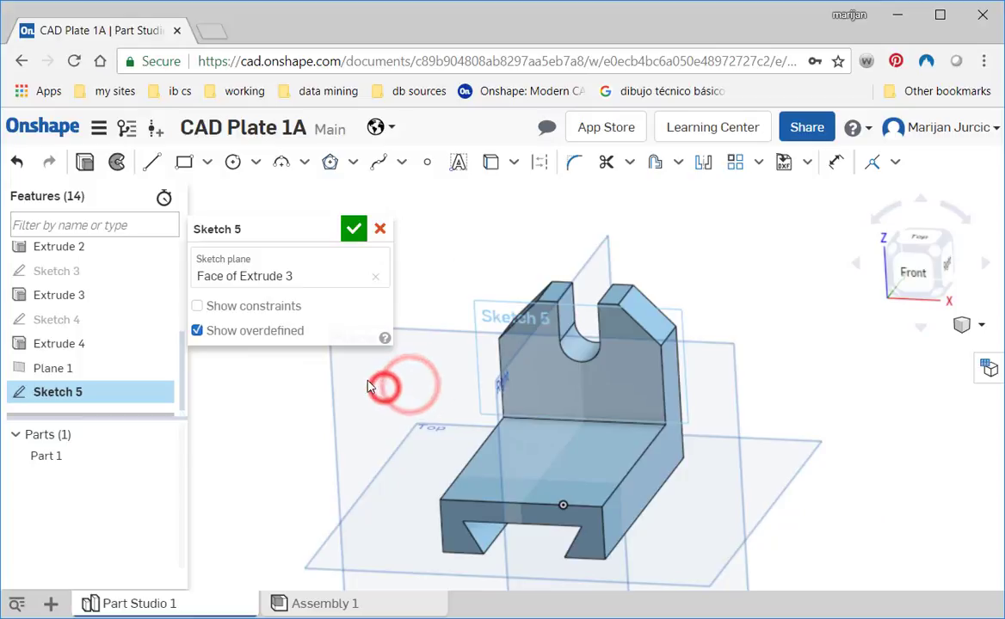
- Replace the sketch plane with Plane 1 and view the sketch from the front
click(375, 276)
click(386, 410)
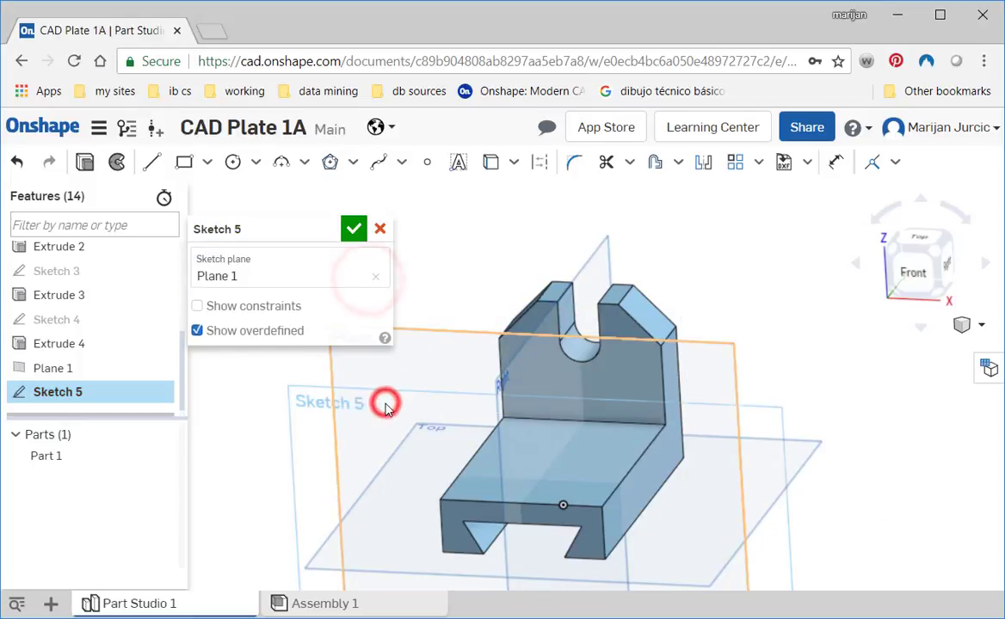
scroll(499, 477, up, 2)
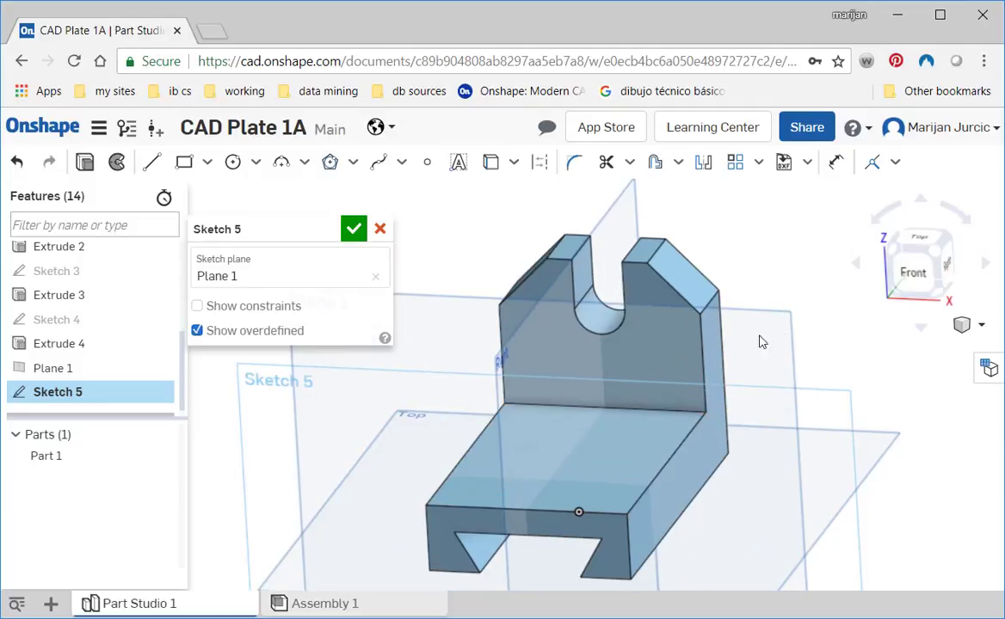
click(908, 279)
scroll(700, 322, up, 1)
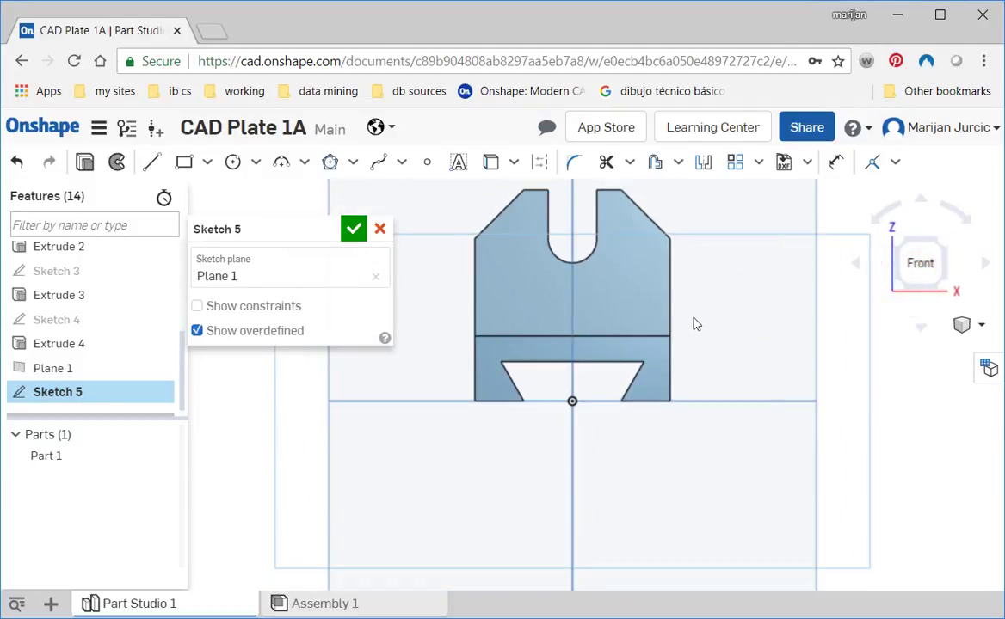
middle_drag(664, 333, 666, 419)
scroll(670, 421, up, 1)
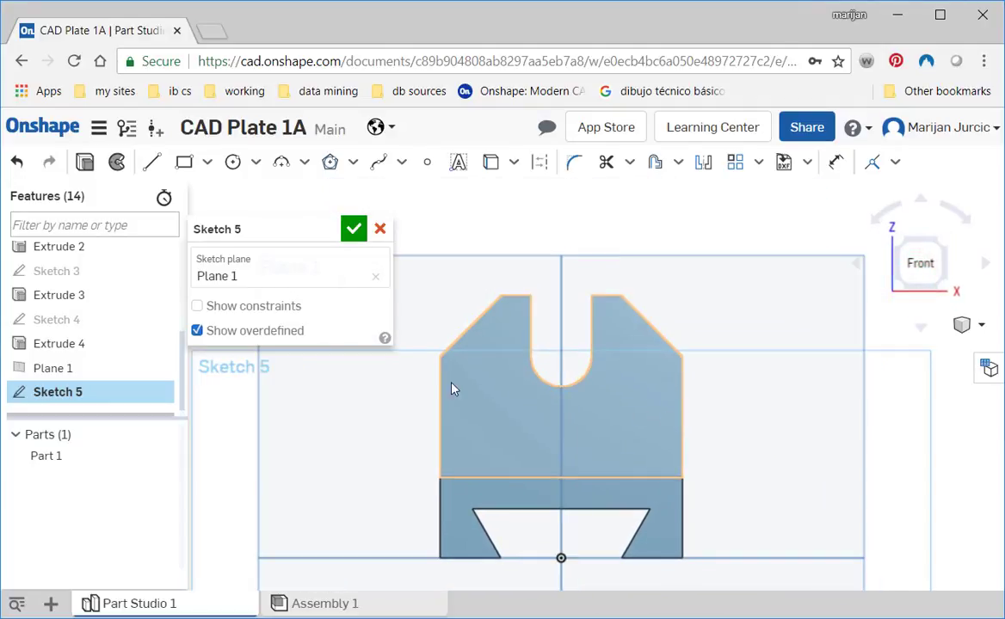
- Sketch a corner rectangle about 36 by 16 mm just above the base's upper edge, below the slot
click(183, 161)
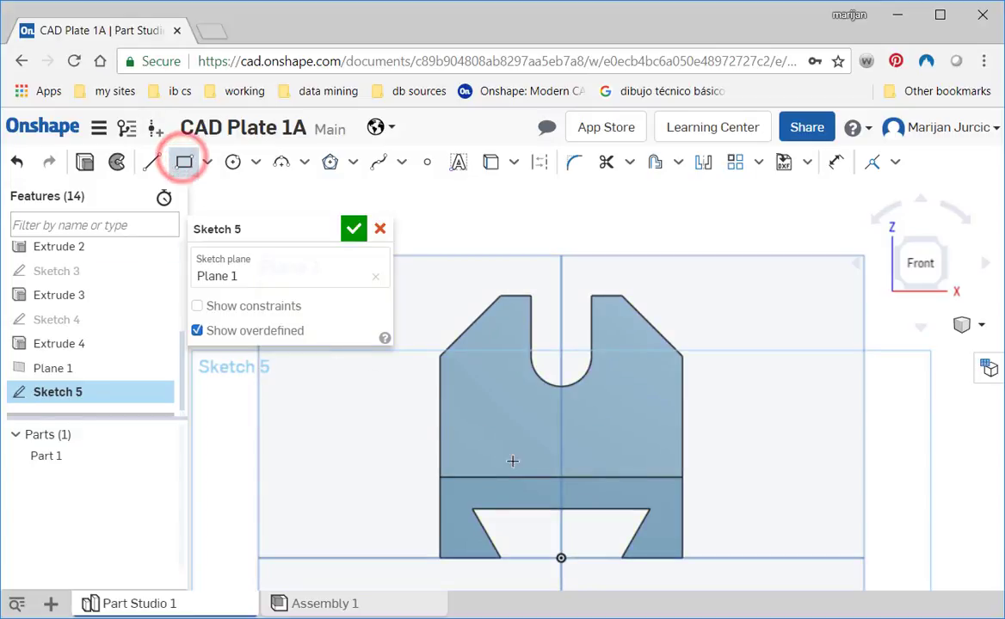
click(490, 476)
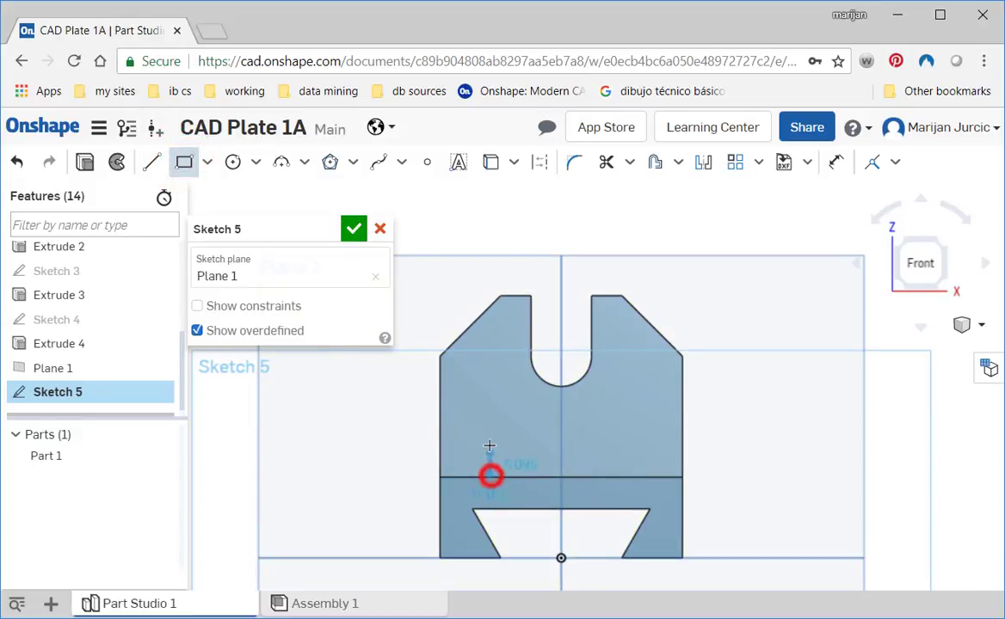
click(637, 411)
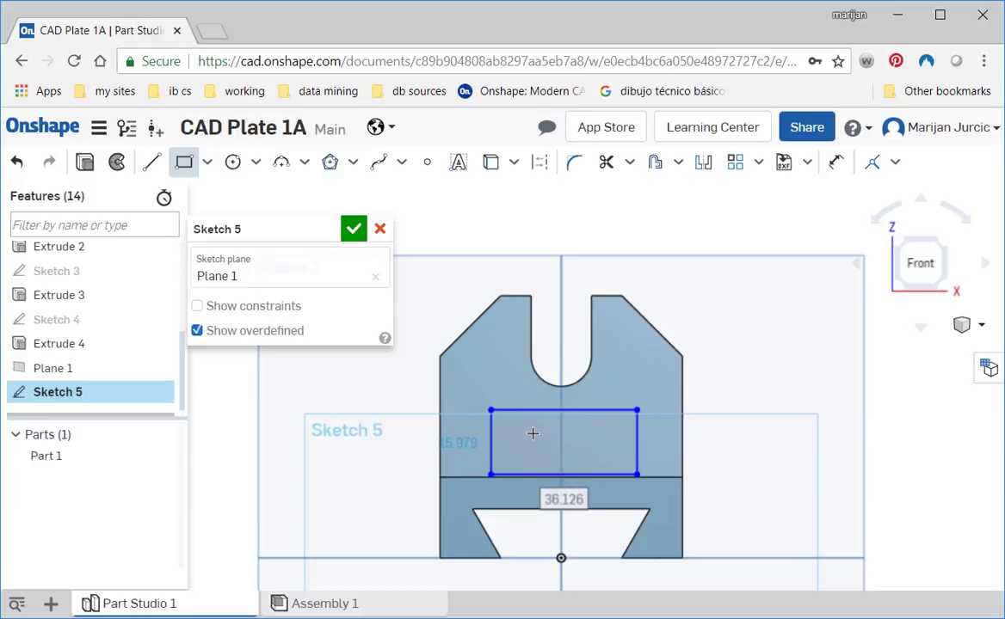
key(d)
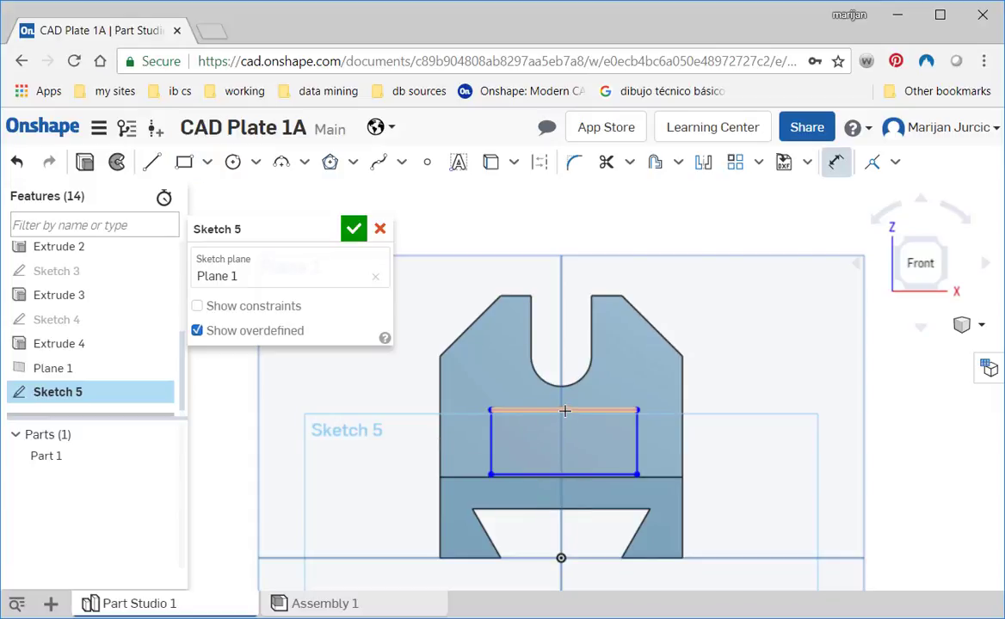
click(564, 411)
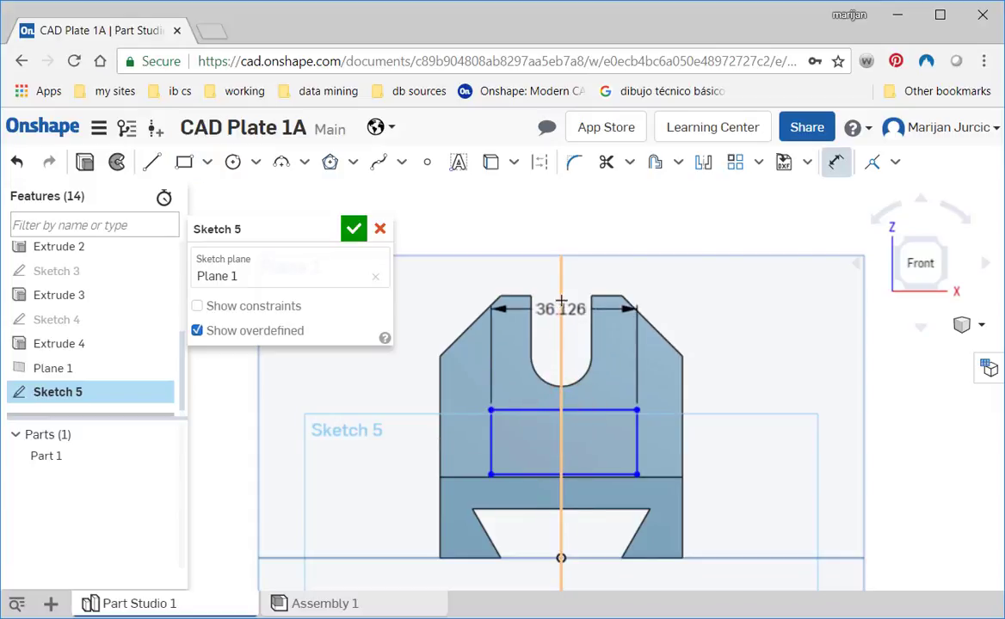
click(561, 259)
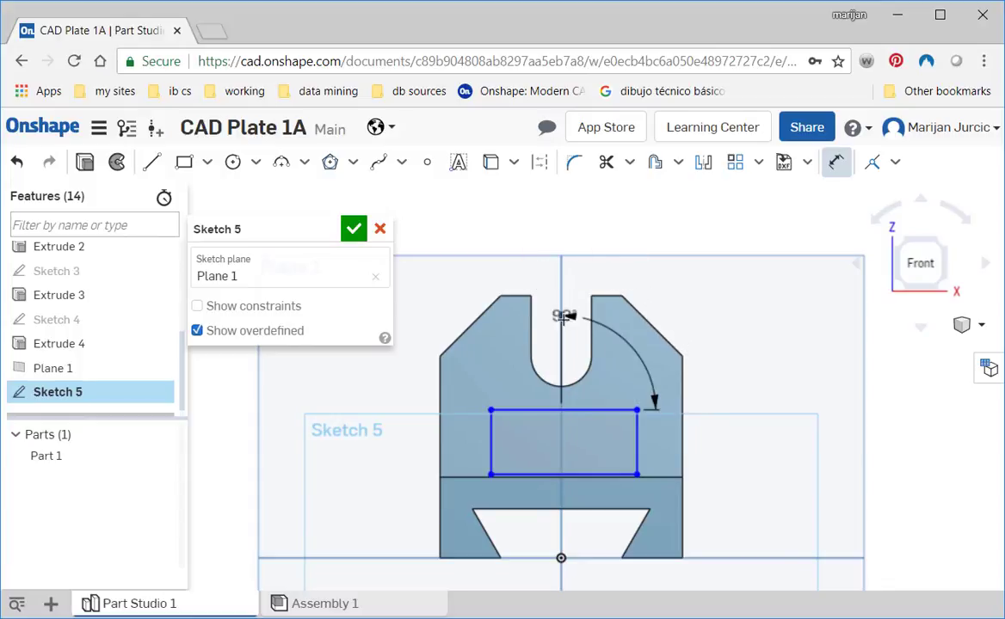
key(Escape)
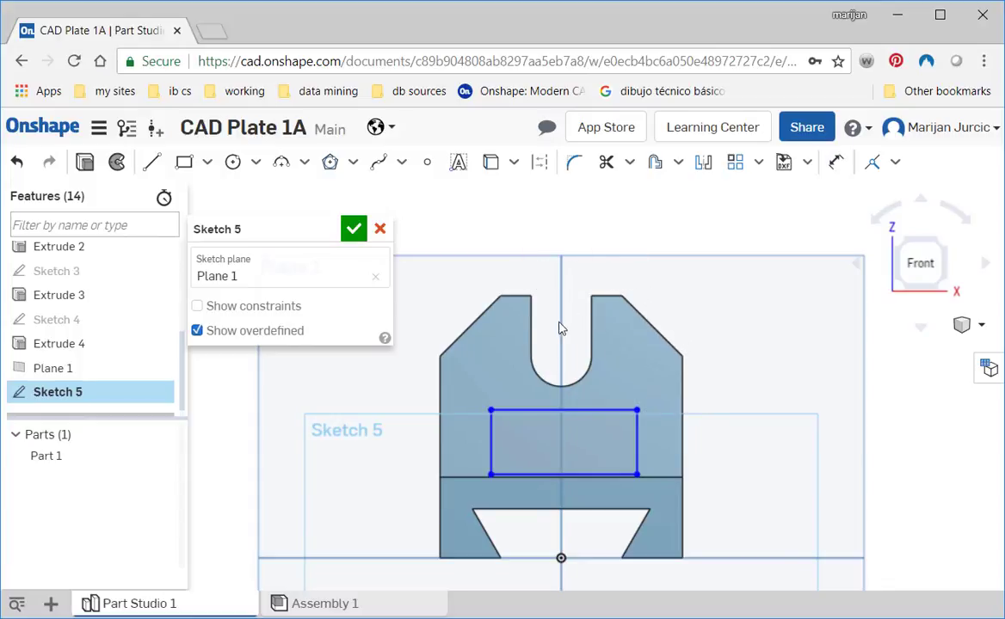
- Dimension the rectangle's upper edge to a width of 30 mm
key(d)
click(550, 410)
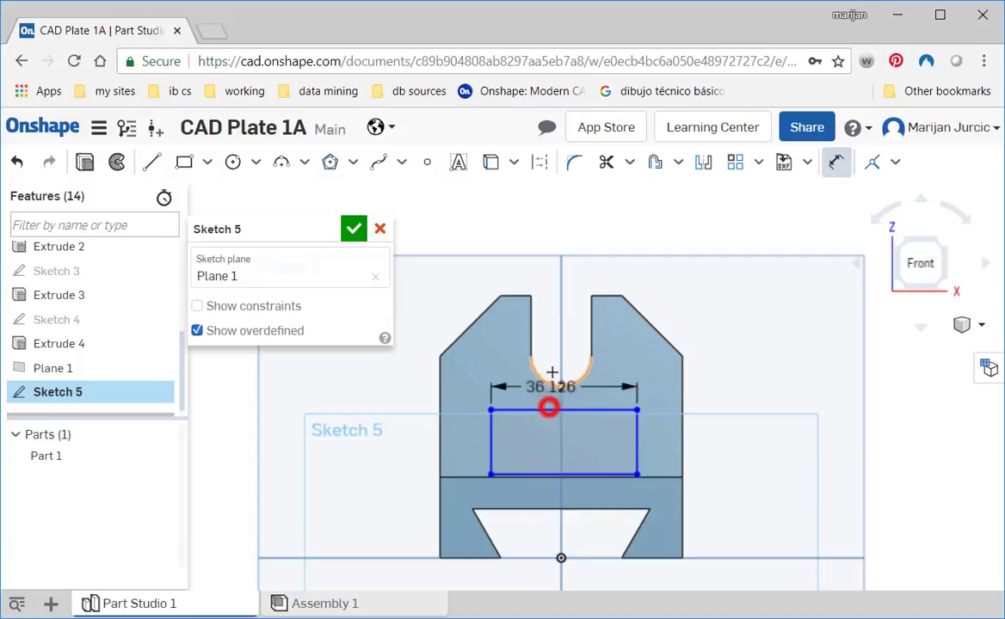
click(554, 327)
key(BackSpace)
text(30)
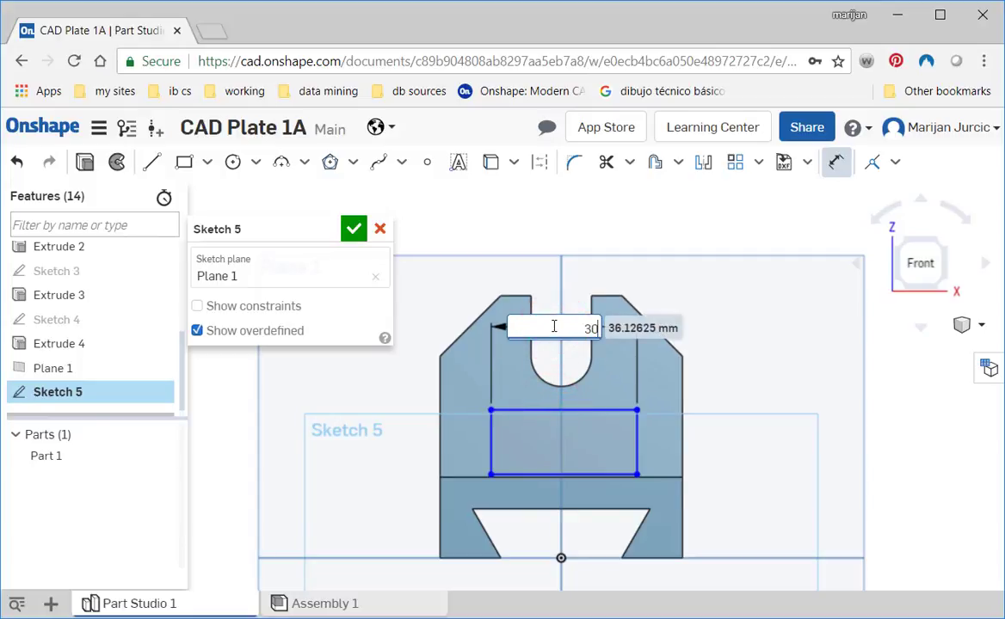
key(Return)
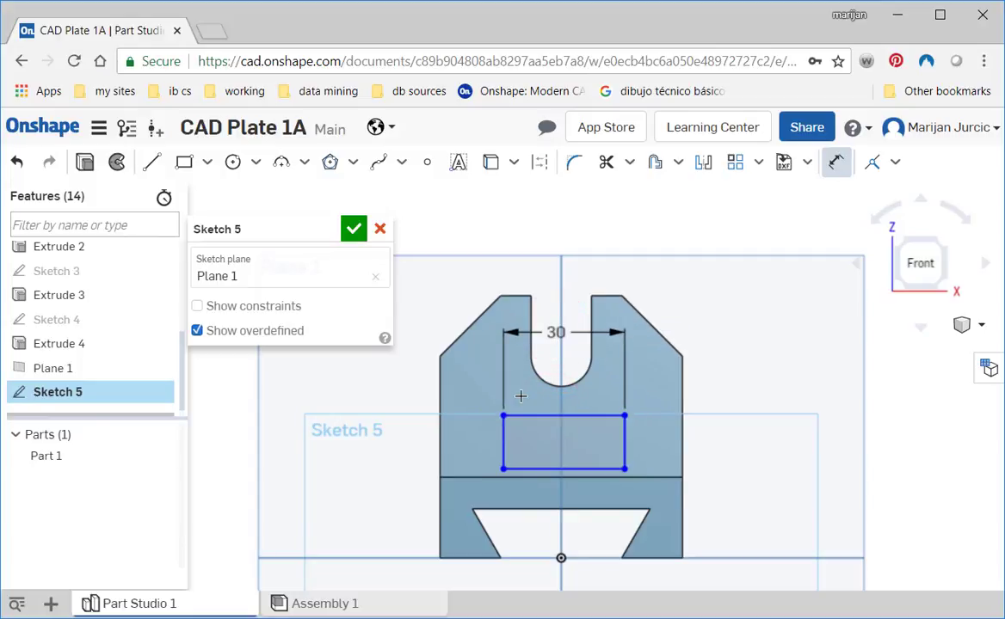
click(502, 441)
key(Escape)
key(d)
click(500, 443)
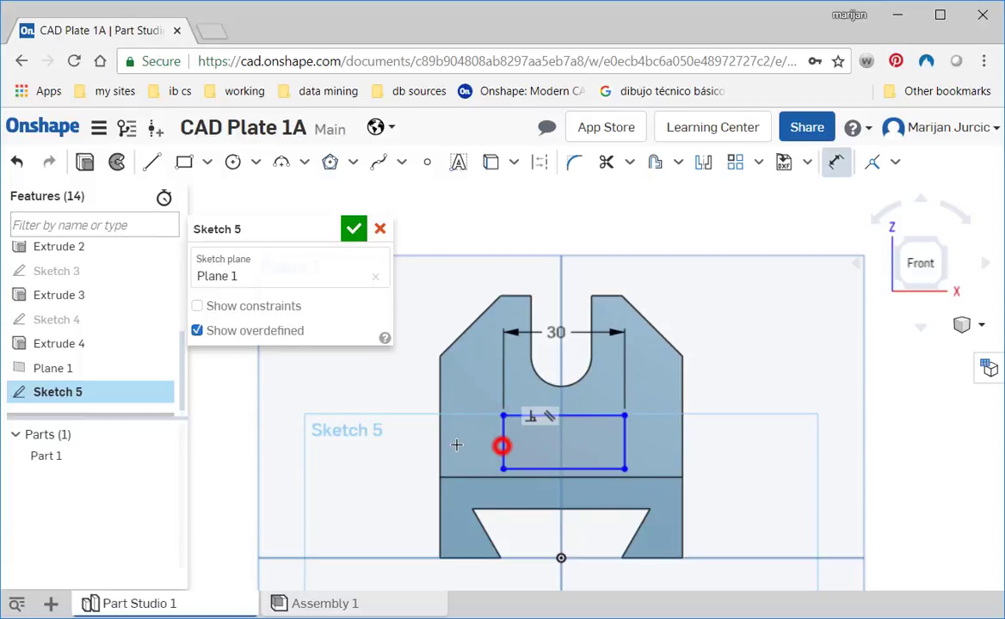
click(500, 441)
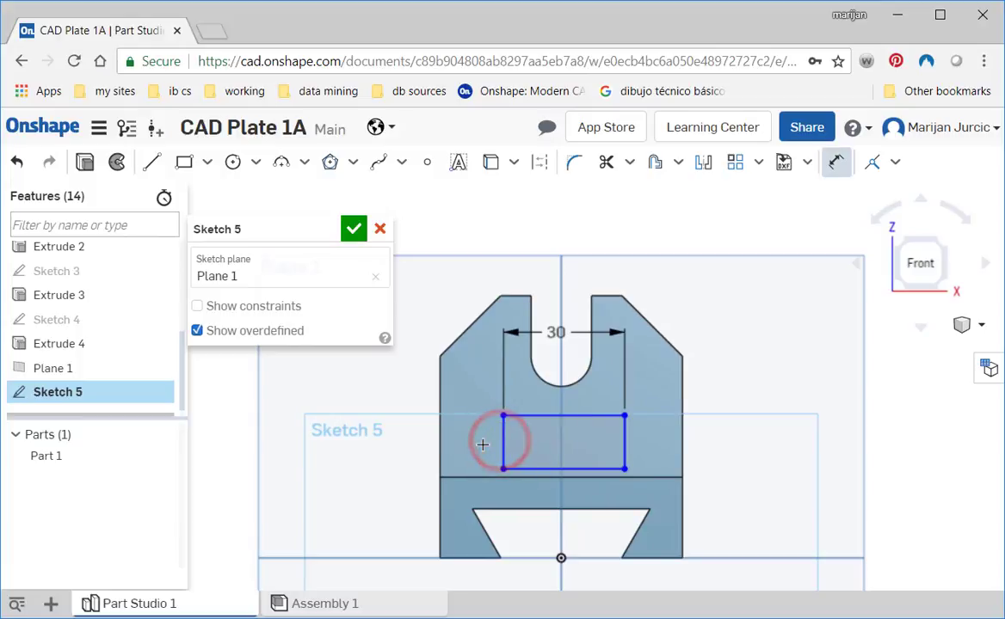
key(Escape)
key(d)
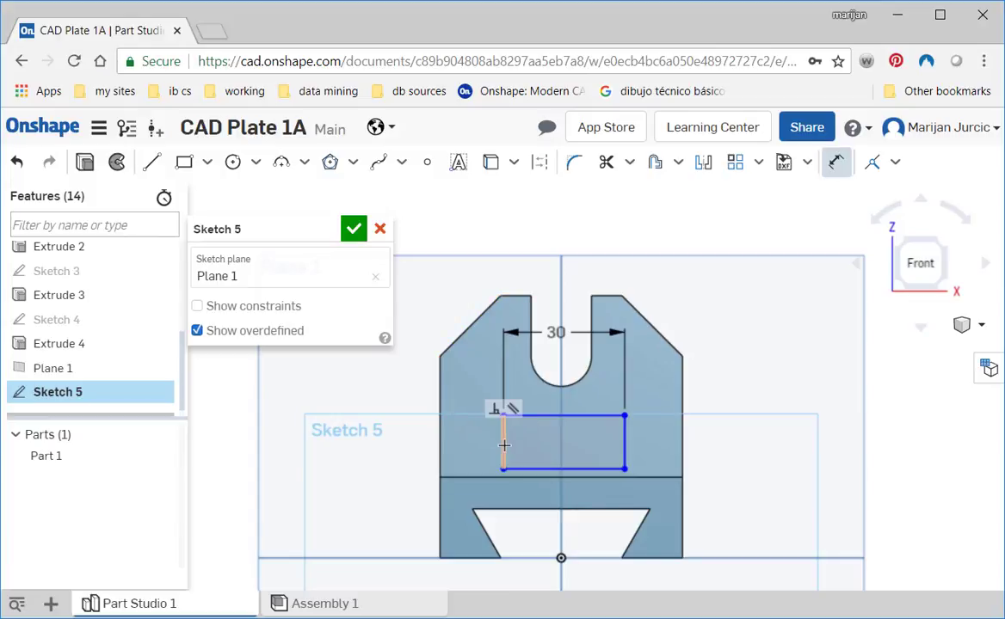
click(505, 444)
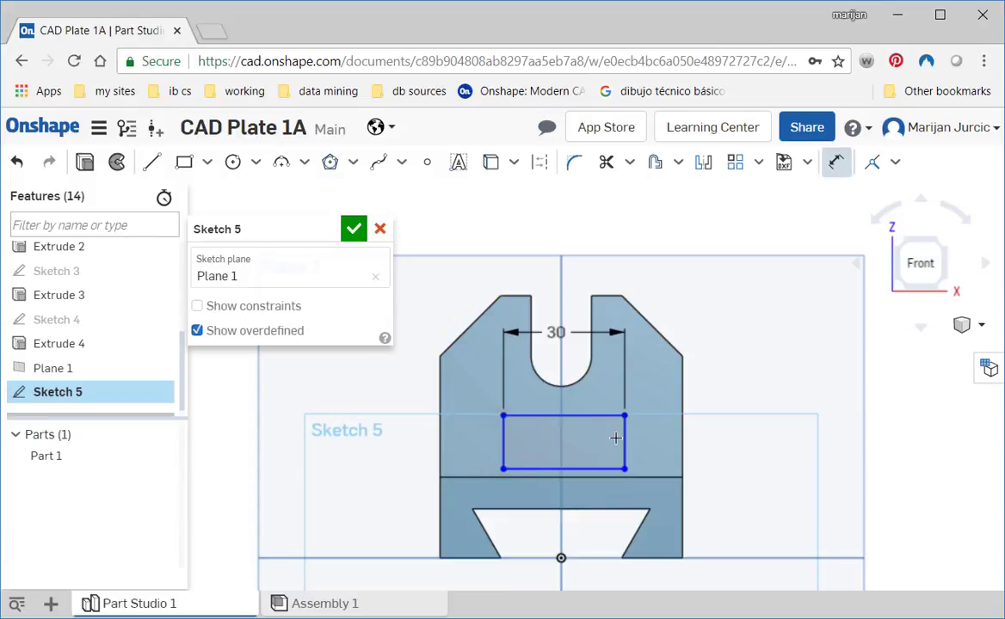
scroll(624, 444, up, 3)
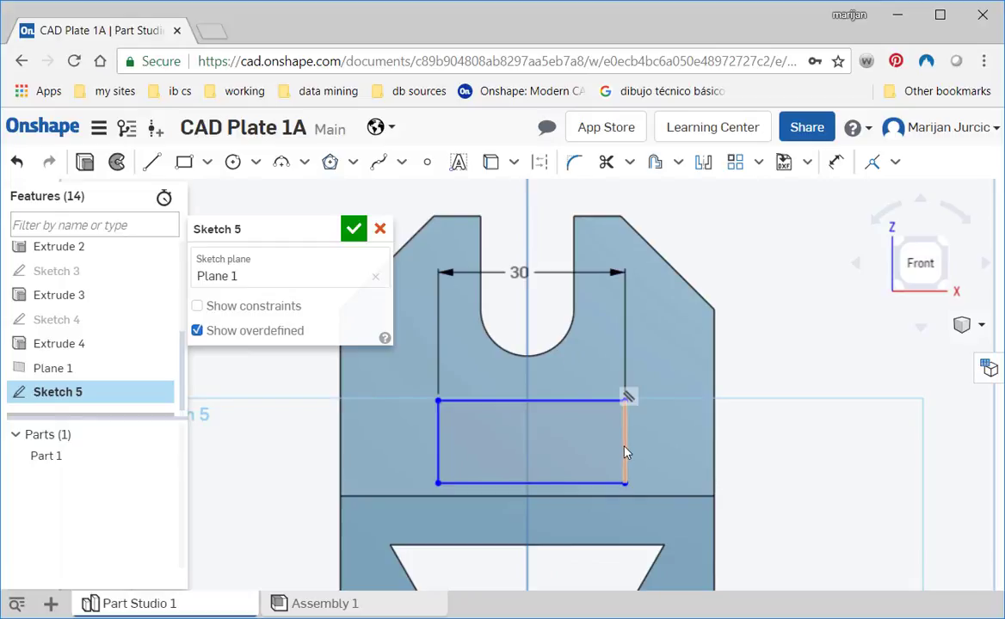
key(d)
click(626, 445)
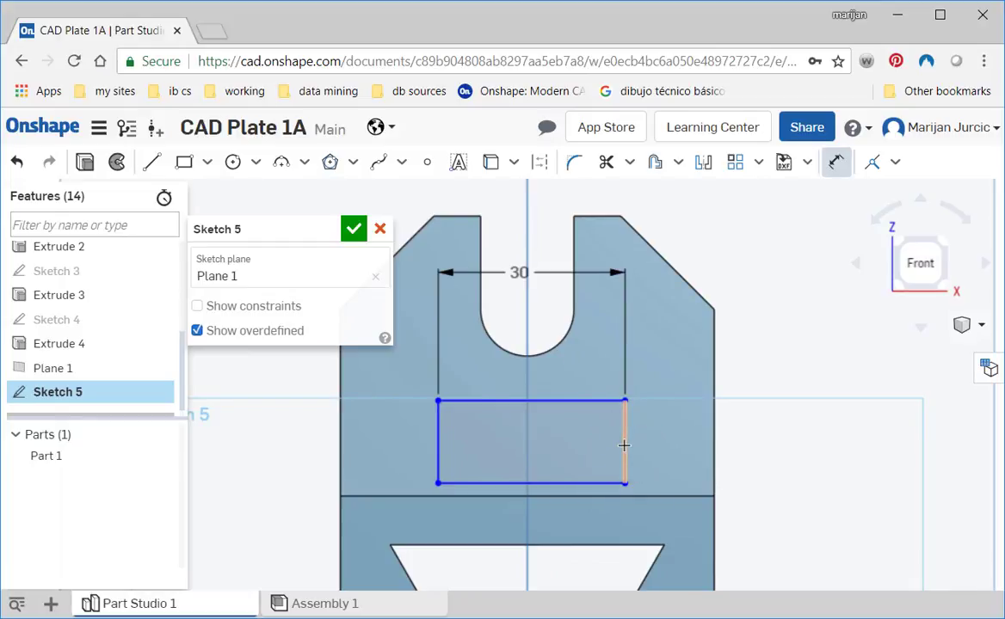
key(Escape)
drag(625, 447, 676, 448)
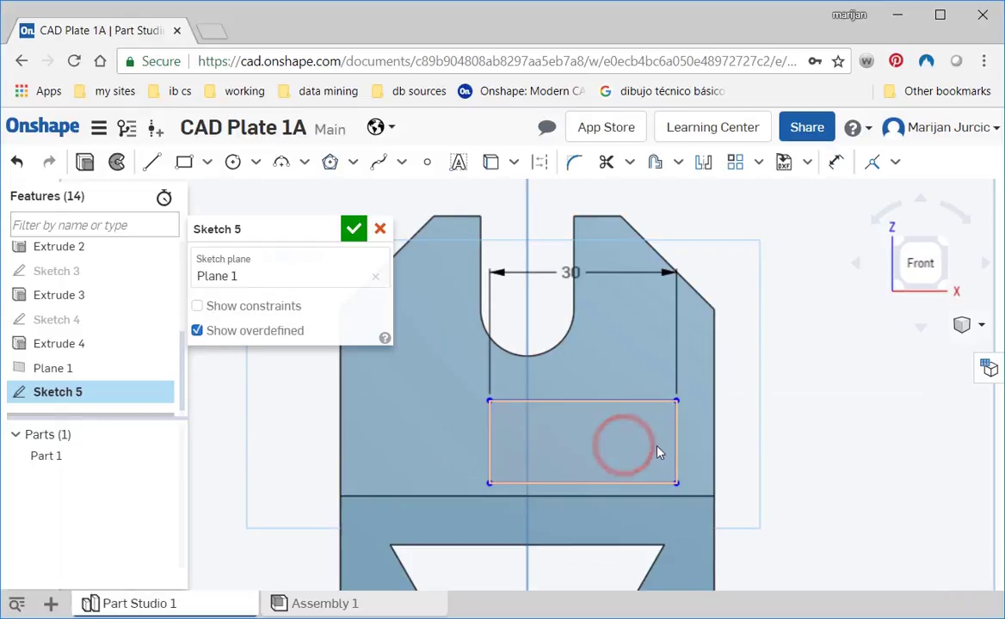
key(ctrl+z)
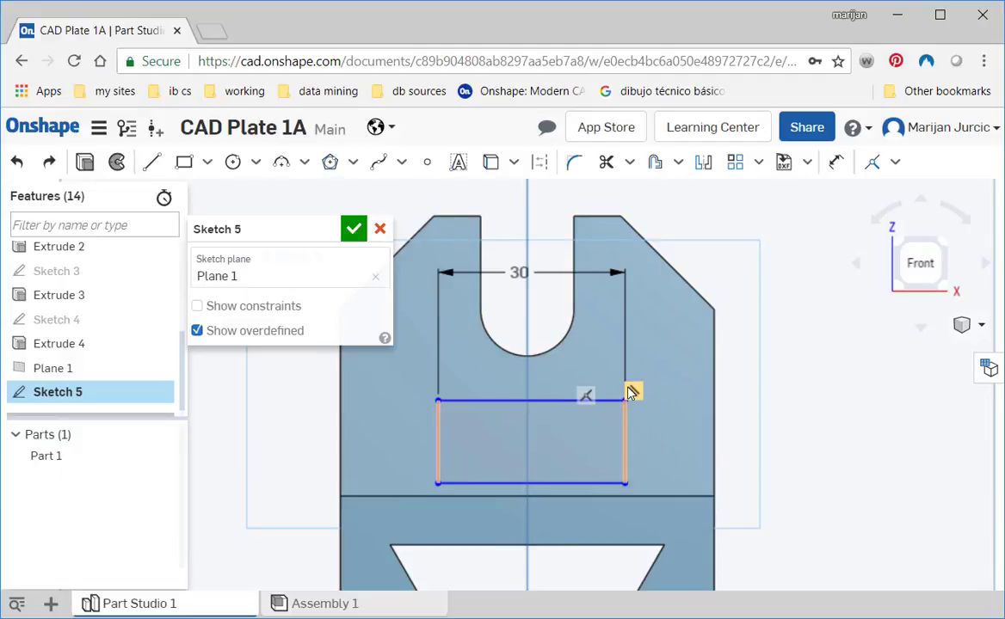
- Dimension the rectangle's left edge to a height of 30 mm
key(d)
click(626, 458)
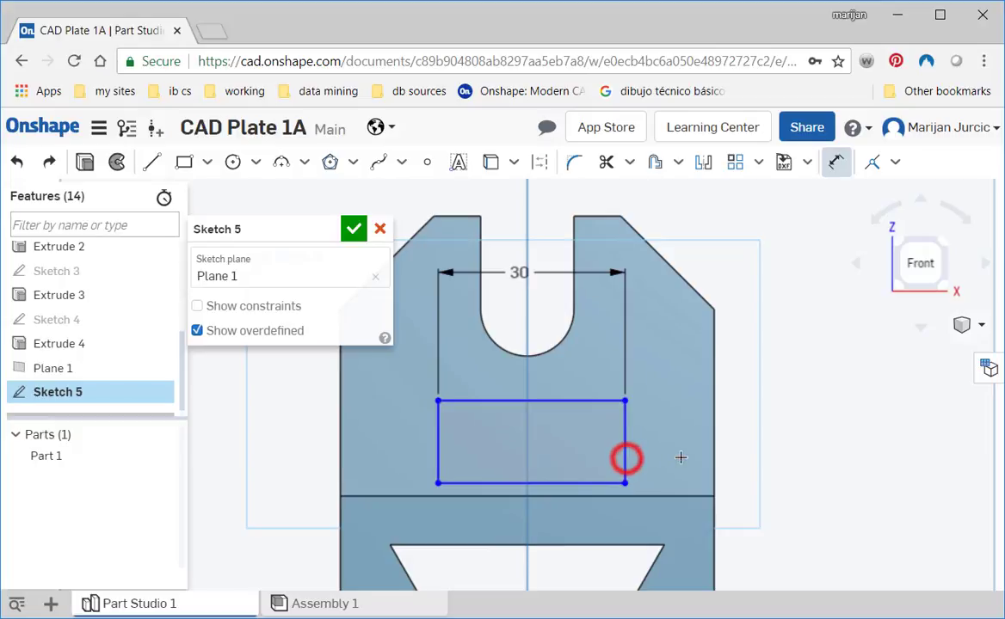
click(624, 432)
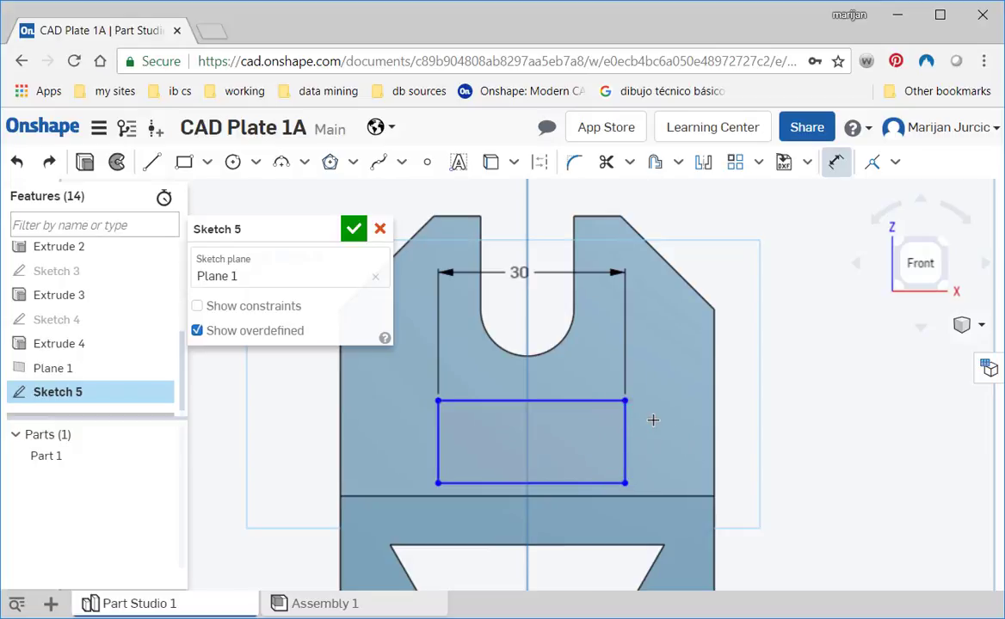
click(438, 458)
click(395, 444)
text(3)
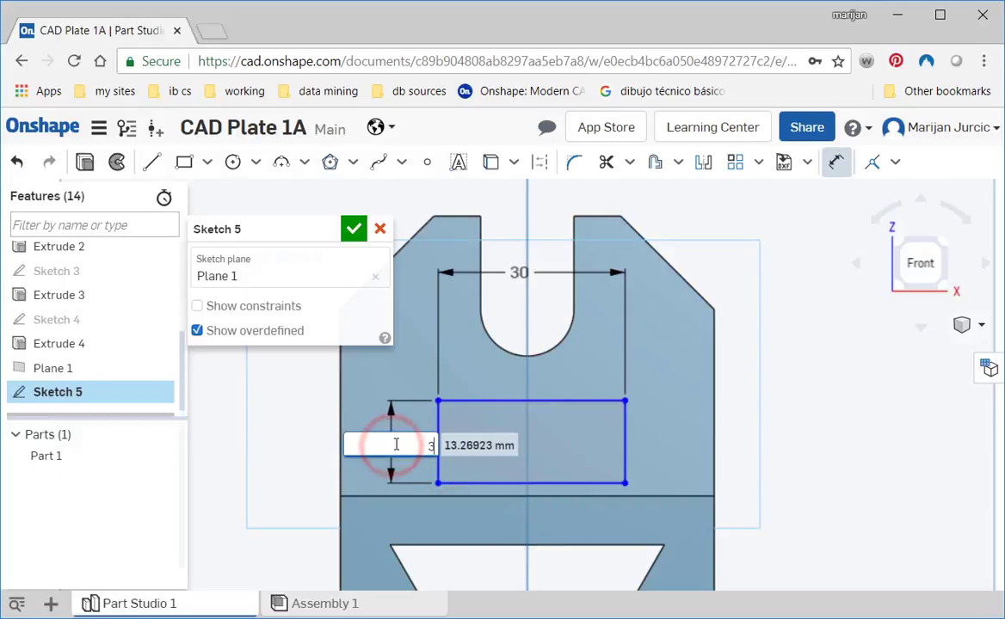
text(0)
key(Return)
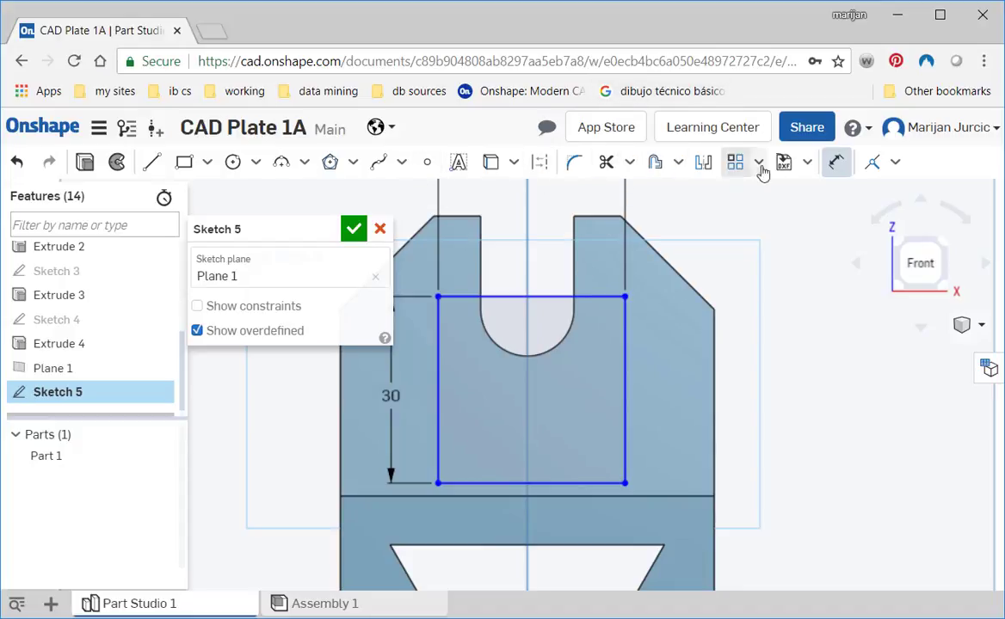
- Make the rectangle's lower right corner coincident with the base's upper edge
click(870, 170)
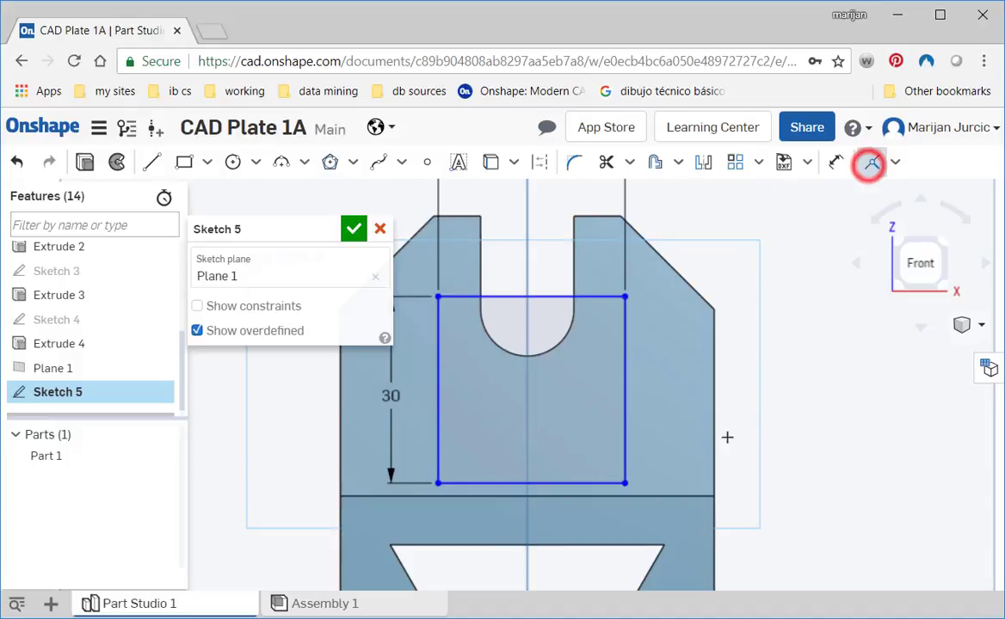
click(625, 480)
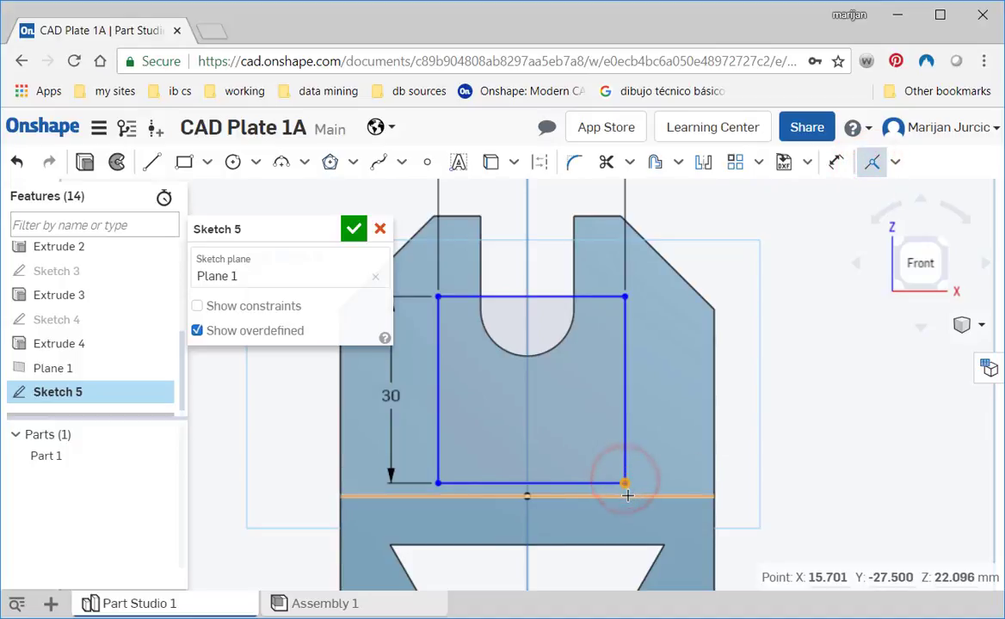
click(625, 495)
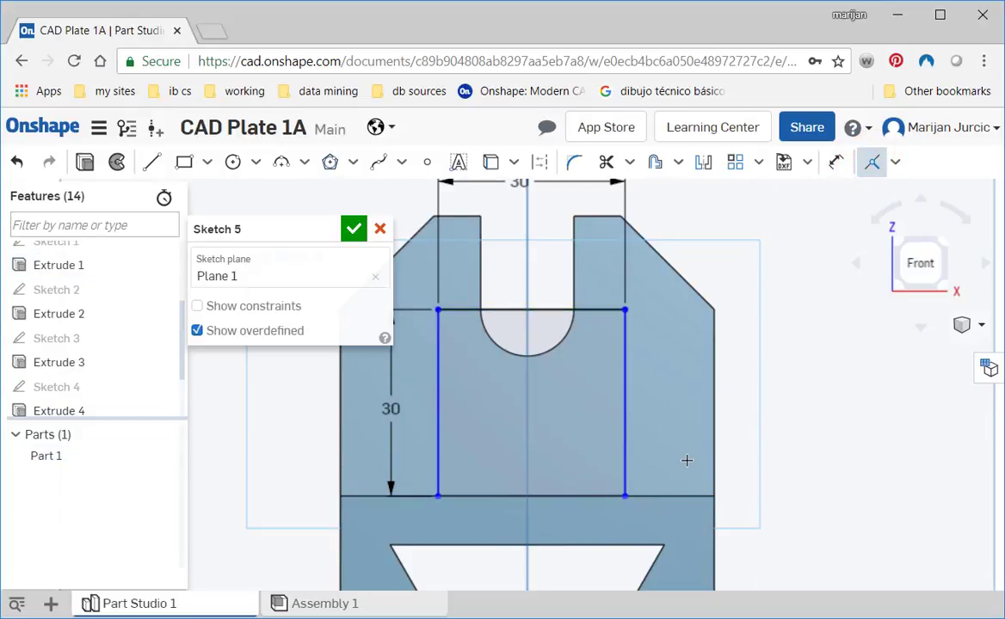
- Check the lug's fillet in the reference drawing 3d block 1.jpg, and try a tangent arc from the rectangle's right side to the base's upper edge
key(alt+Tab)
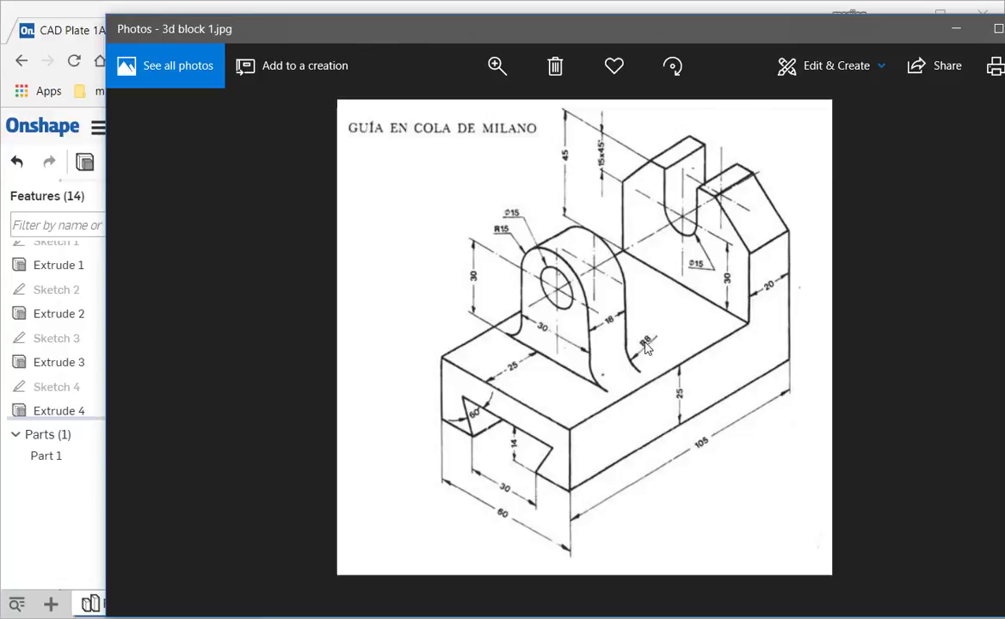
key(alt+Tab)
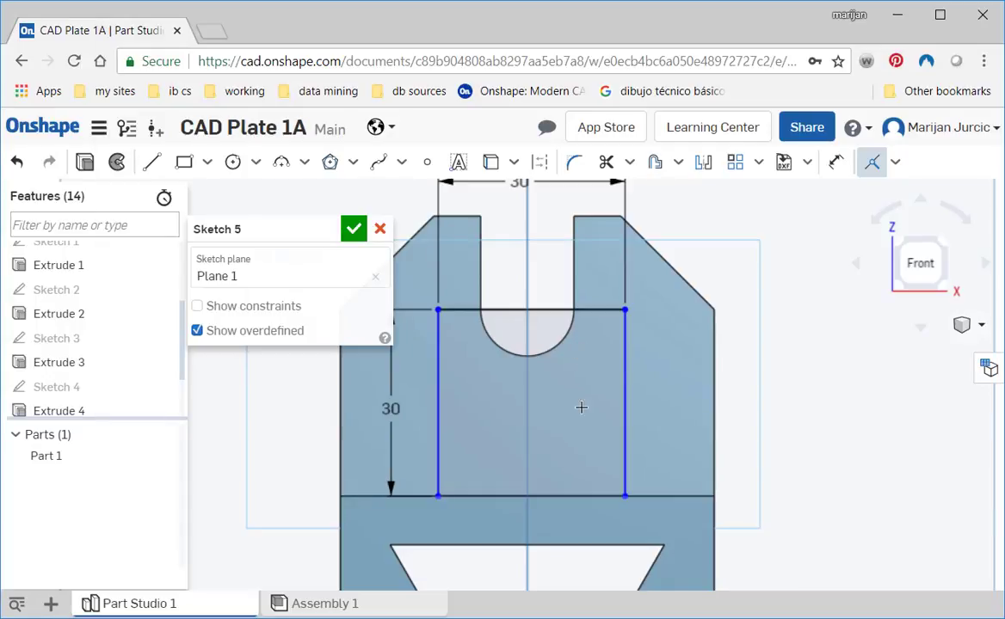
click(304, 162)
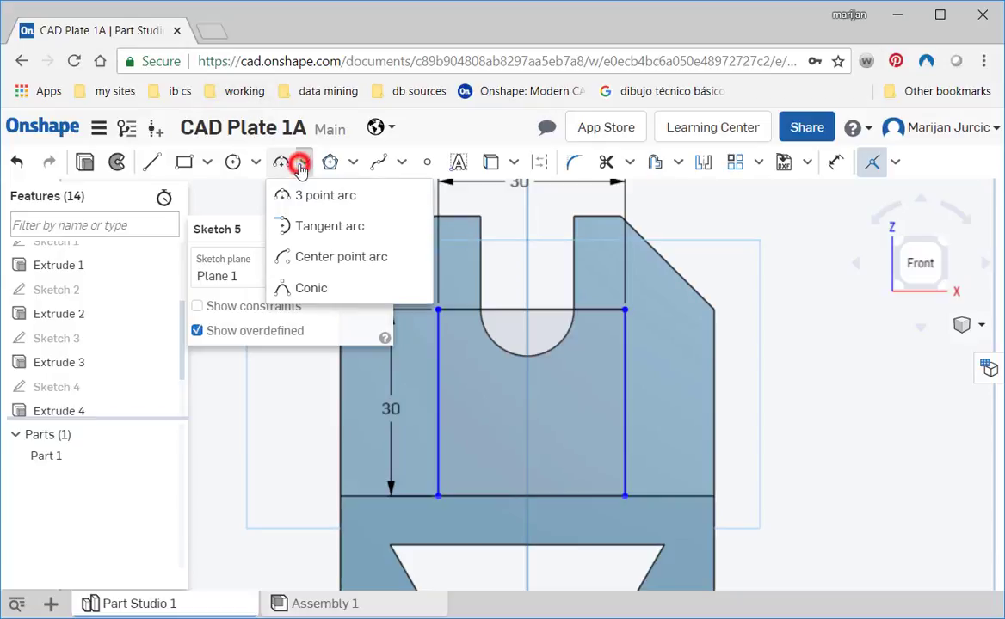
click(310, 227)
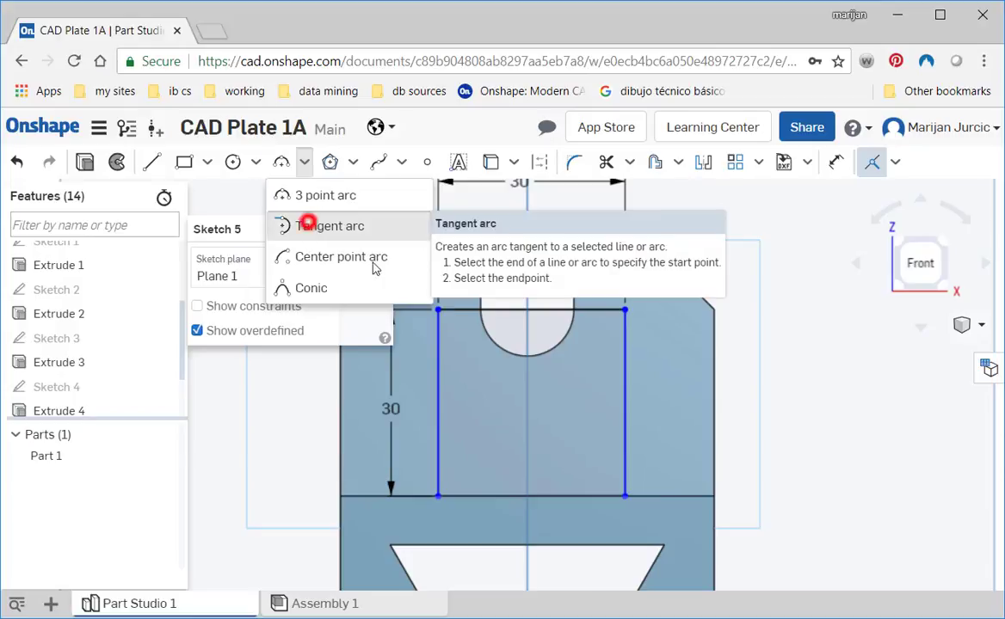
click(622, 417)
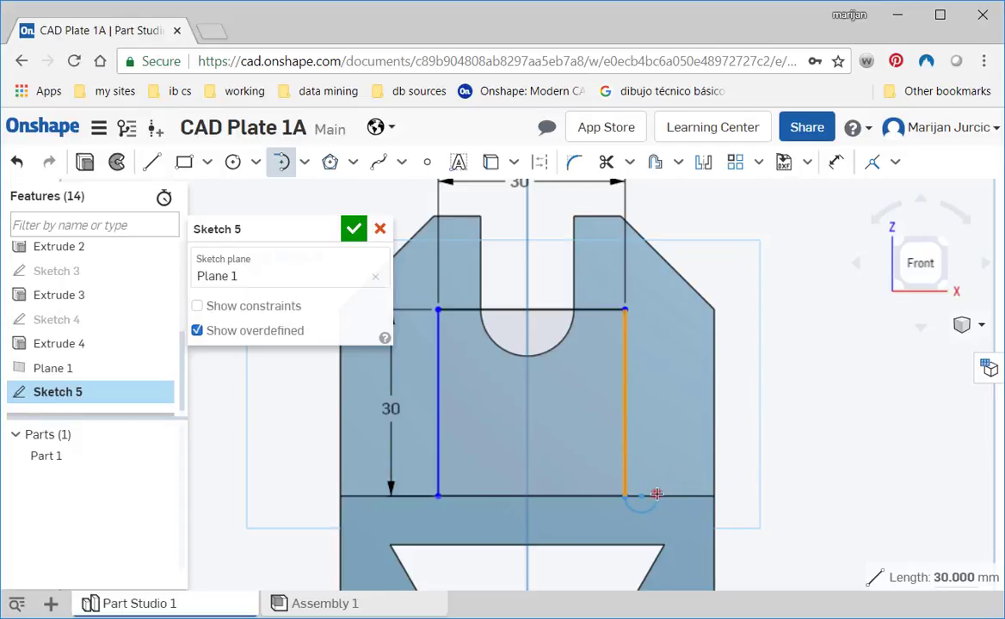
click(656, 494)
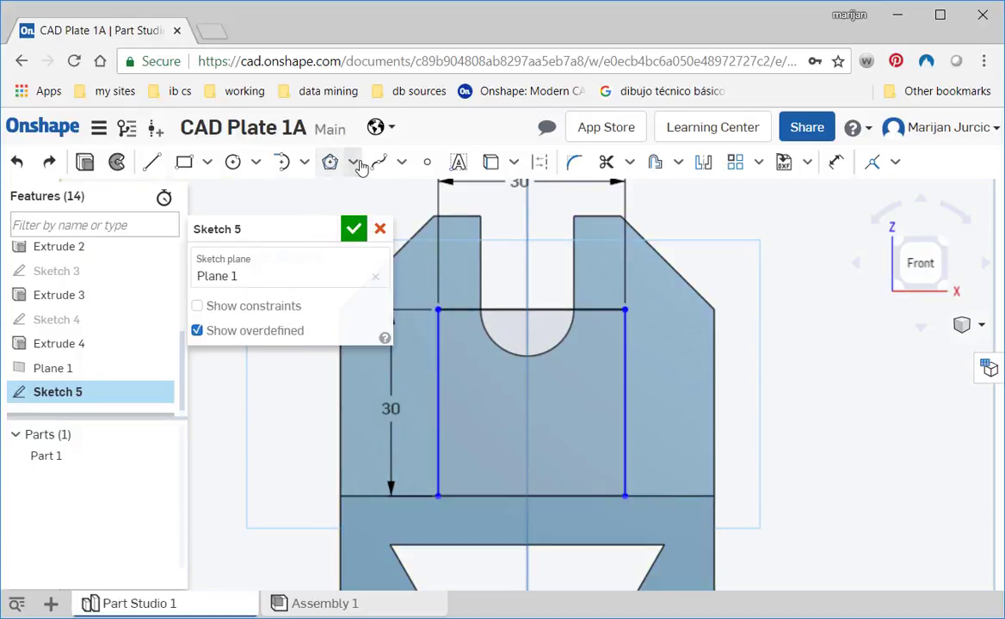
click(286, 163)
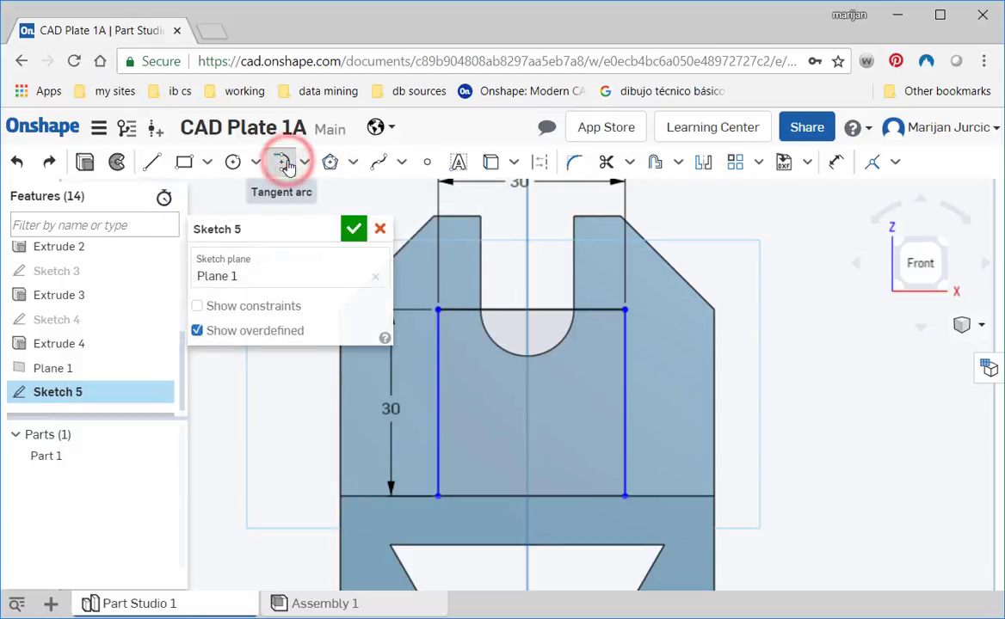
- Draw a 3 point arc of about 16 mm radius from the rectangle's right side to the base's upper edge, curving inward toward the corner
click(302, 163)
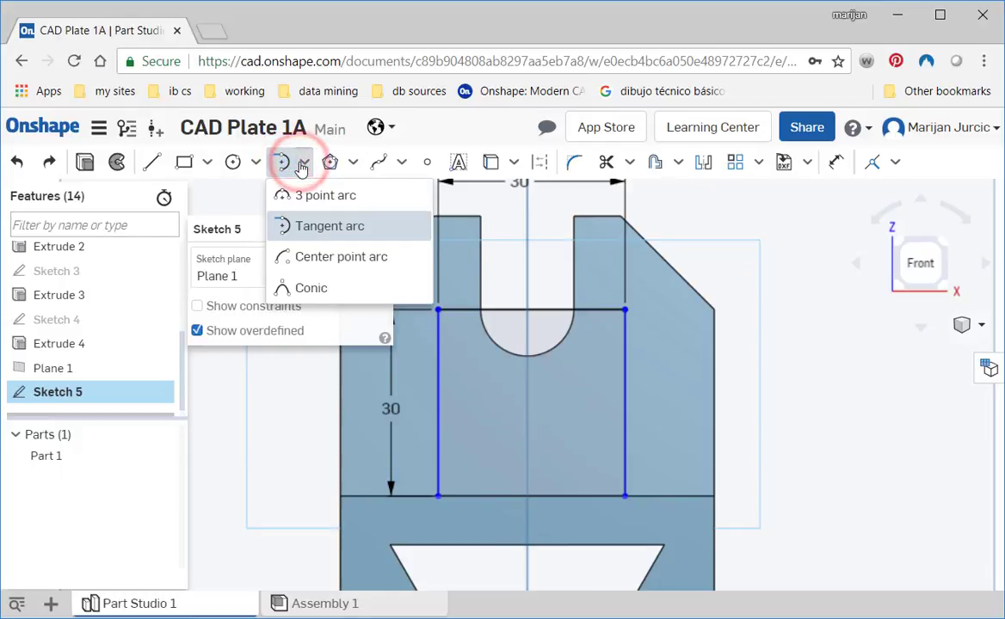
click(309, 196)
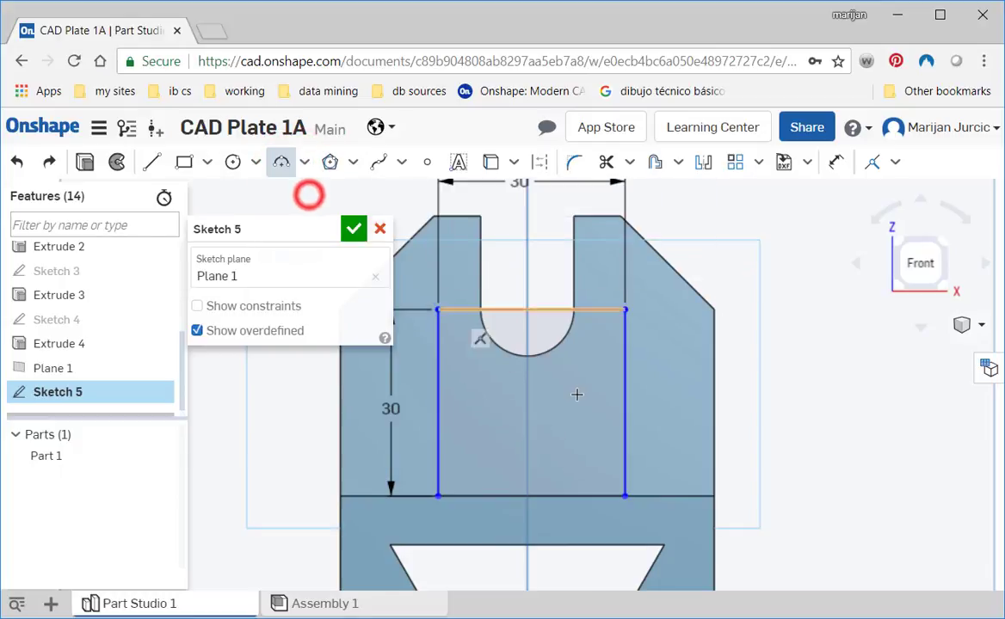
click(624, 413)
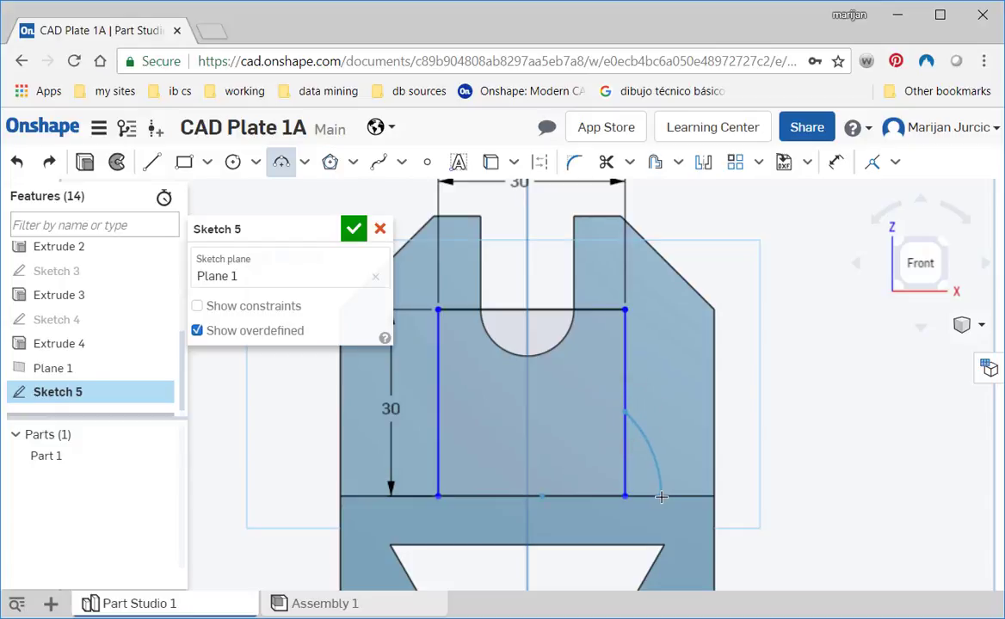
click(662, 497)
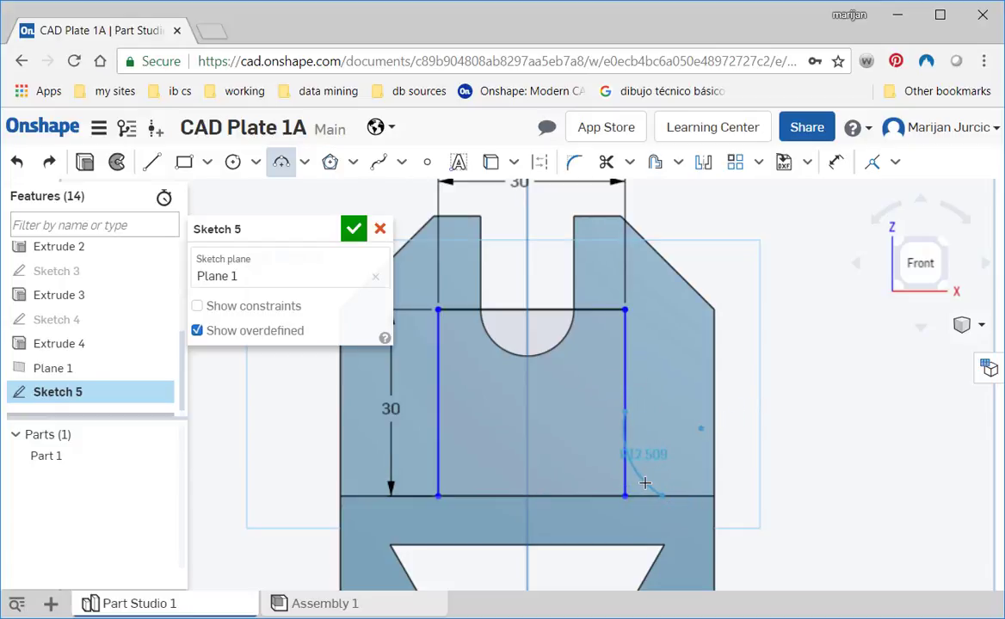
click(648, 483)
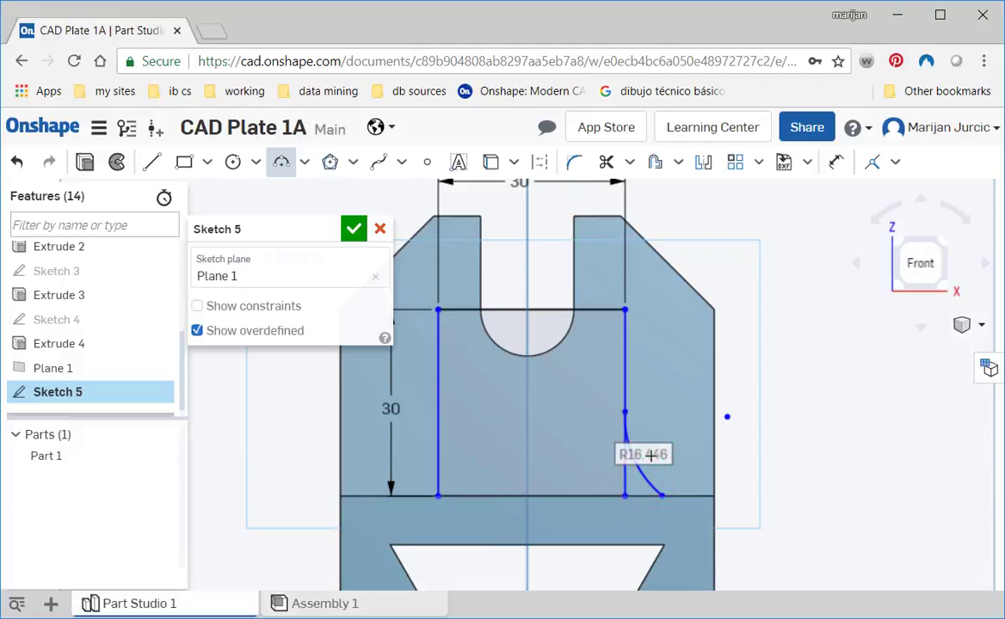
- Dimension the arc's radius to 8 mm and move the radius label clear of the arc
key(d)
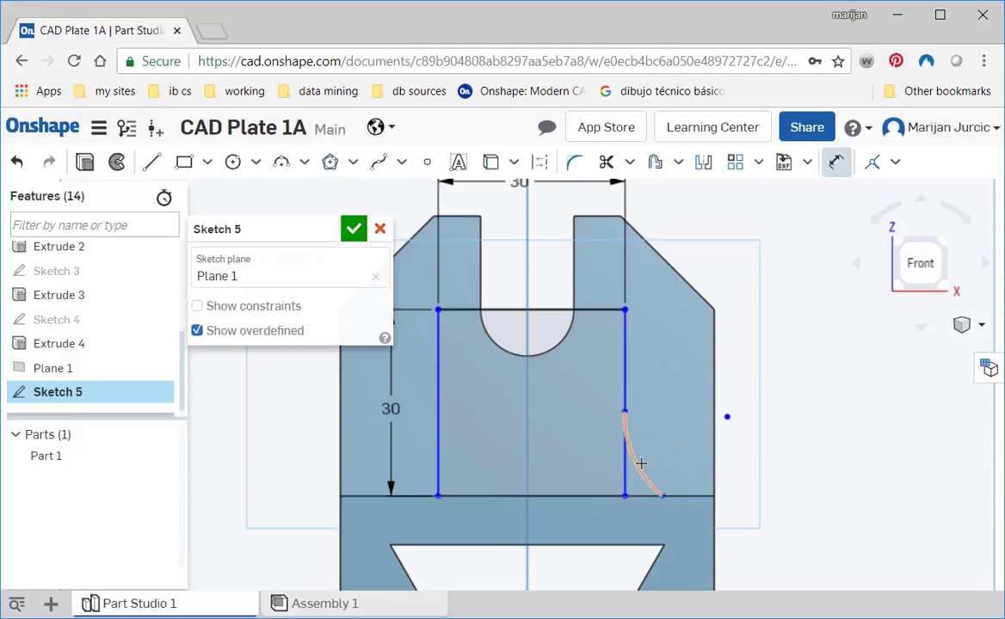
click(640, 462)
click(657, 456)
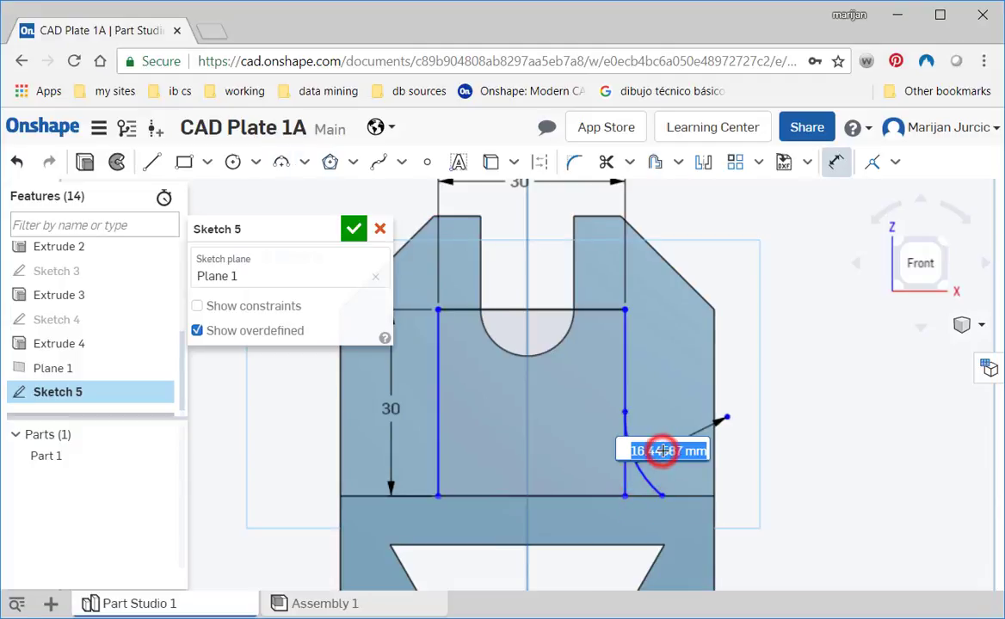
text(8)
key(Return)
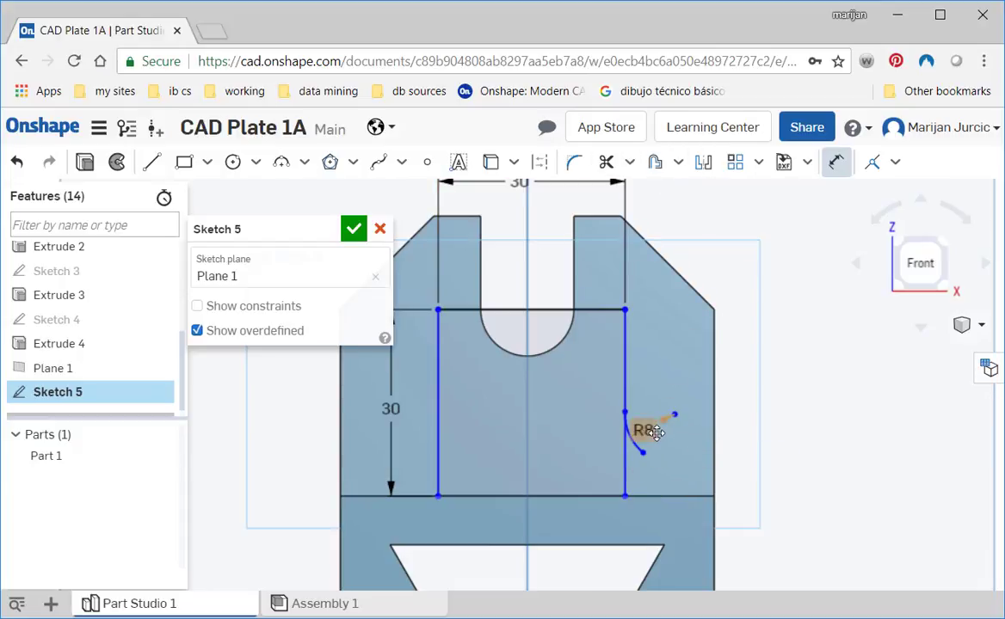
key(Escape)
drag(673, 421, 705, 401)
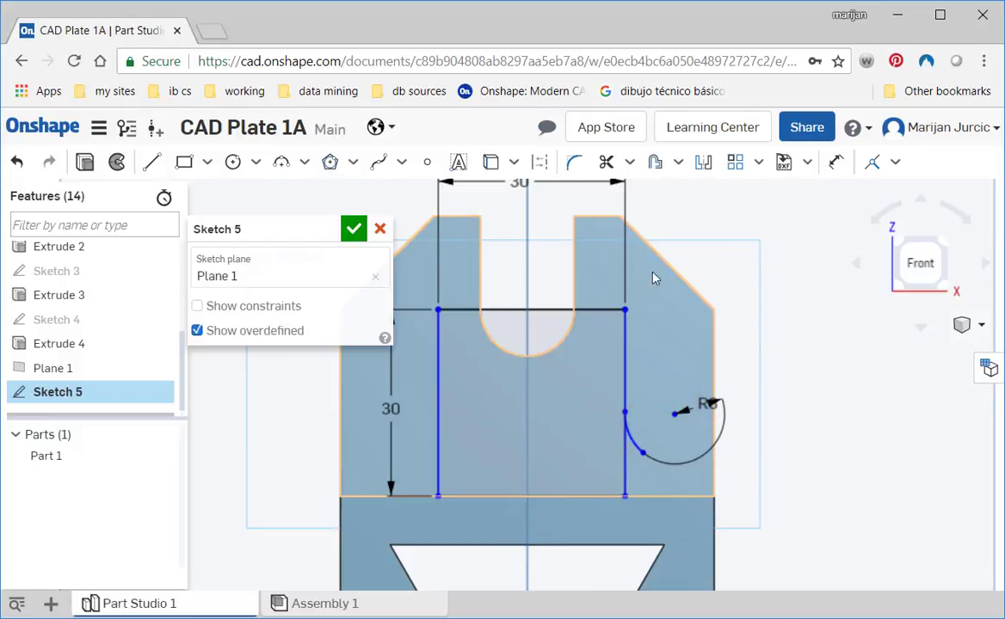
- Make the arc's lower endpoint coincident with the base's upper edge and reposition the radius label above the arc
click(872, 162)
click(643, 454)
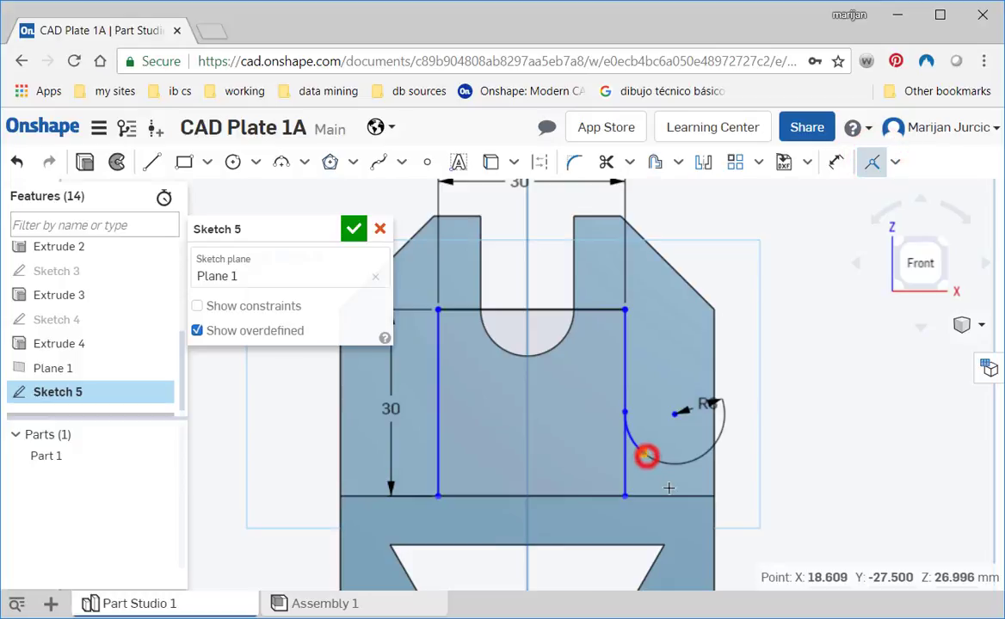
click(669, 494)
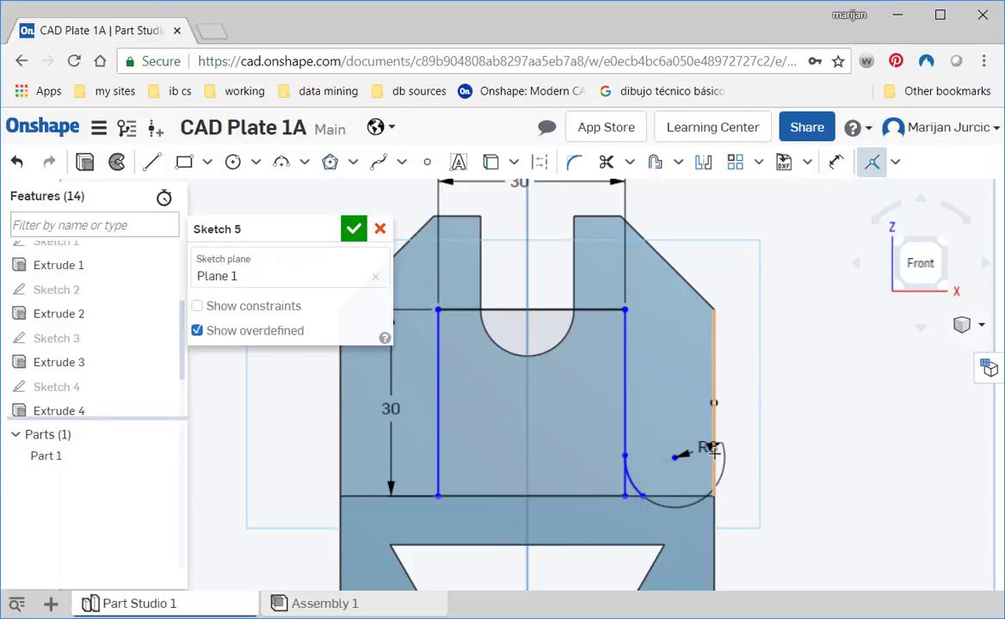
key(Escape)
mouse_move(714, 444)
mouse_down()
mouse_move(701, 417)
mouse_move(704, 426)
mouse_up()
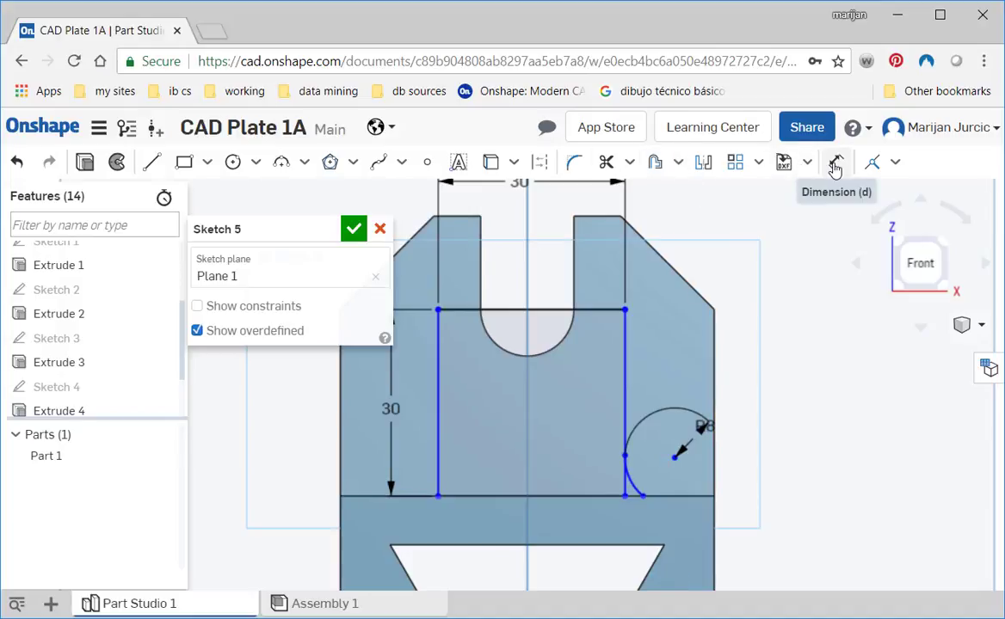
- Make the R8 arc tangent to the rectangle's right side and to the base's upper edge
click(895, 162)
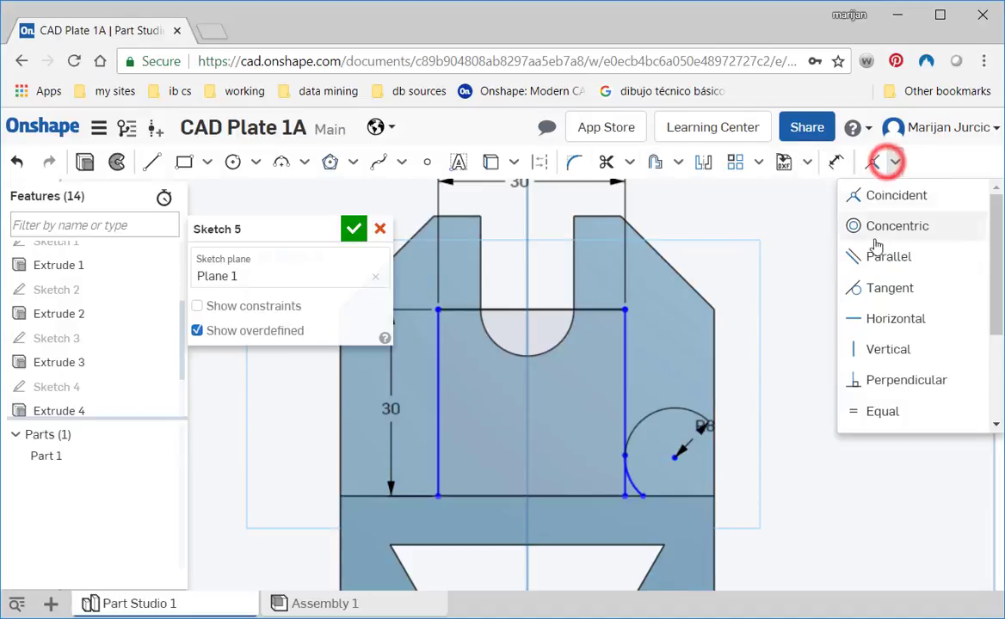
click(873, 287)
click(624, 424)
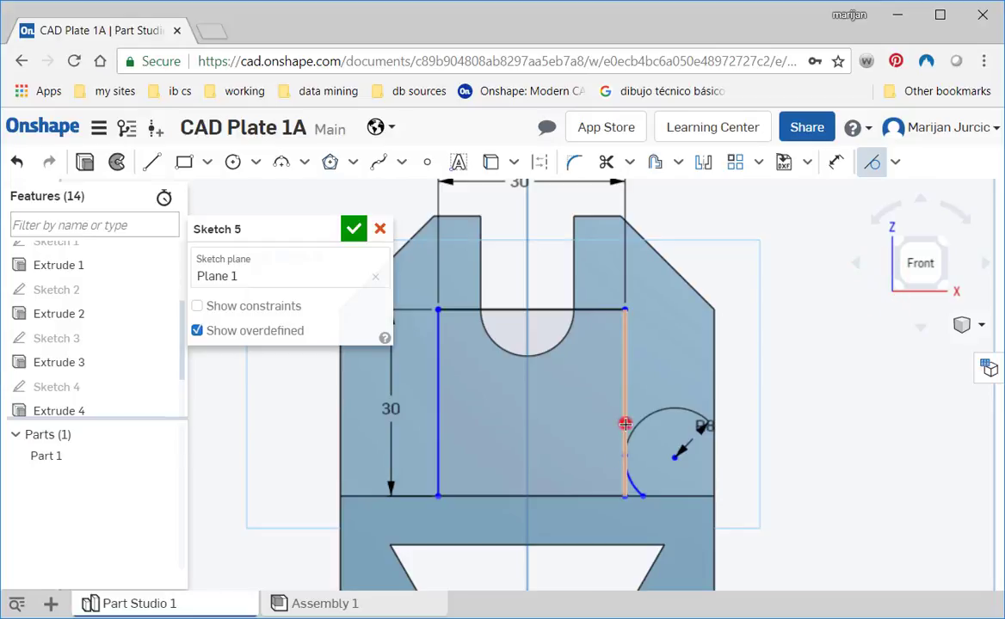
click(626, 479)
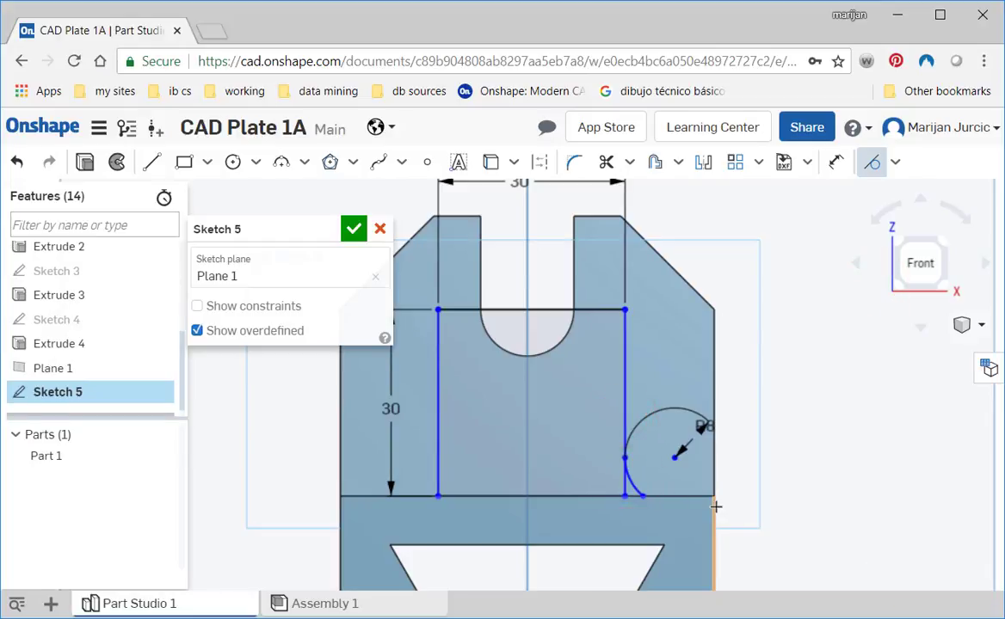
click(645, 496)
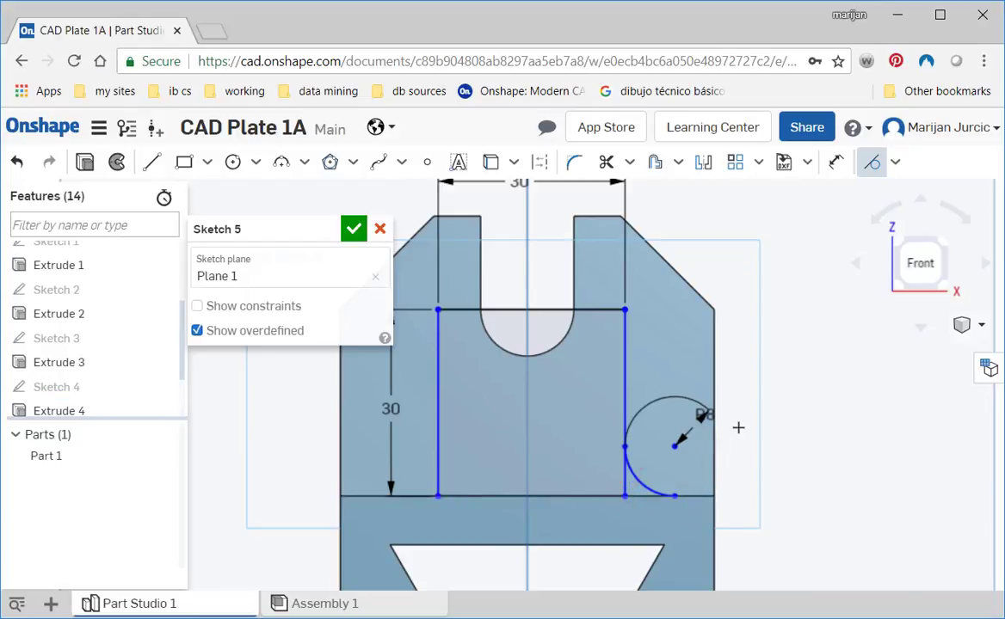
- Mirror the R8 arc about the Right plane's vertical line to the opposite side of the lug's rectangle
key(f)
scroll(732, 431, up, 5)
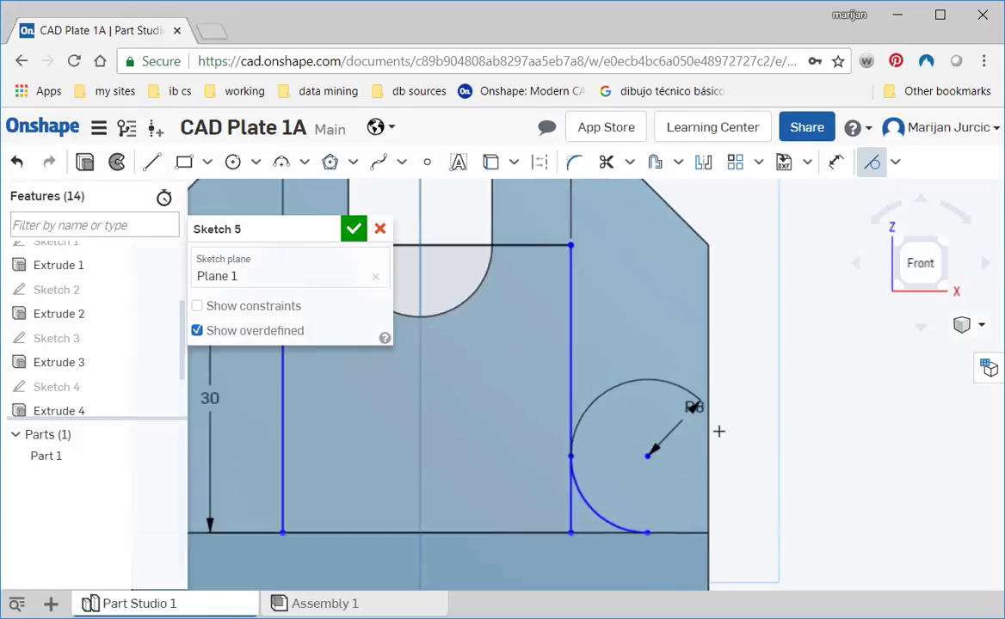
scroll(714, 430, down, 3)
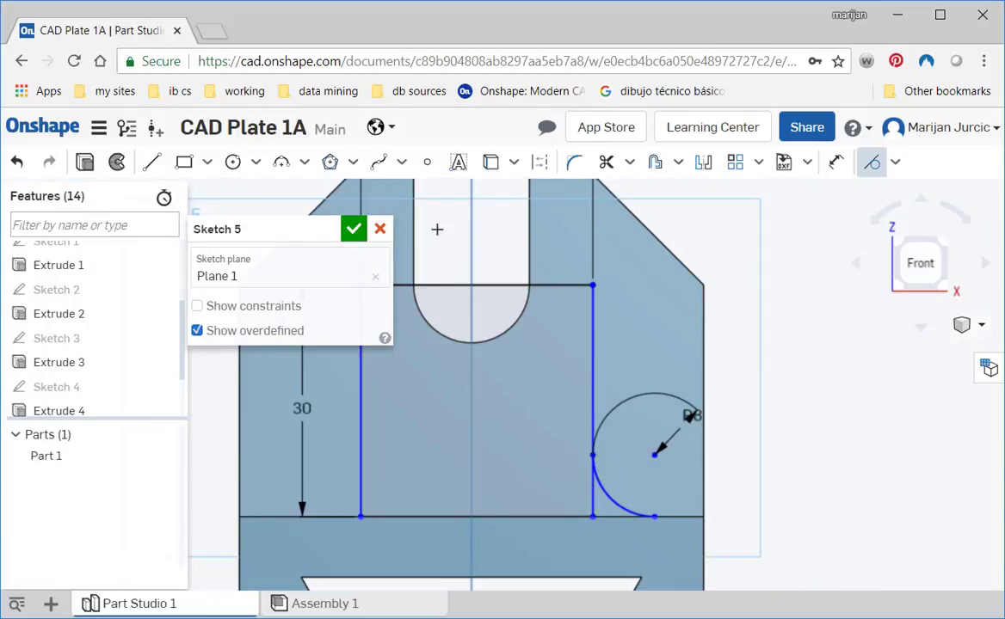
click(703, 162)
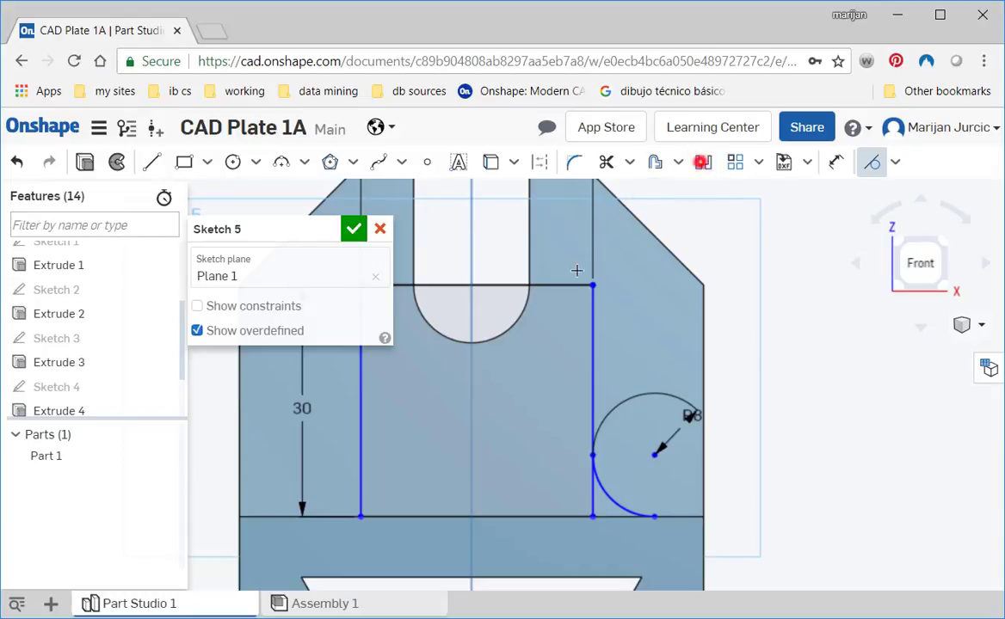
click(470, 381)
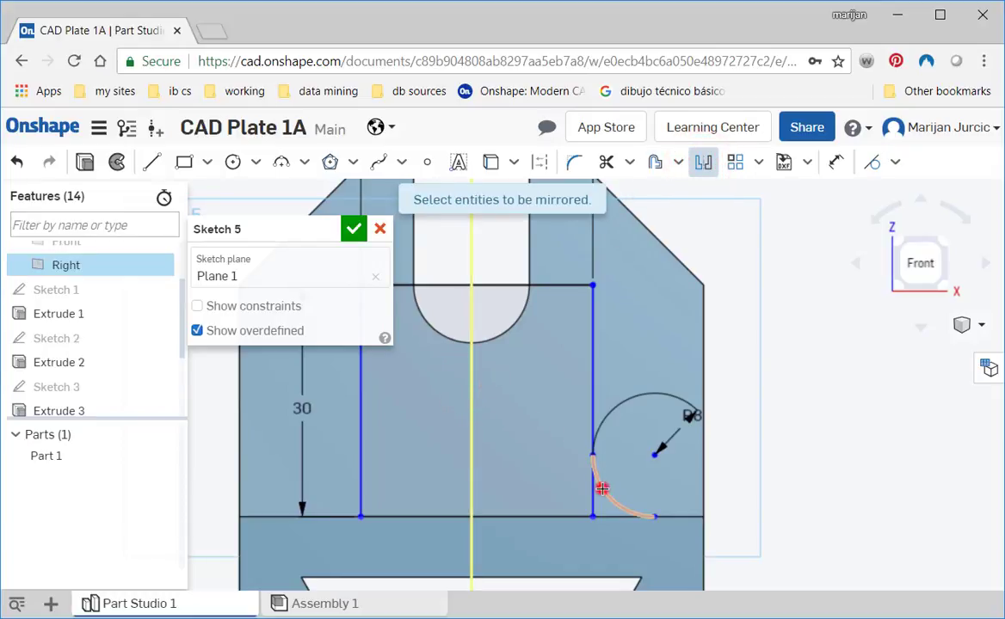
click(602, 488)
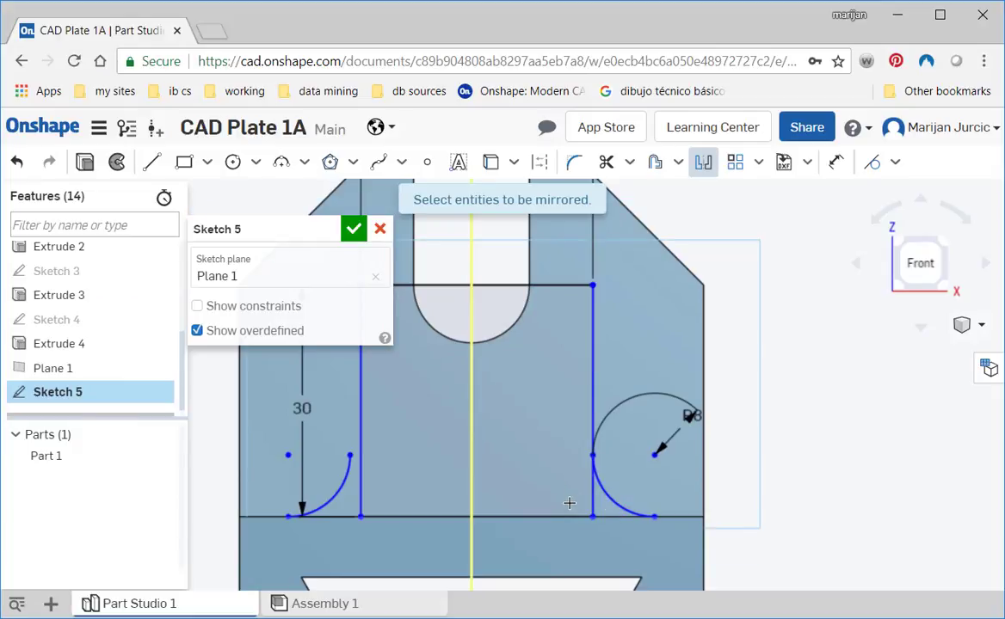
- Dimension the distance between the body's left edge and the rectangle's left side to 15 mm
mouse_move(569, 503)
middle_down()
mouse_move(614, 492)
mouse_move(664, 506)
middle_up()
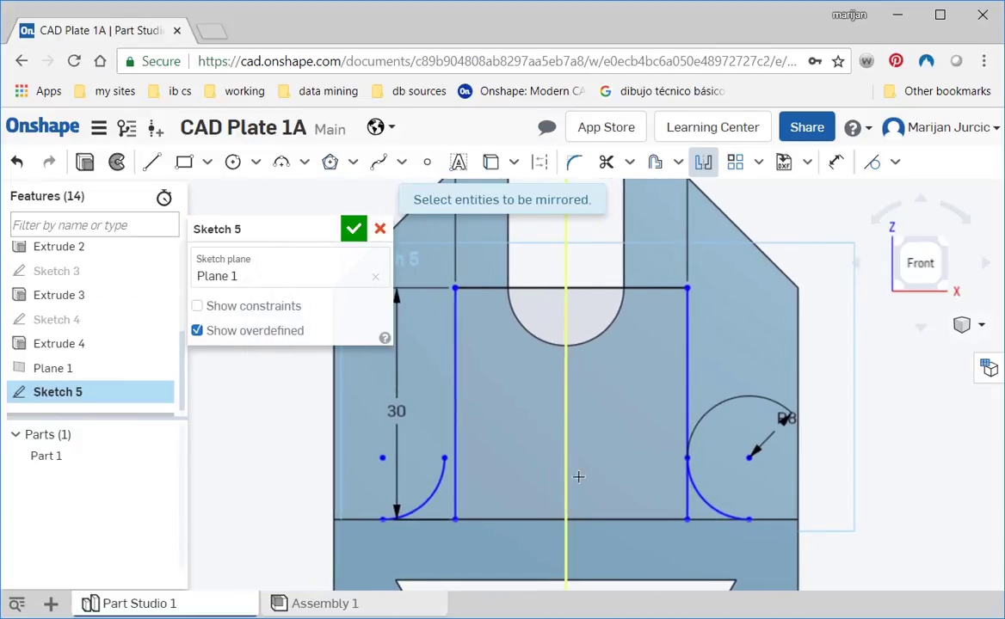
middle_drag(485, 412, 543, 419)
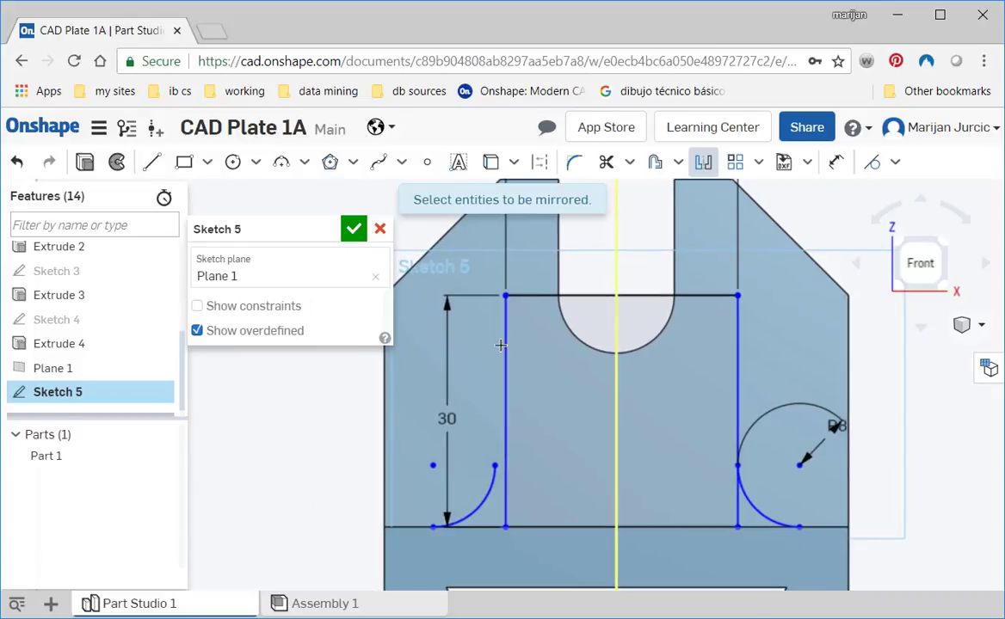
key(d)
click(506, 443)
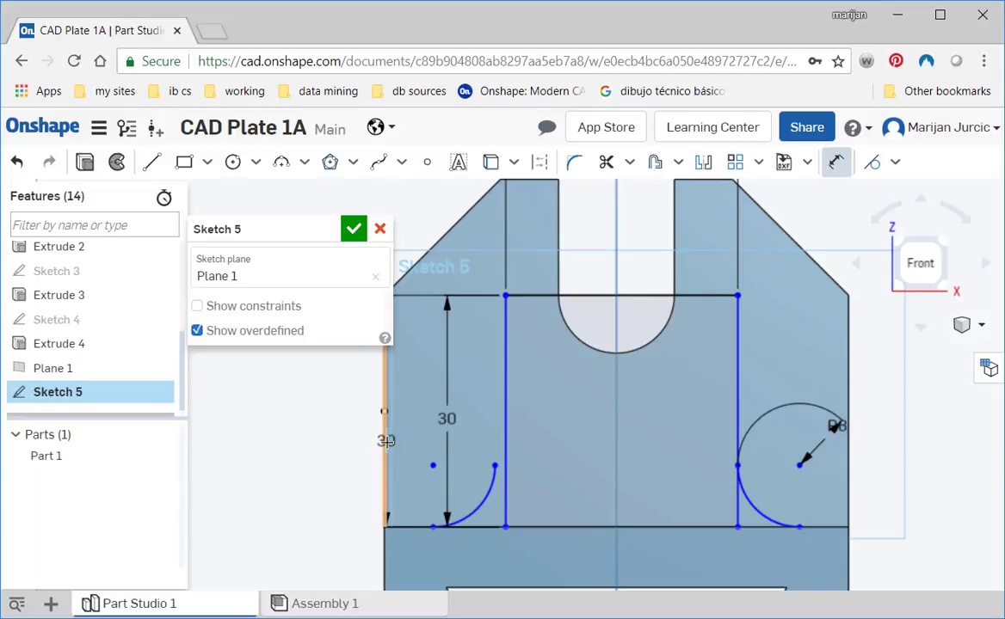
click(385, 442)
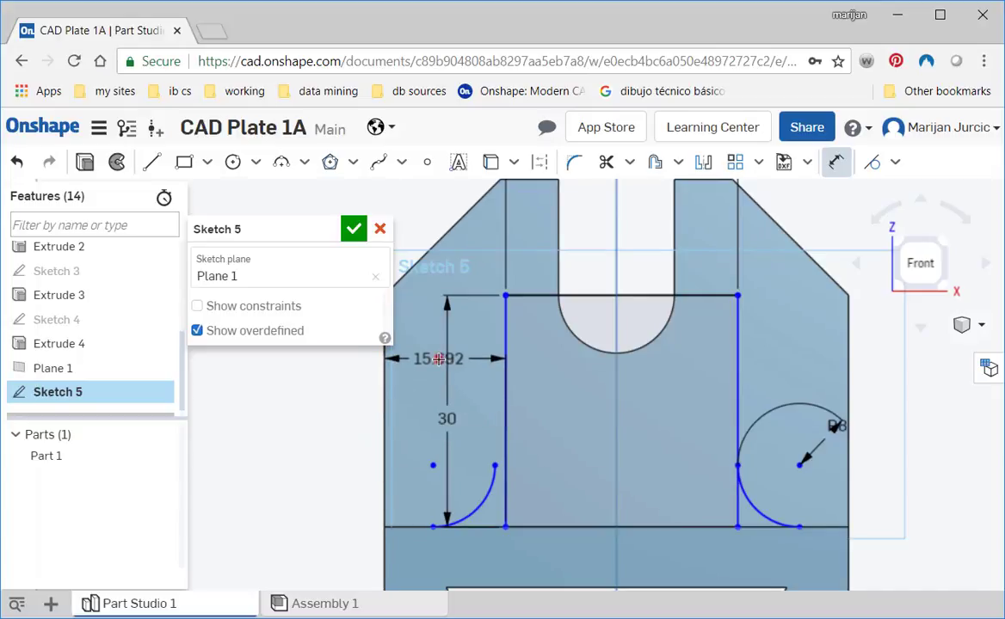
click(439, 356)
text(15)
key(Return)
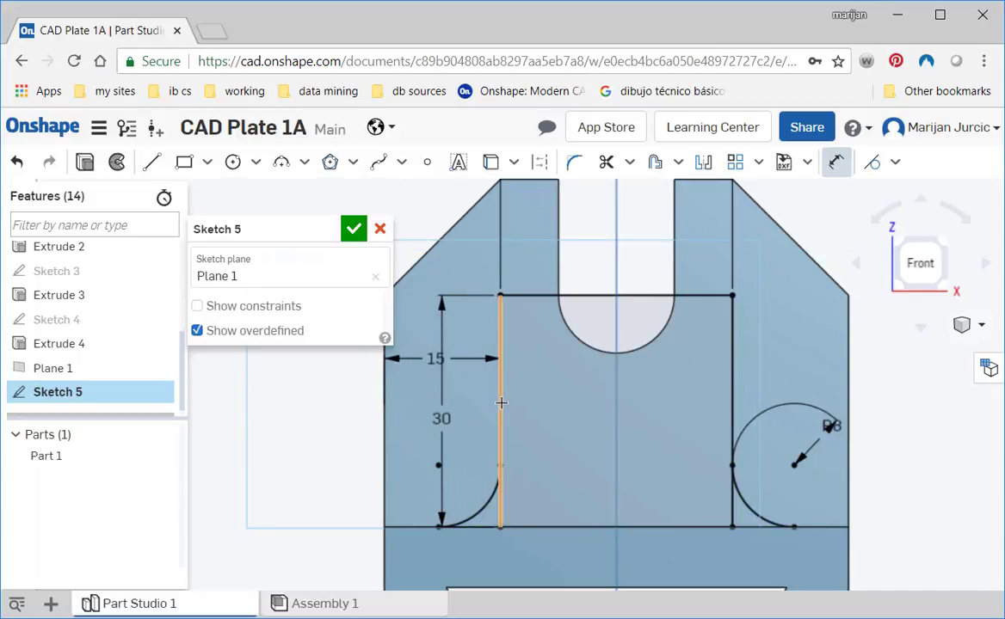
- Check the lug's rounding in 3d block 1.jpg and draw a 3 point arc of 15 mm radius across the rectangle's upper corners
scroll(675, 415, up, 1)
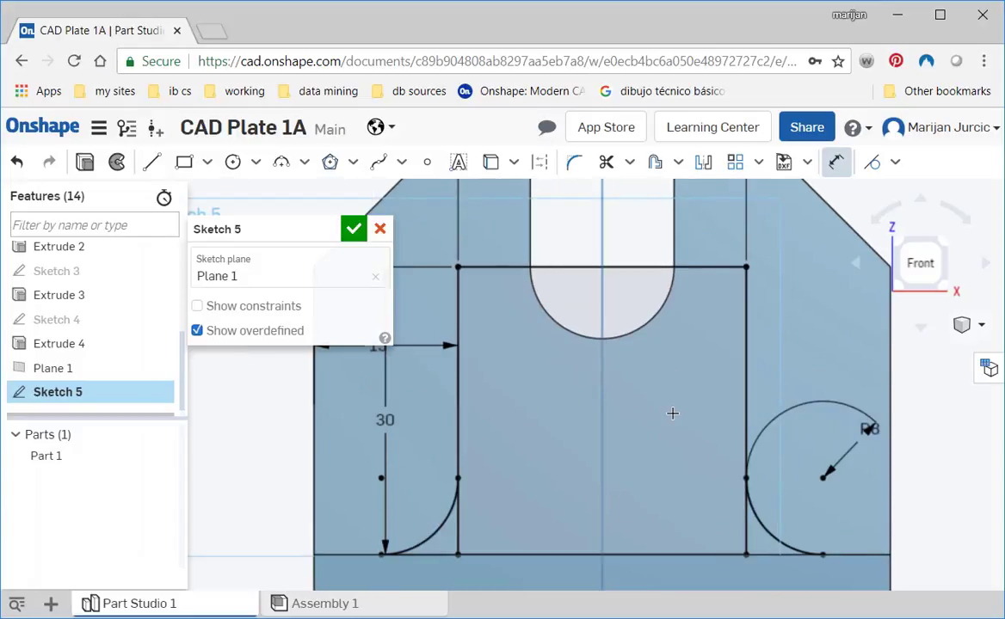
key(alt+Tab)
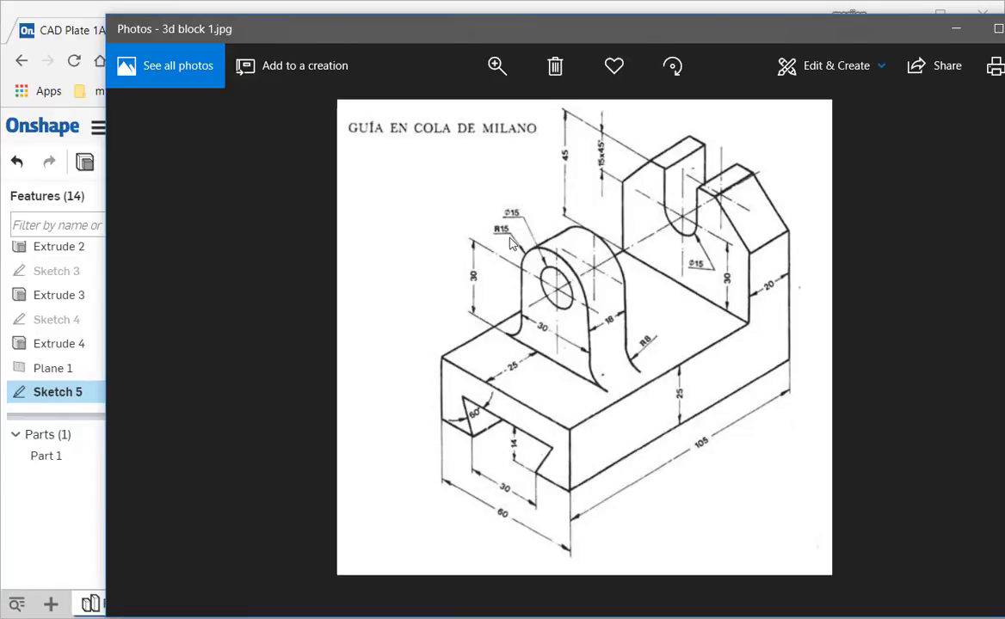
key(alt+Tab)
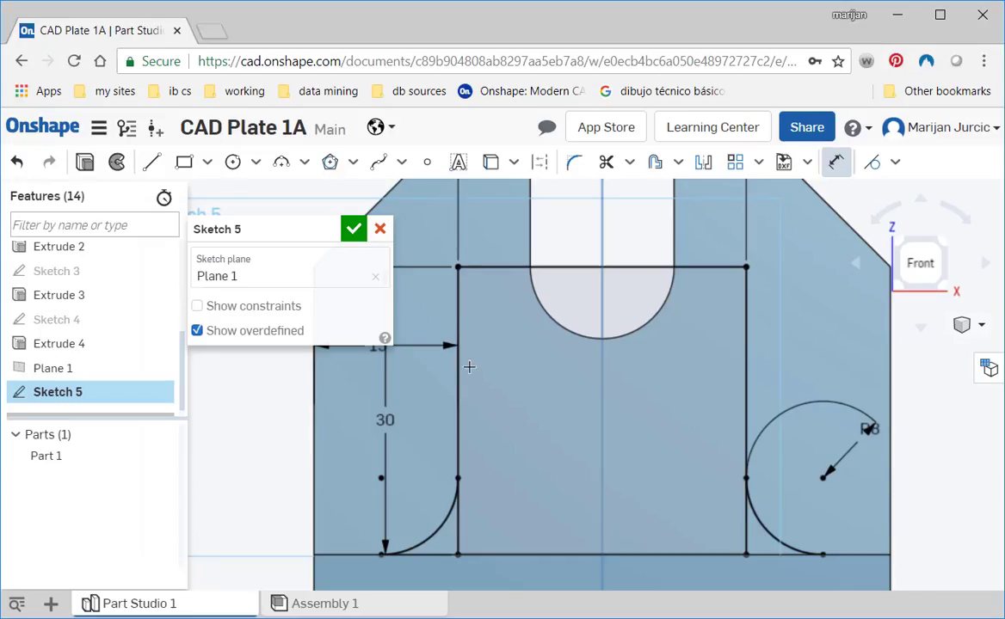
middle_drag(505, 395, 489, 464)
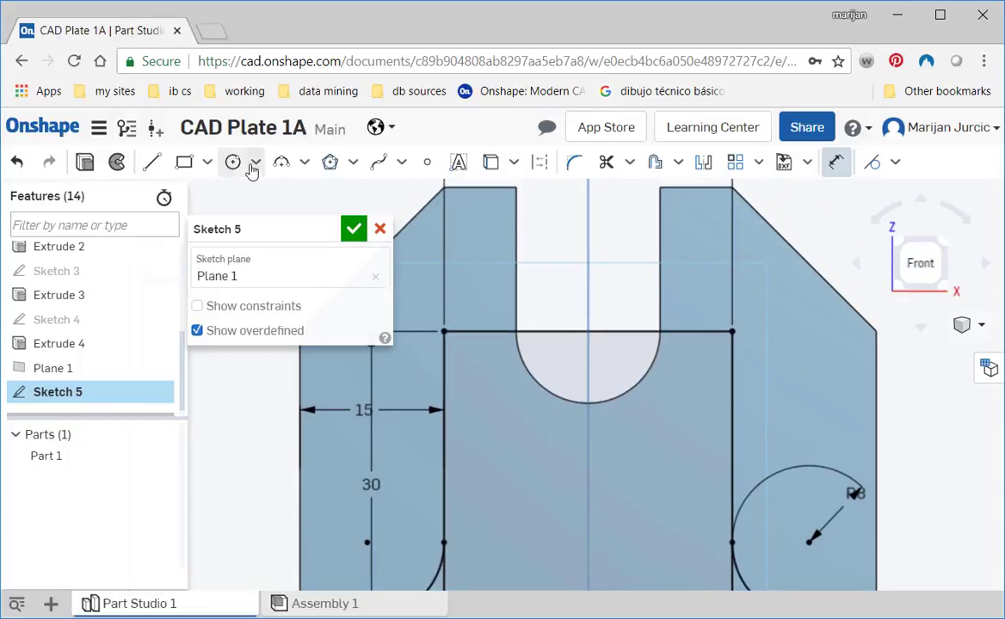
click(304, 163)
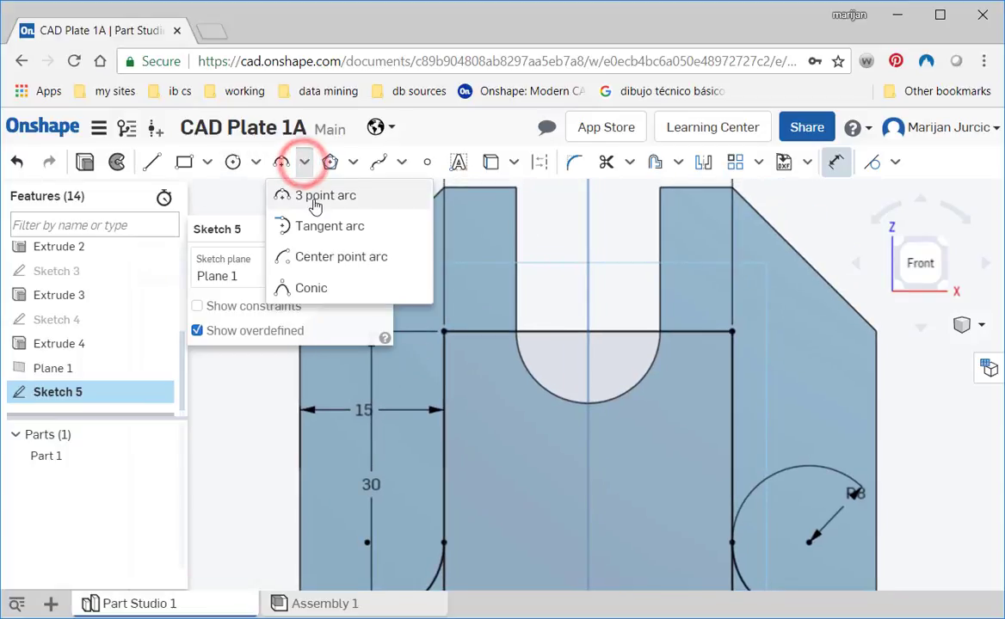
click(317, 198)
click(443, 331)
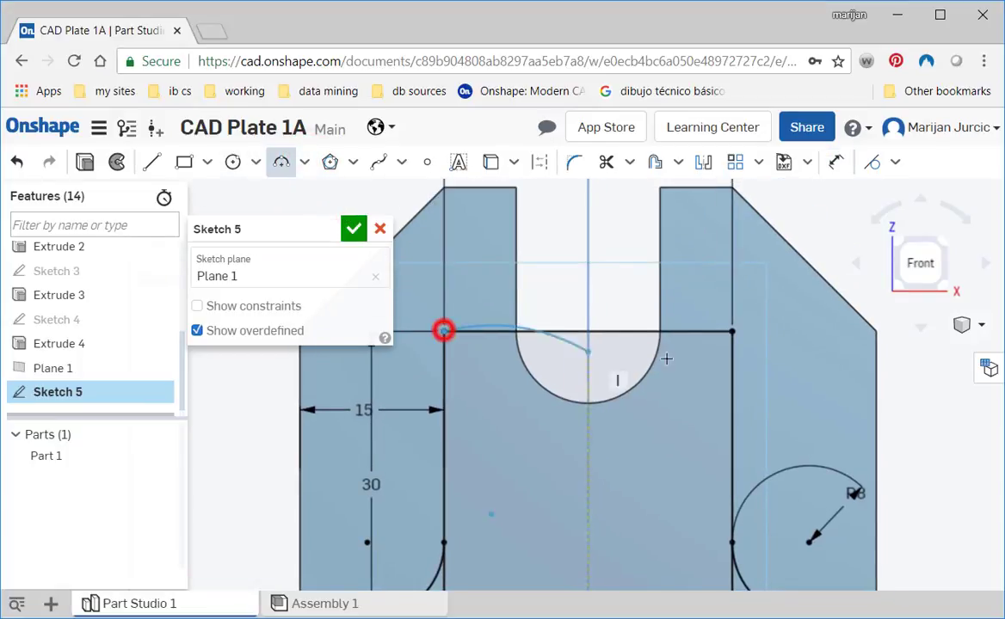
click(731, 331)
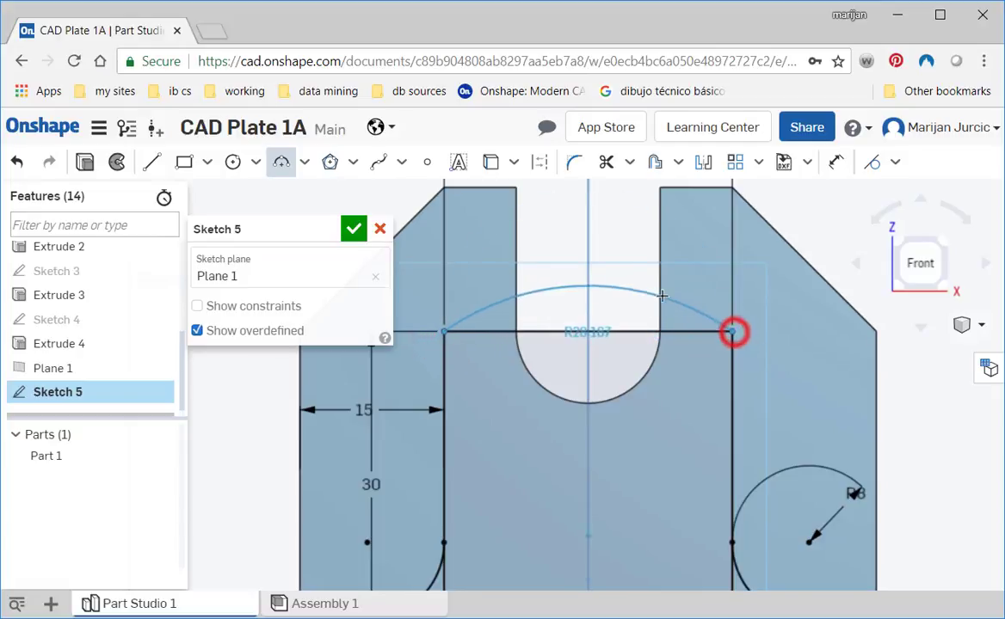
text(15)
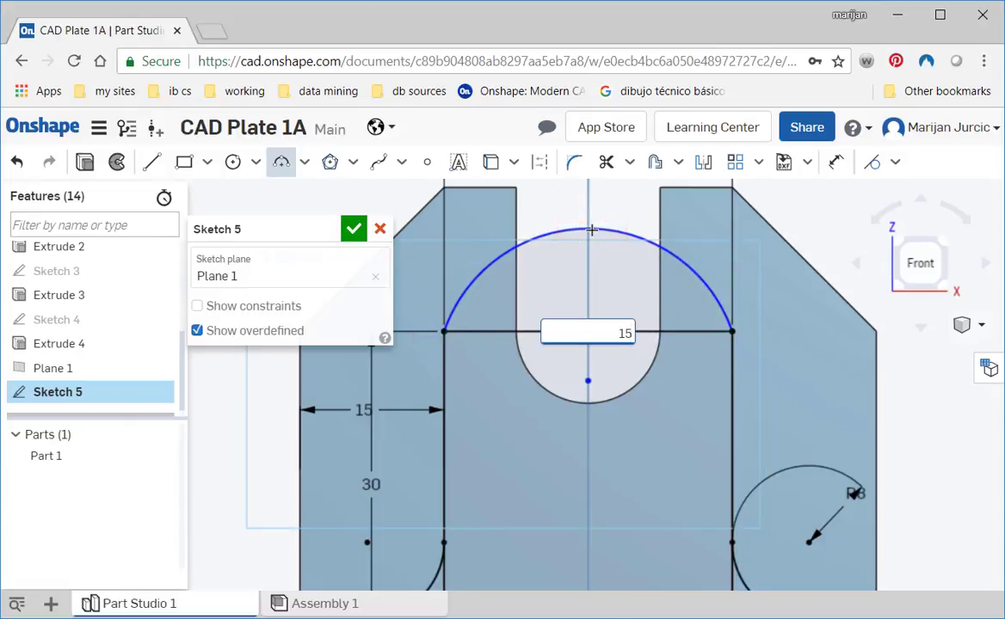
key(Return)
- Check the lug's hole in 3d block 1.jpg, draw a 15 mm diameter circle at the upper arc's center, and finish the sketch
key(alt+Tab)
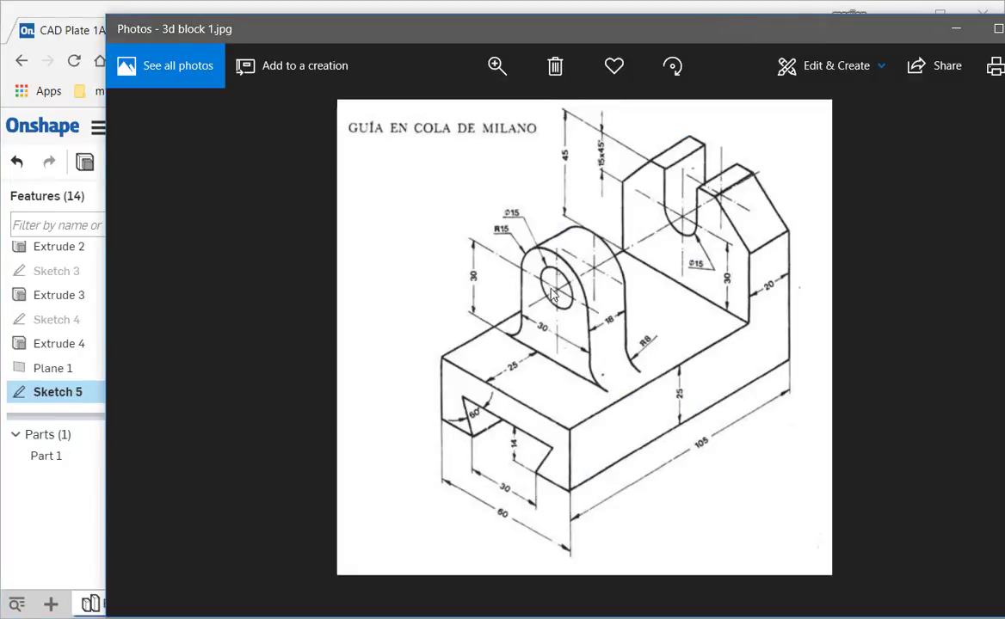
key(alt+Tab)
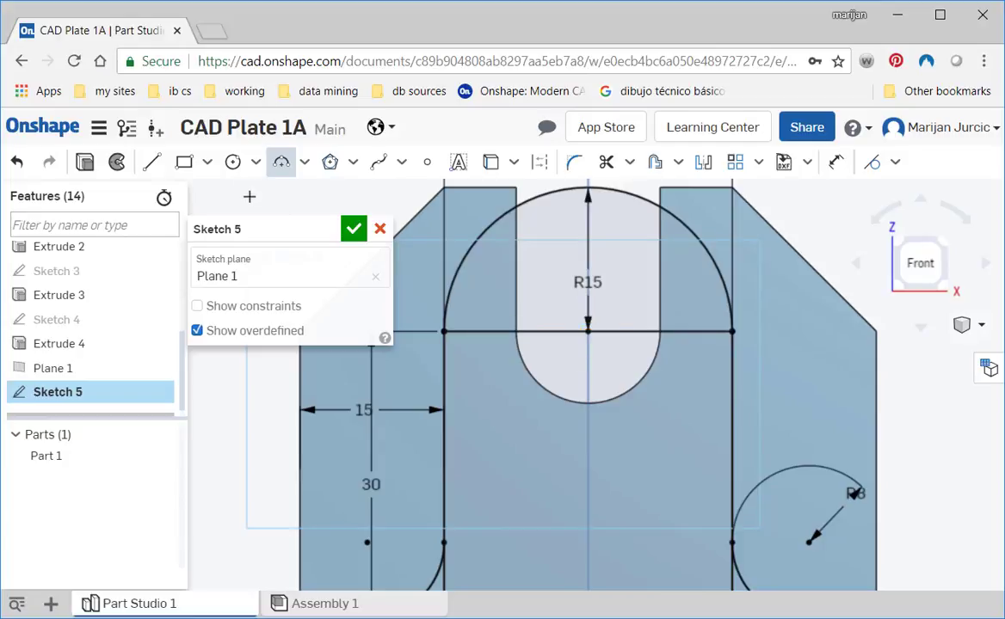
click(233, 162)
click(589, 331)
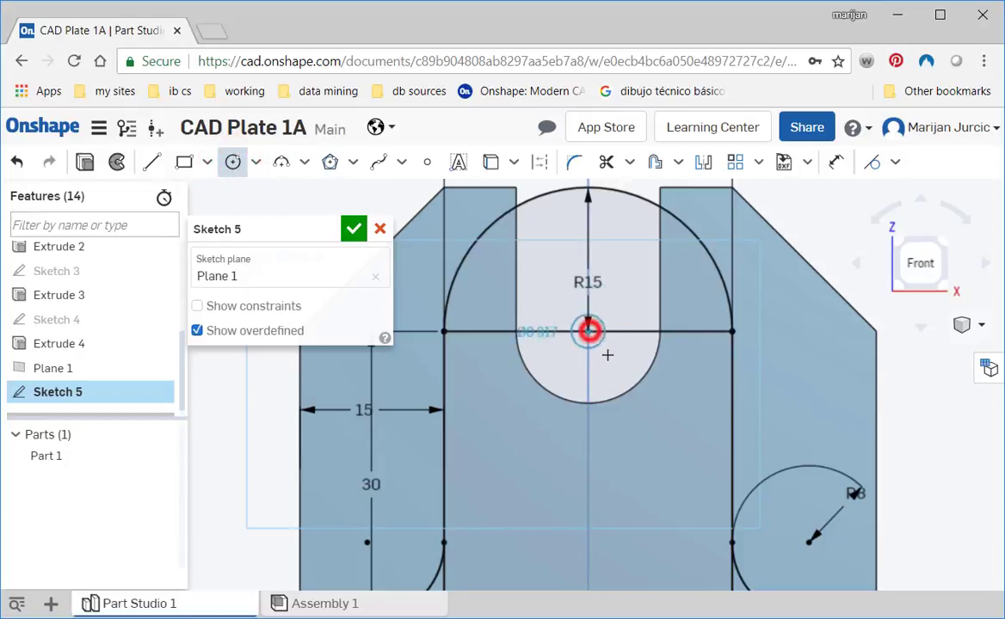
click(618, 373)
text(15)
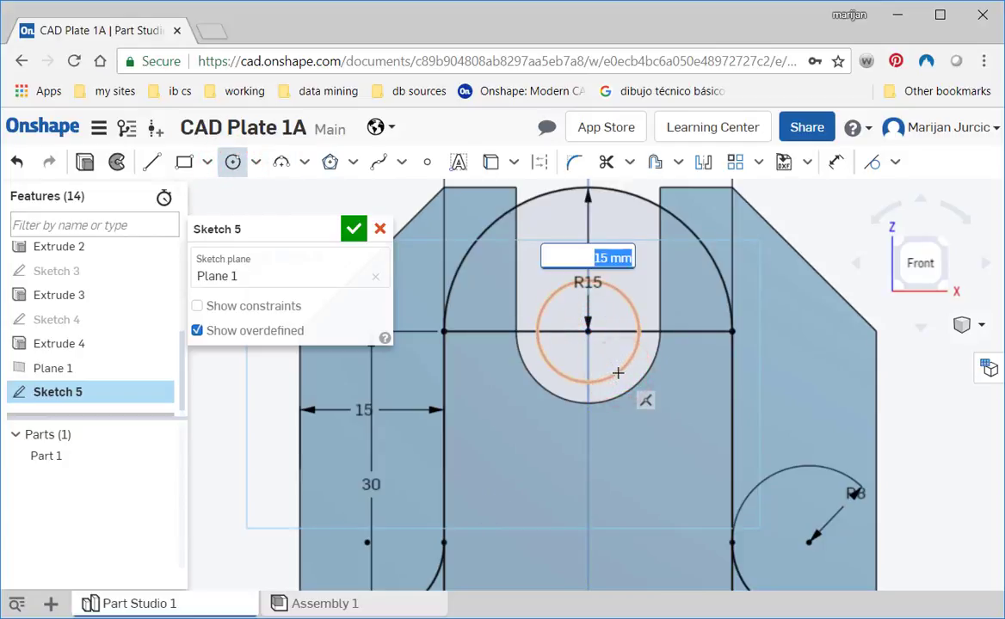
key(Return)
scroll(641, 385, down, 3)
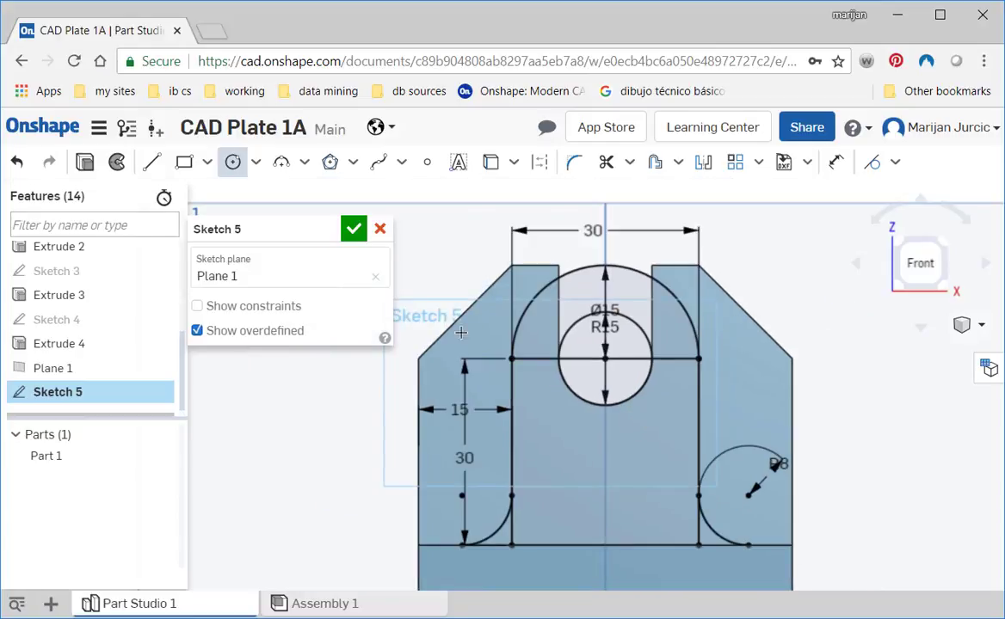
click(350, 235)
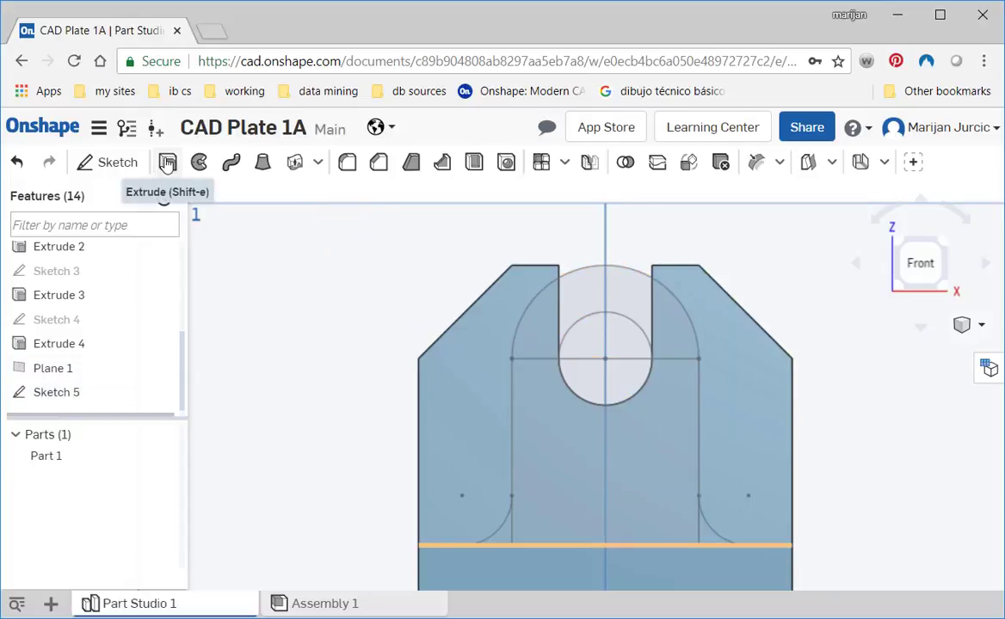
- Extrude the lug's rectangular and arched regions, leaving the hole open, 25 mm as an Add to Part 1
click(168, 163)
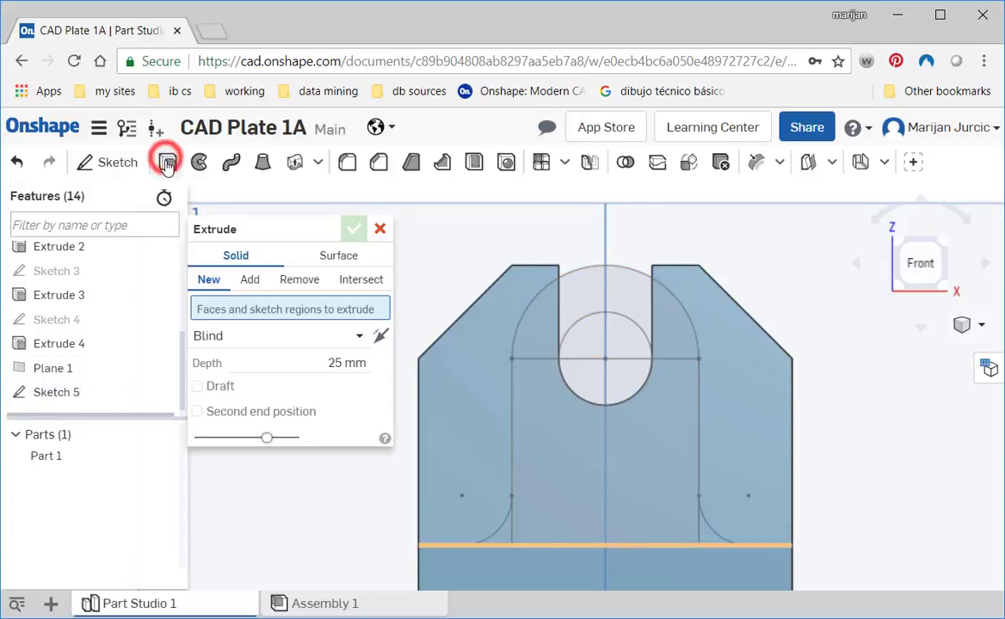
click(244, 282)
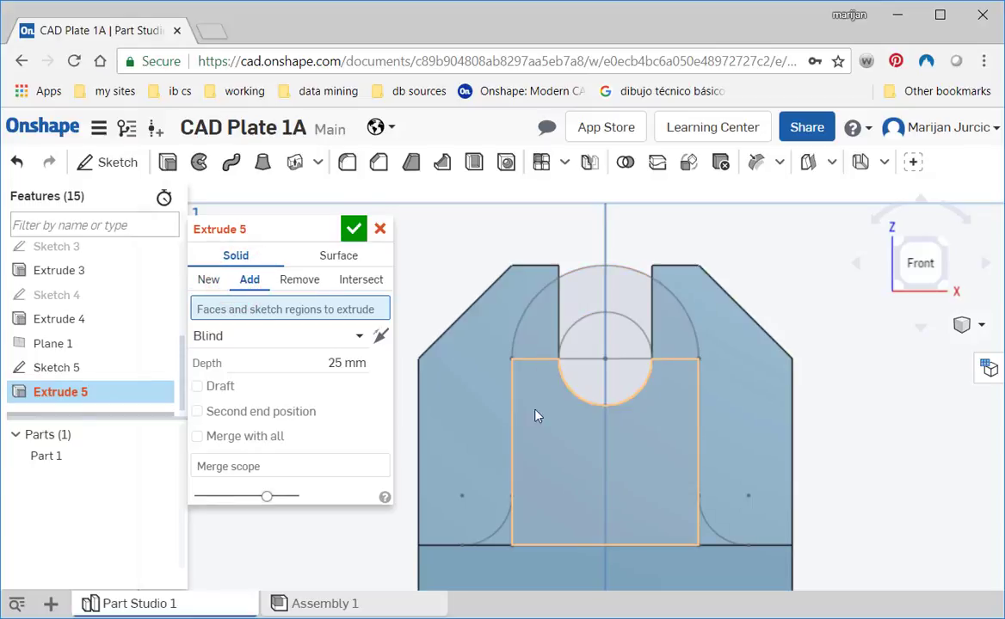
click(531, 437)
click(503, 540)
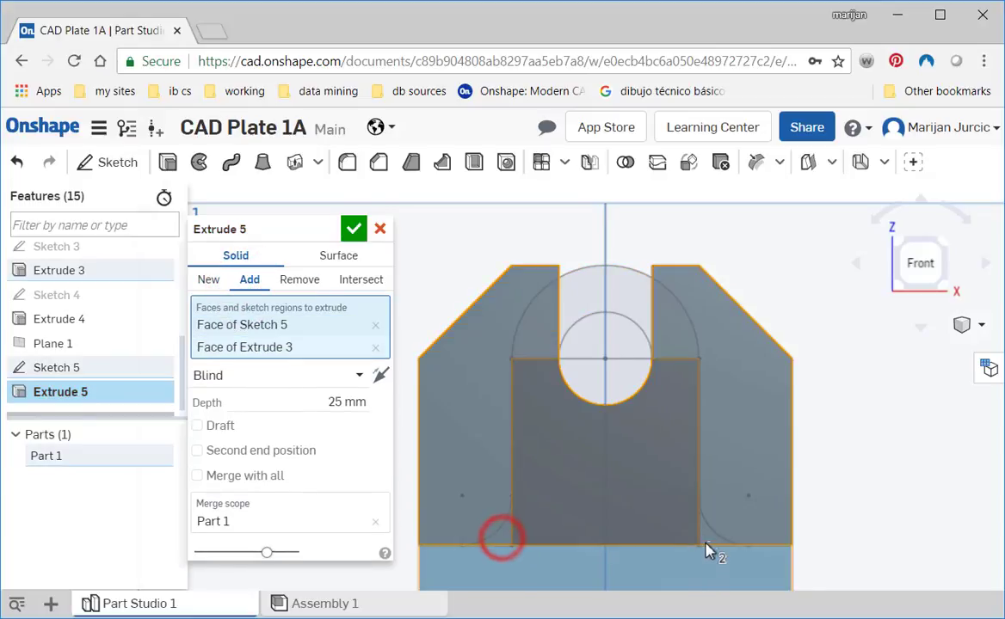
click(706, 542)
right_drag(755, 507, 617, 404)
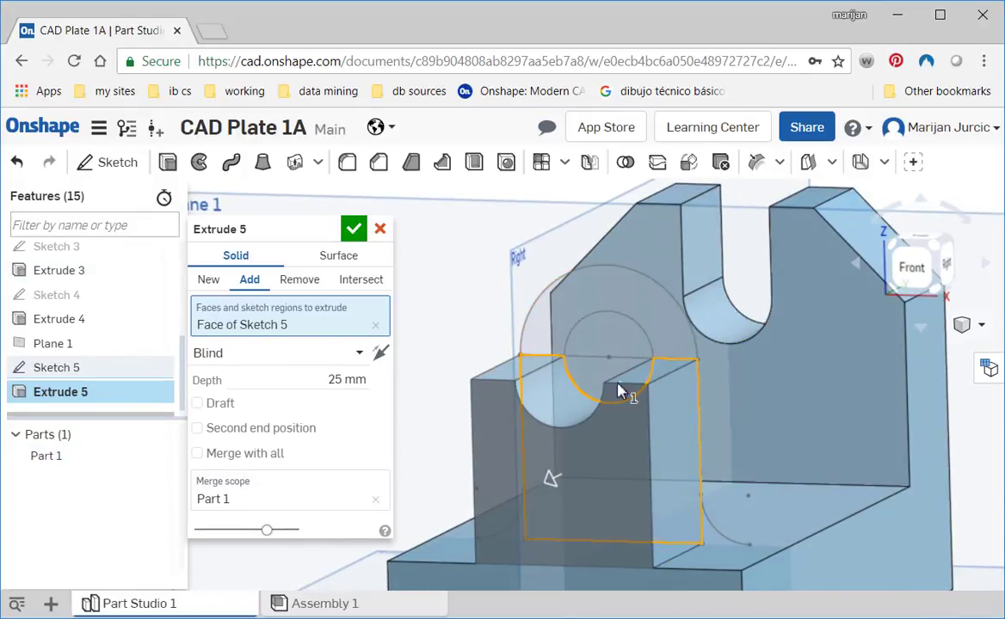
click(561, 313)
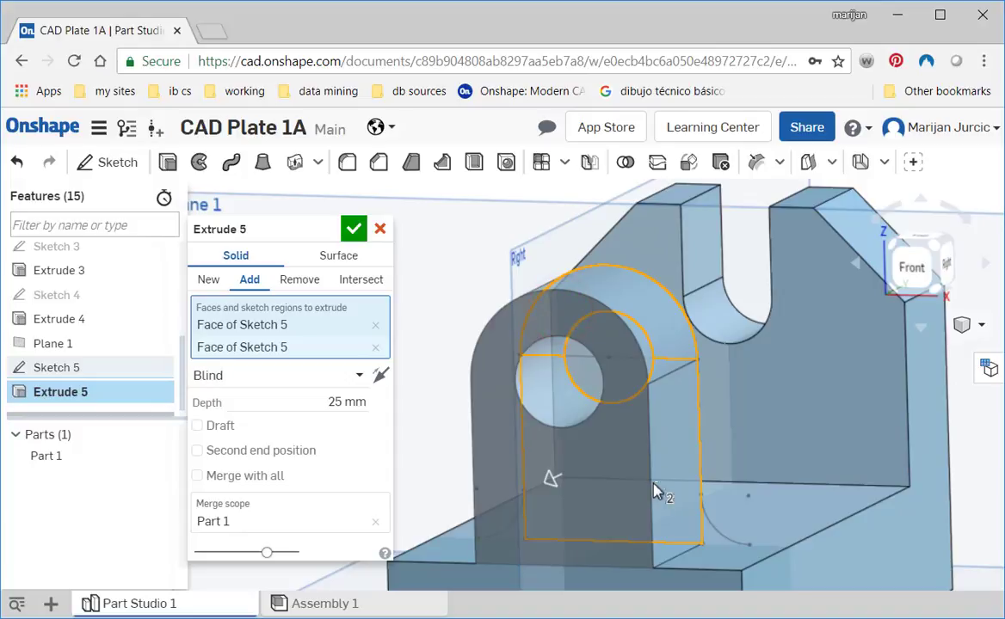
right_drag(597, 441, 697, 539)
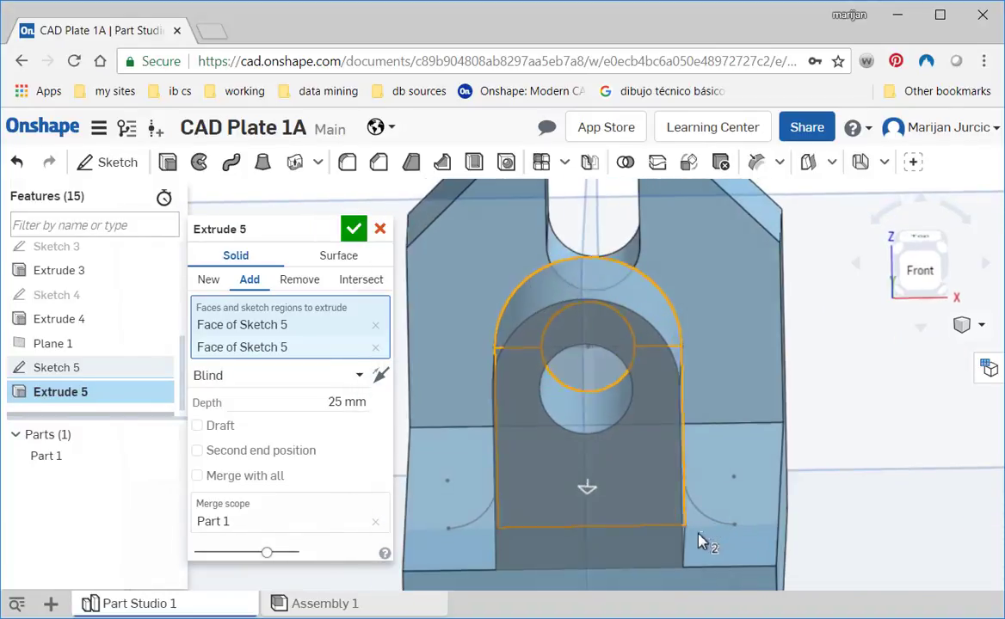
click(353, 229)
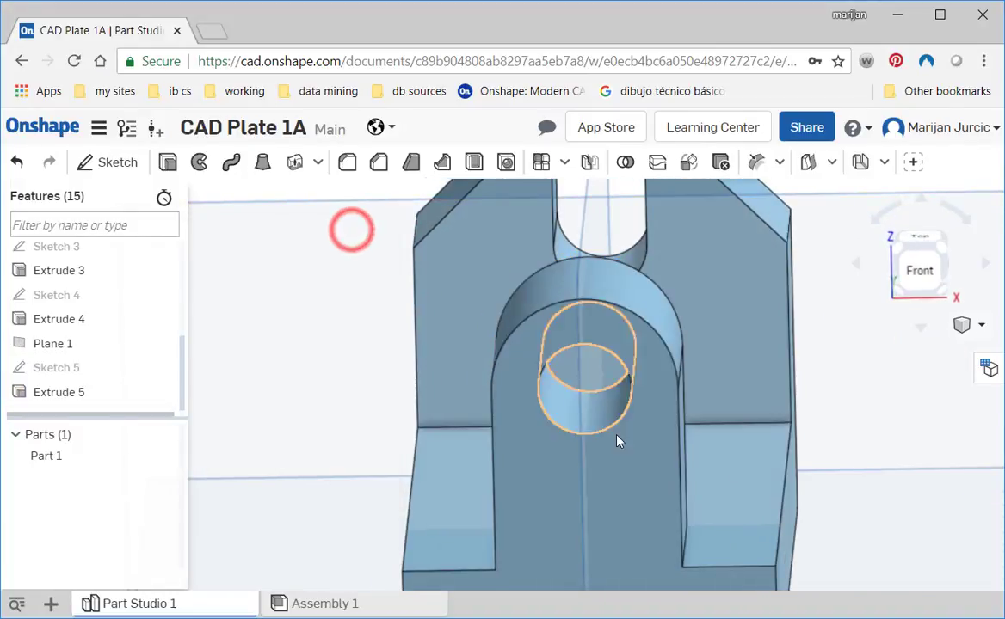
- Check the lug's thickness in 3d block 1.jpg and set the lug extrusion's depth to 15 mm
right_drag(617, 438, 600, 454)
scroll(599, 454, up, 3)
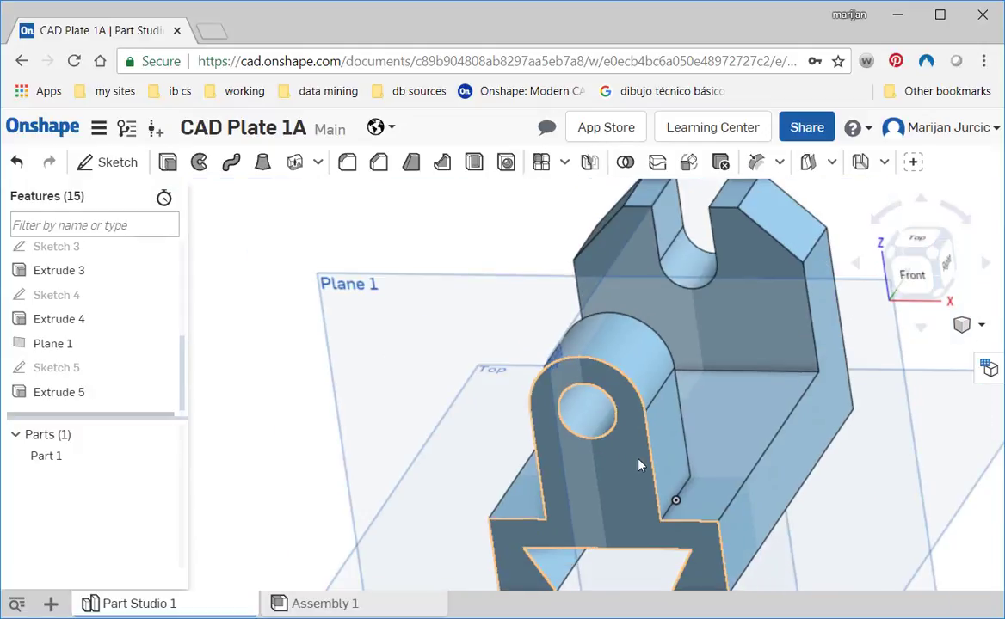
key(alt+Tab)
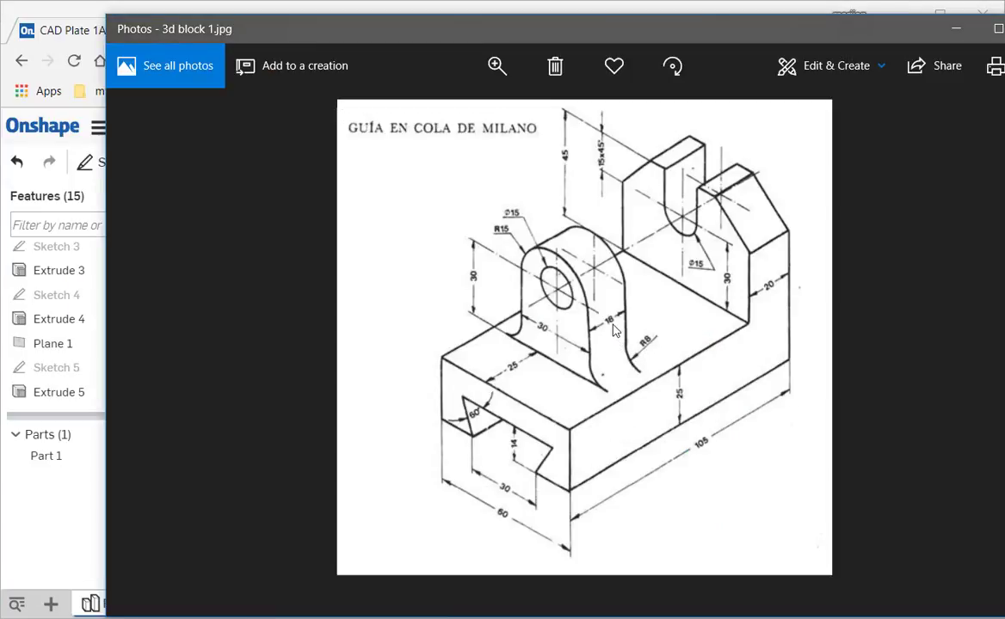
key(alt+Tab)
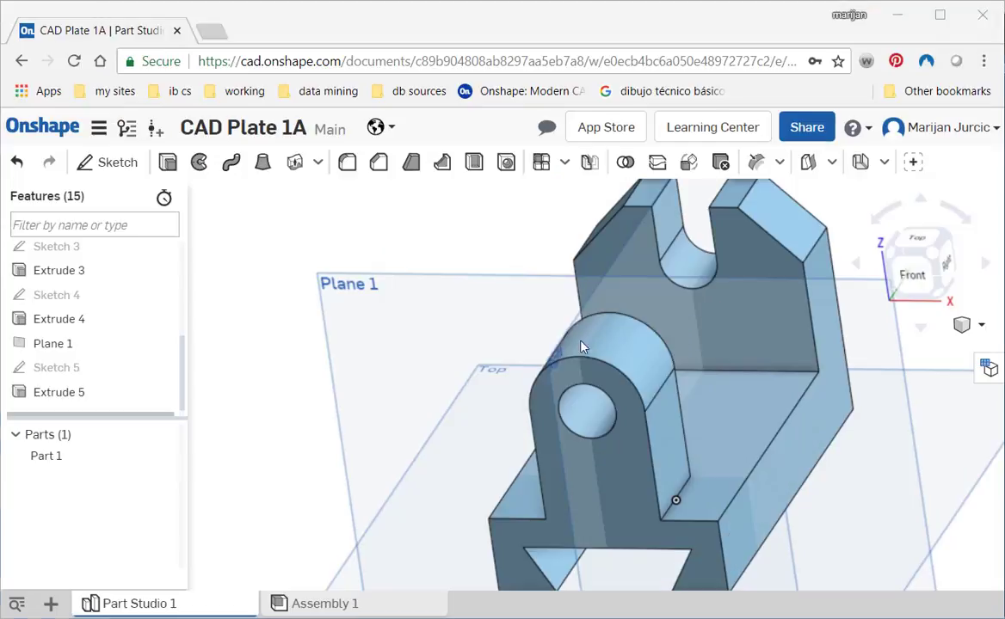
double_click(80, 397)
click(329, 401)
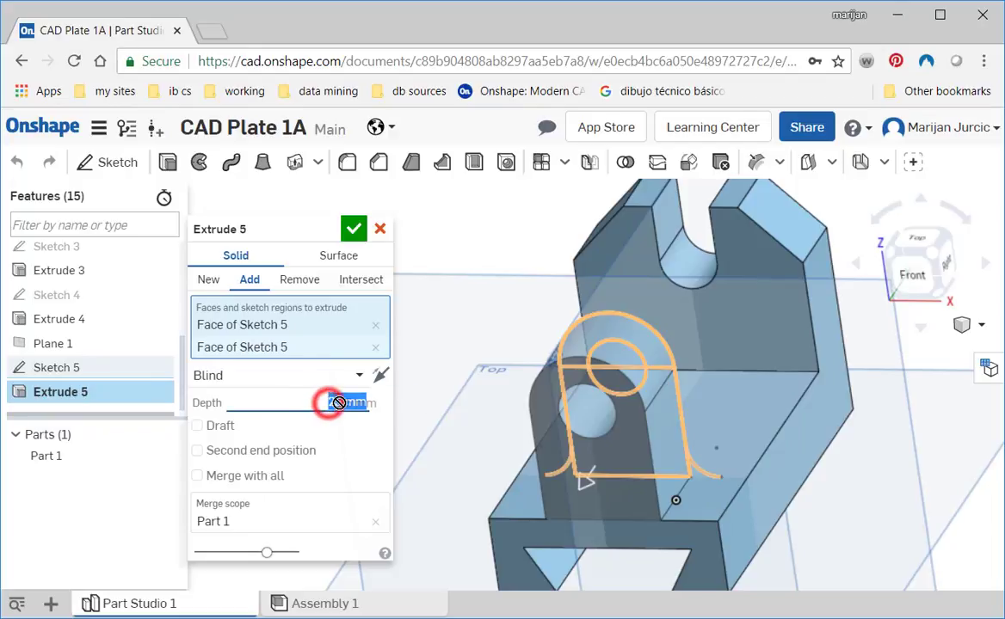
text(15)
key(Return)
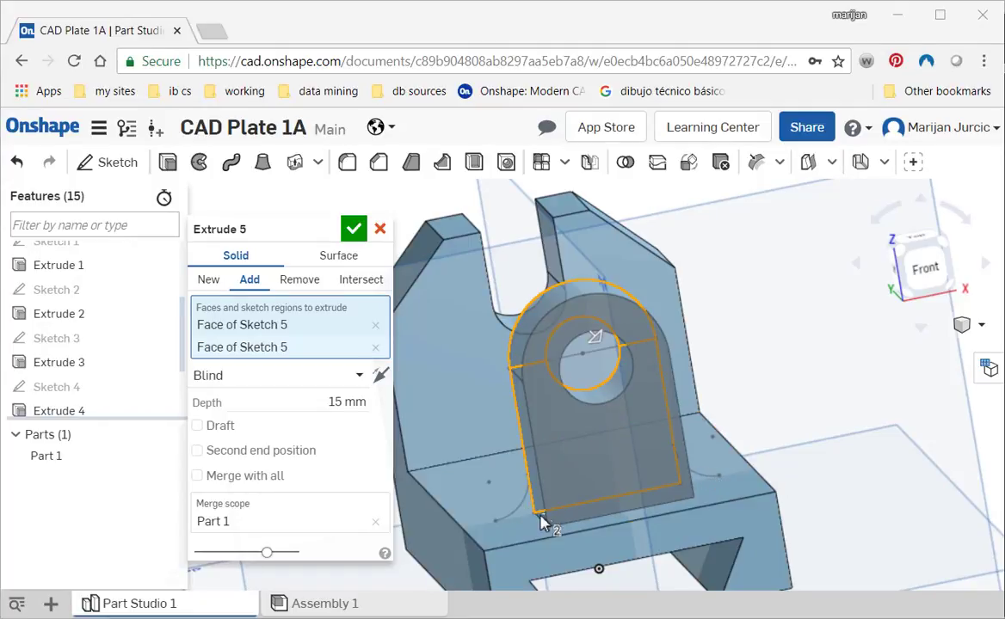
click(355, 229)
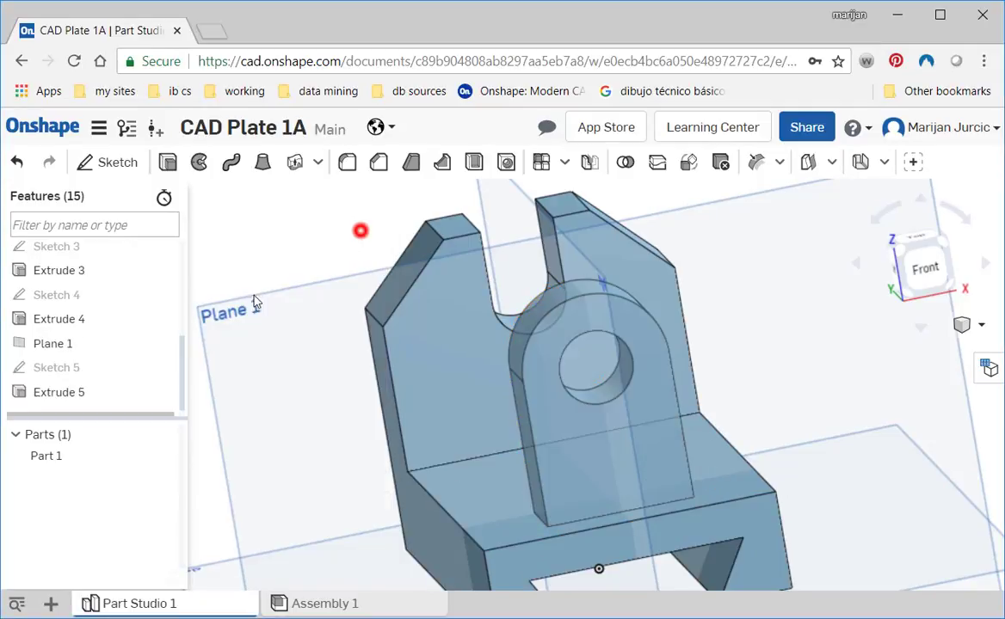
- Edit the lug's sketch, drawing lines along the base to close the regions beneath both 8 mm foot arcs, and finish it
double_click(86, 368)
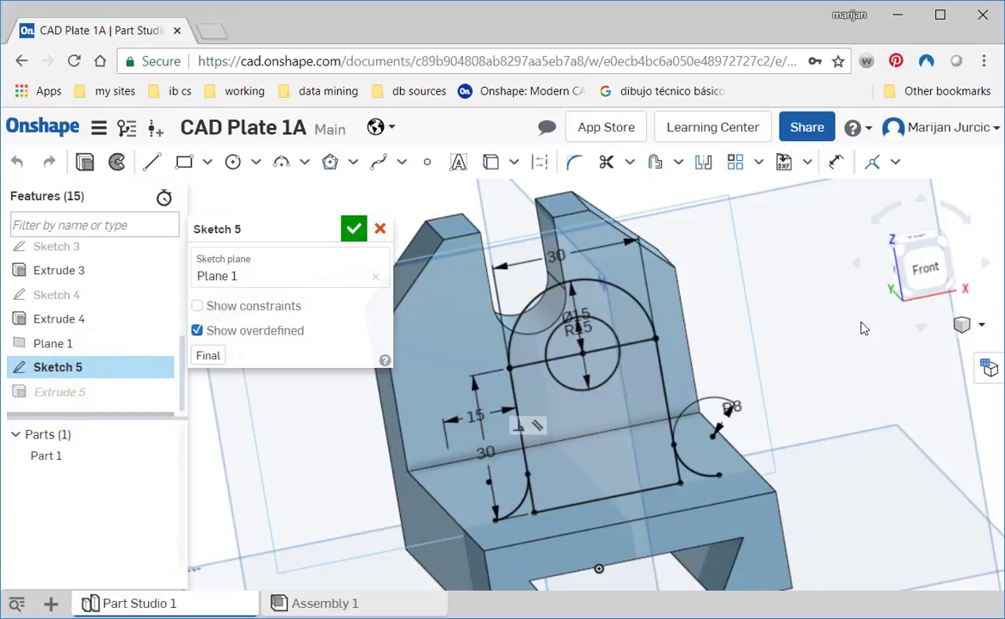
click(927, 277)
scroll(555, 353, up, 5)
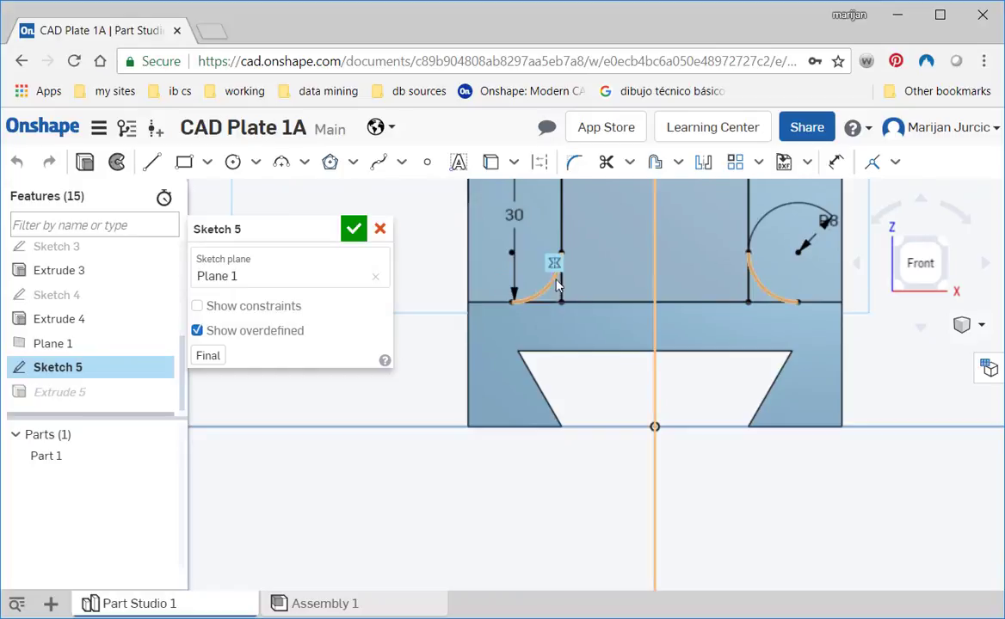
scroll(566, 330, up, 3)
middle_drag(594, 353, 596, 474)
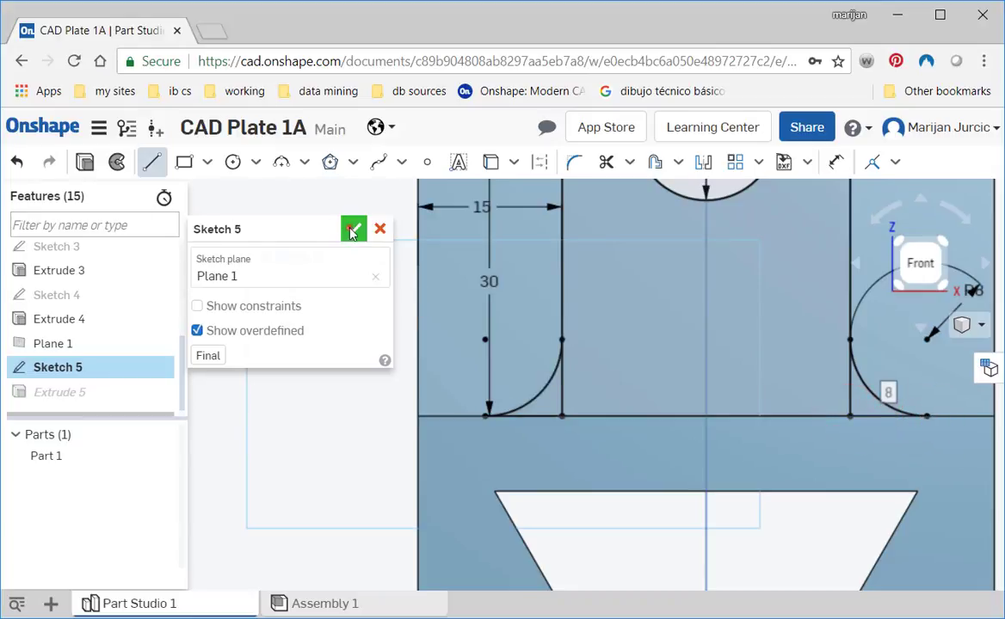
click(353, 229)
- Add the two curved foot regions at the lug's base to its existing 15 mm extrusion
double_click(82, 394)
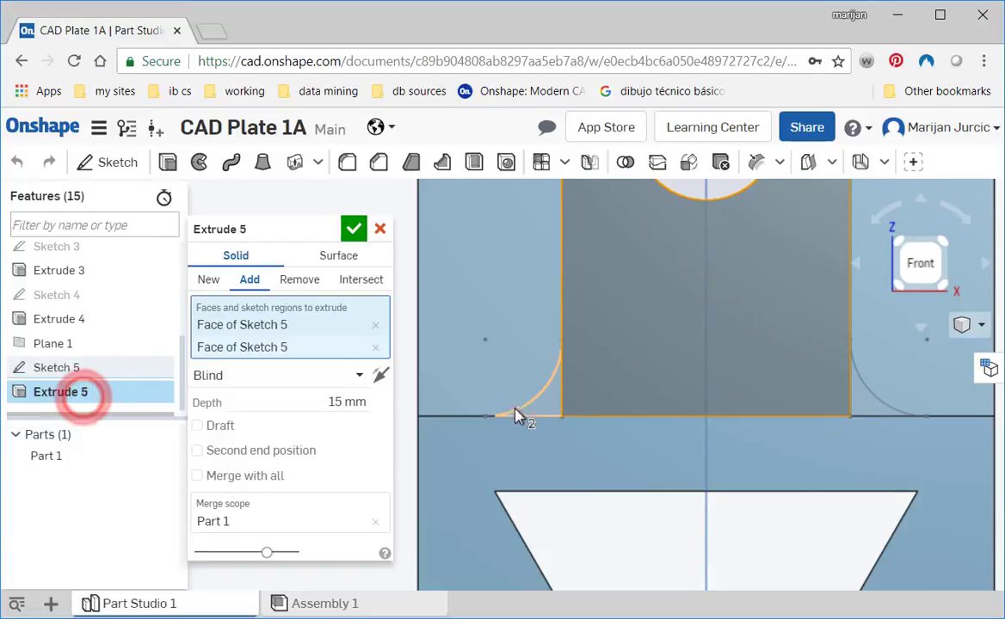
click(551, 406)
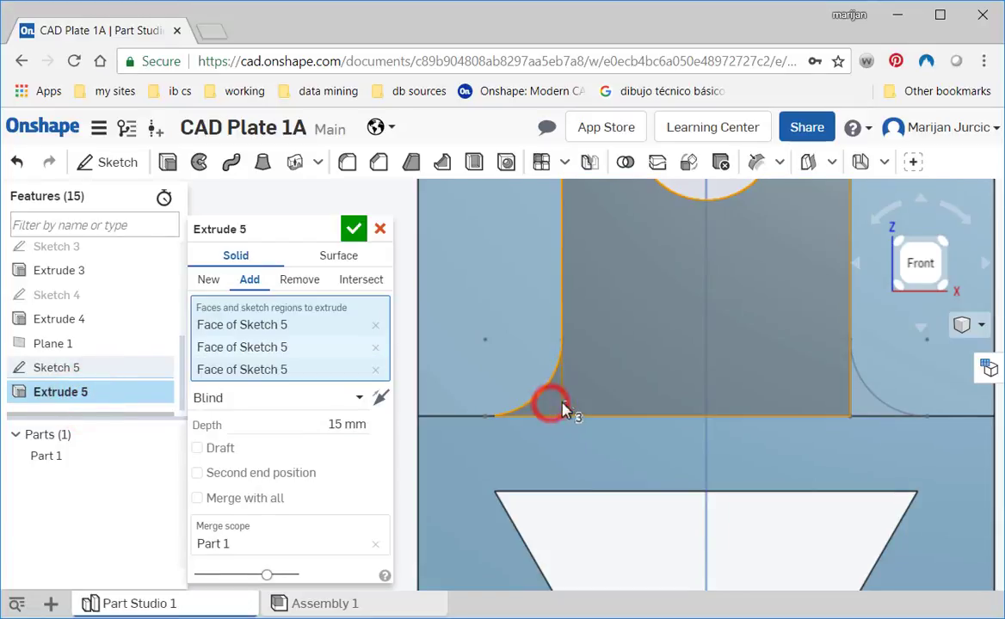
click(873, 411)
key(shift+7)
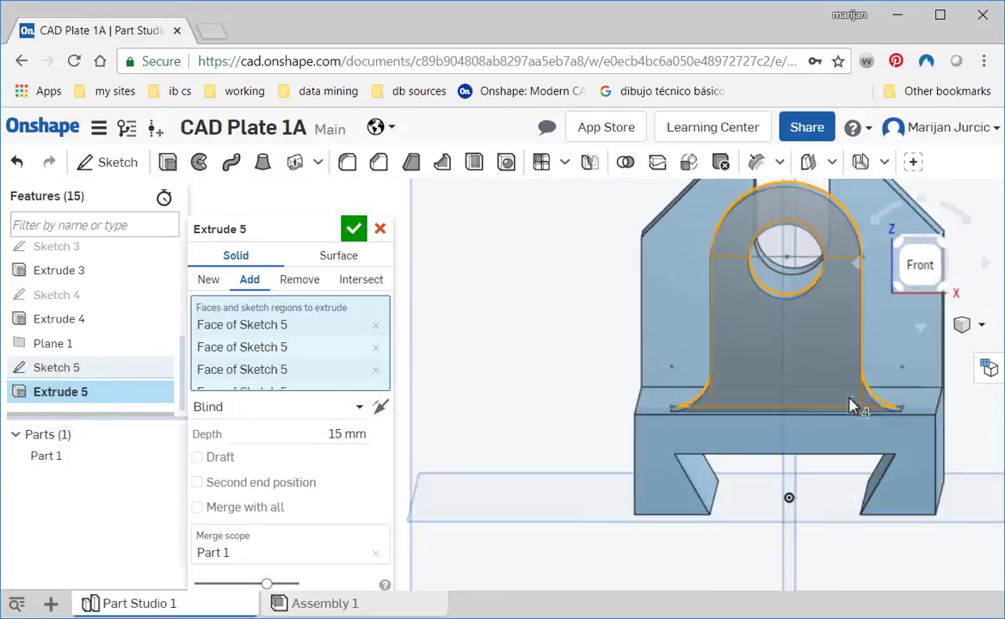
mouse_move(839, 405)
right_down()
mouse_move(831, 409)
mouse_move(847, 397)
mouse_move(826, 400)
right_up()
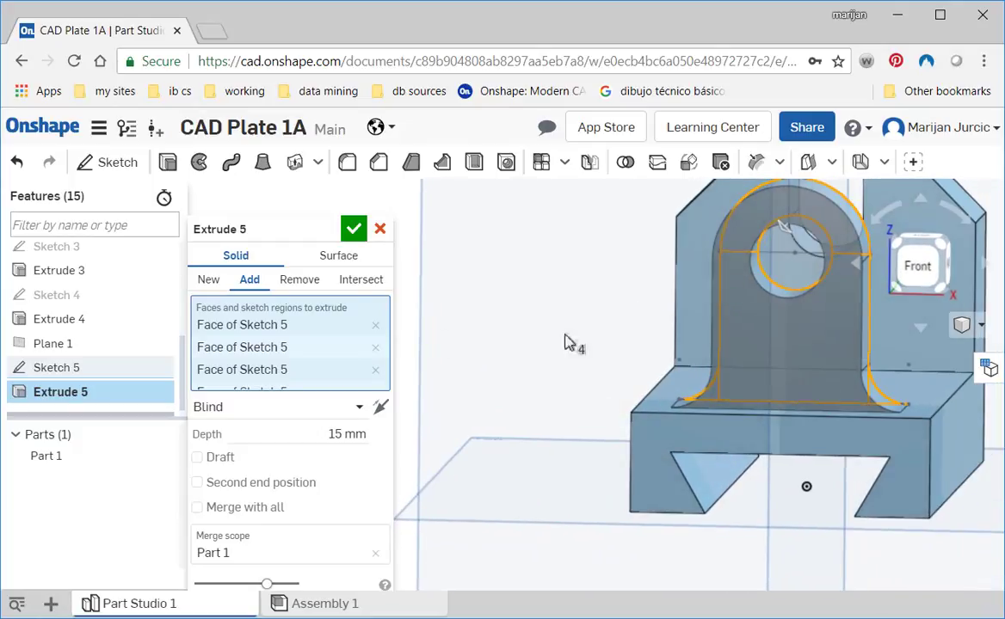
click(352, 229)
- Turn on perspective display for the bracket model
right_drag(610, 404, 794, 318)
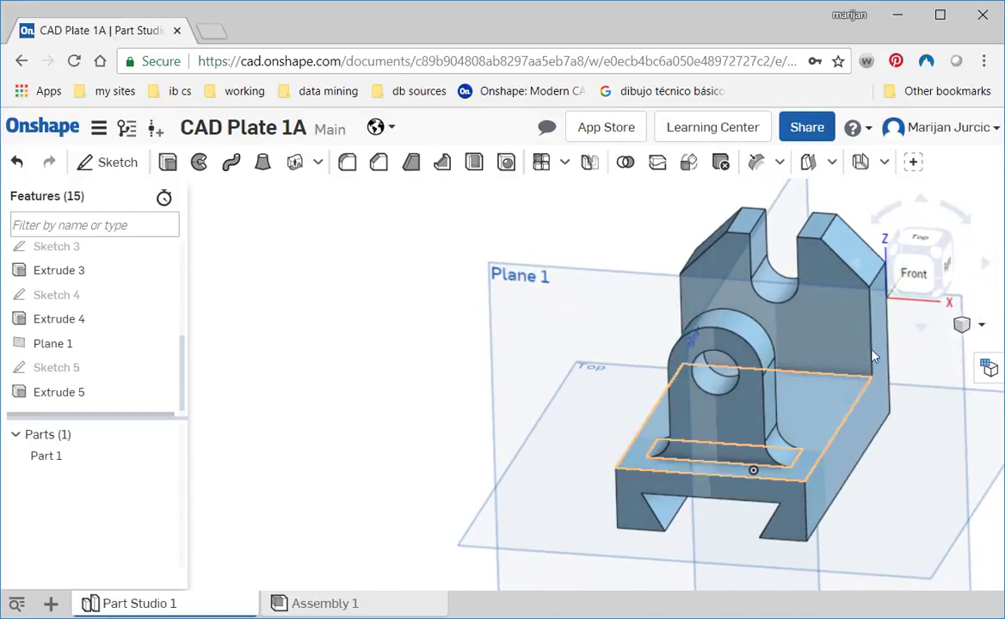
click(984, 326)
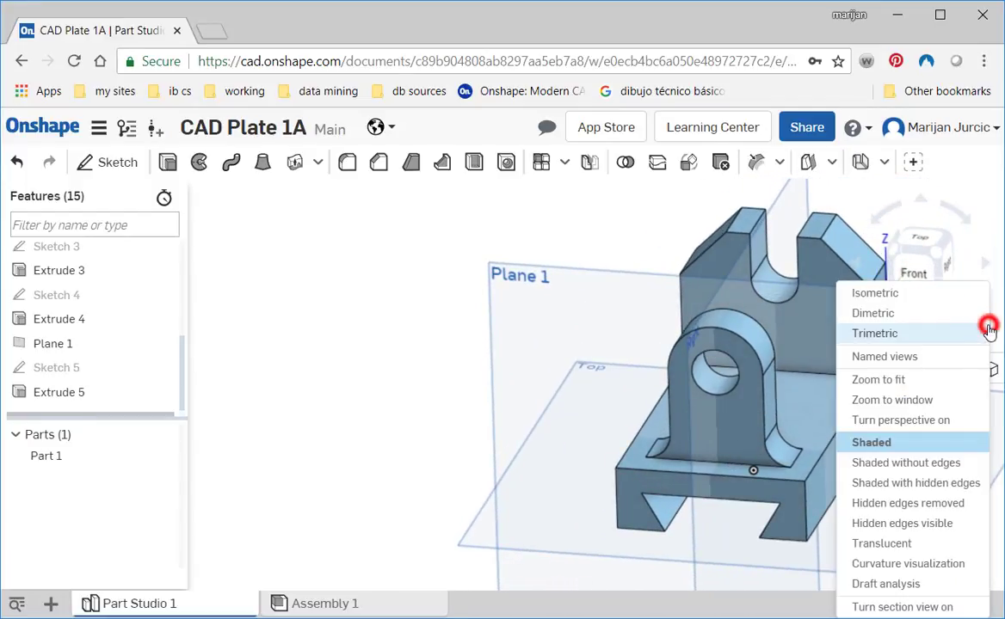
click(900, 421)
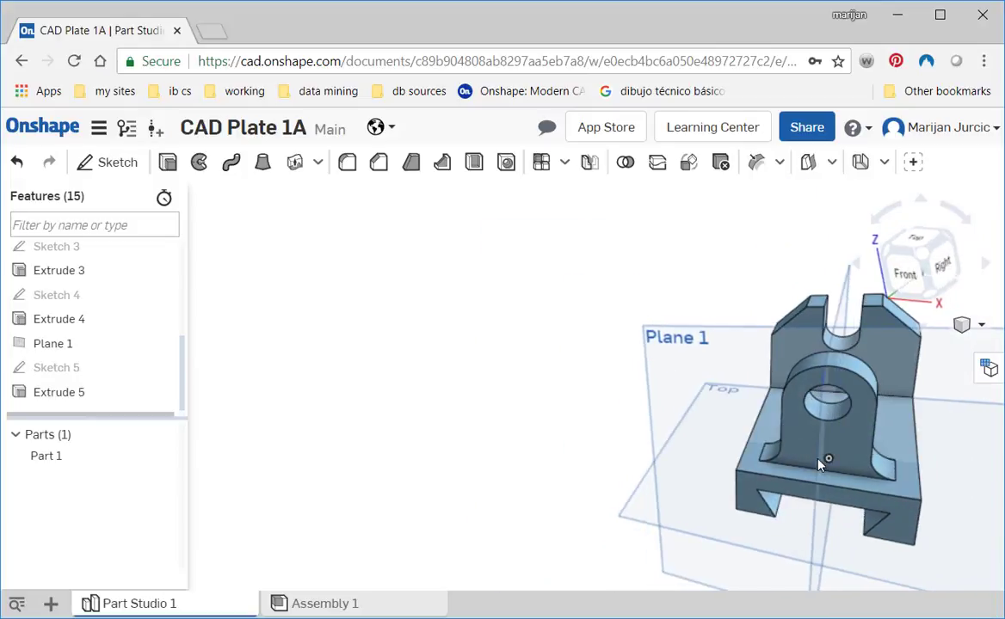
- Edit the appearance of Part 1, choosing the dark red color 982D0D, and inspect the recolored bracket from its right side
right_click(57, 456)
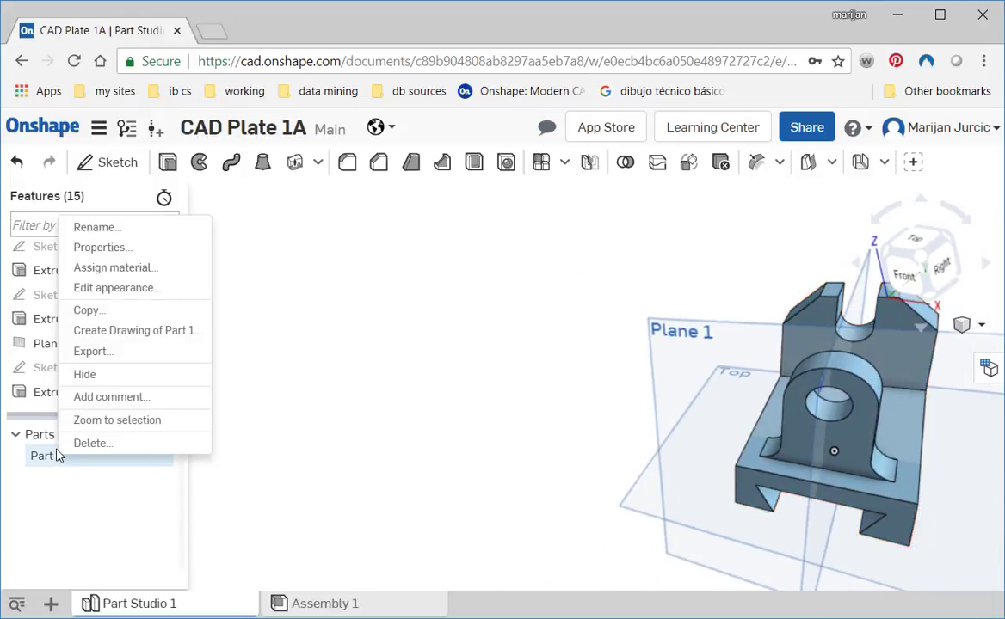
click(94, 291)
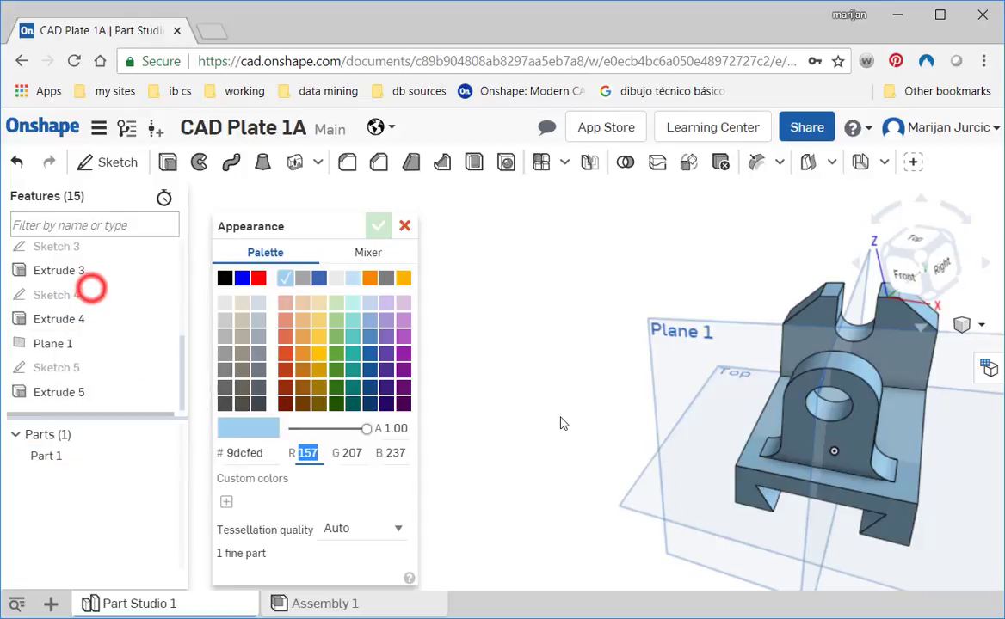
click(284, 385)
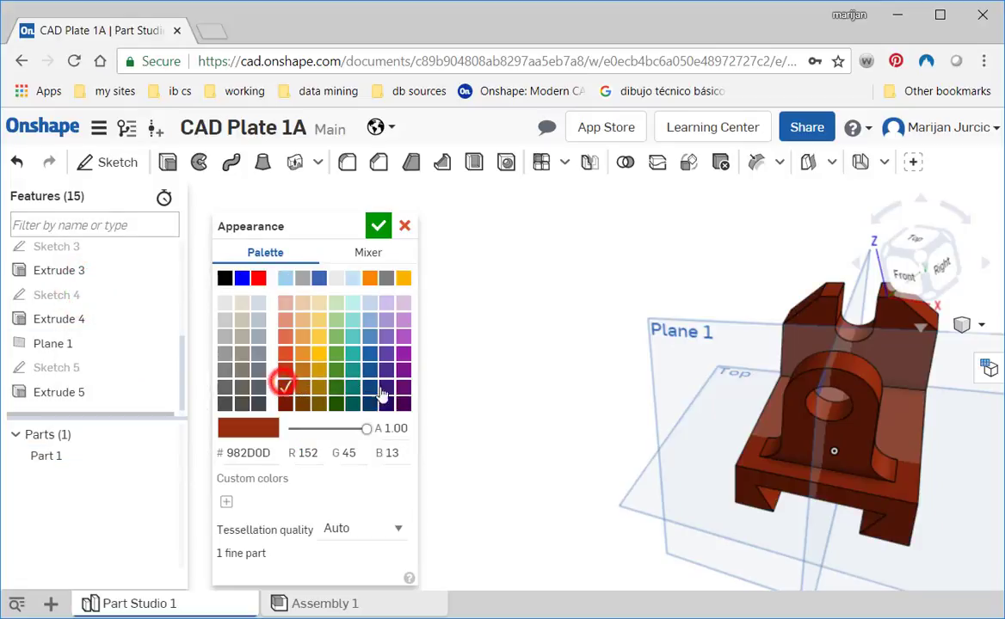
mouse_move(705, 440)
right_down()
mouse_move(655, 429)
mouse_move(701, 440)
right_up()
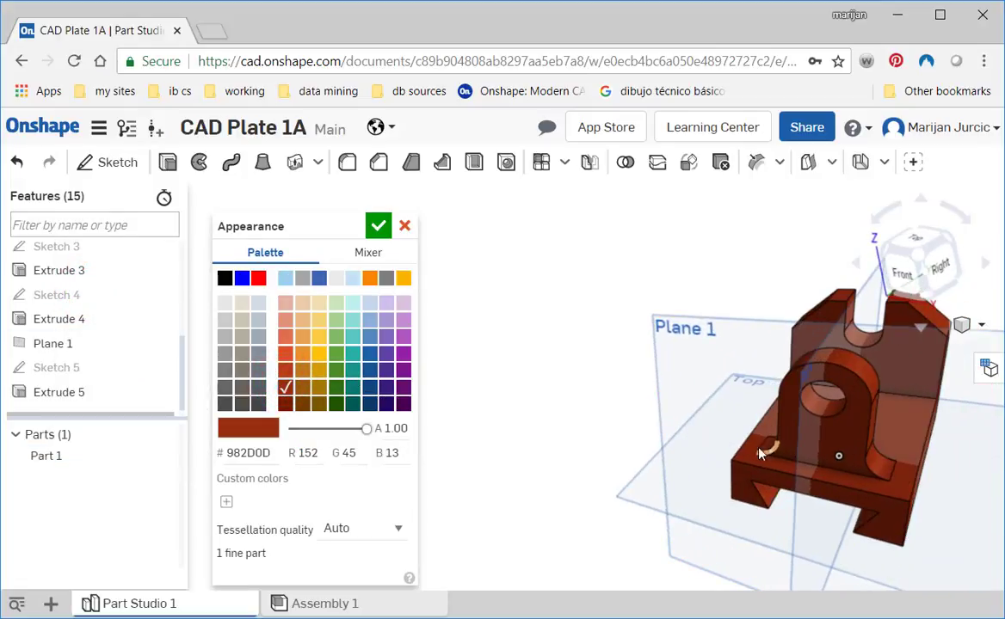
right_drag(758, 454, 786, 508)
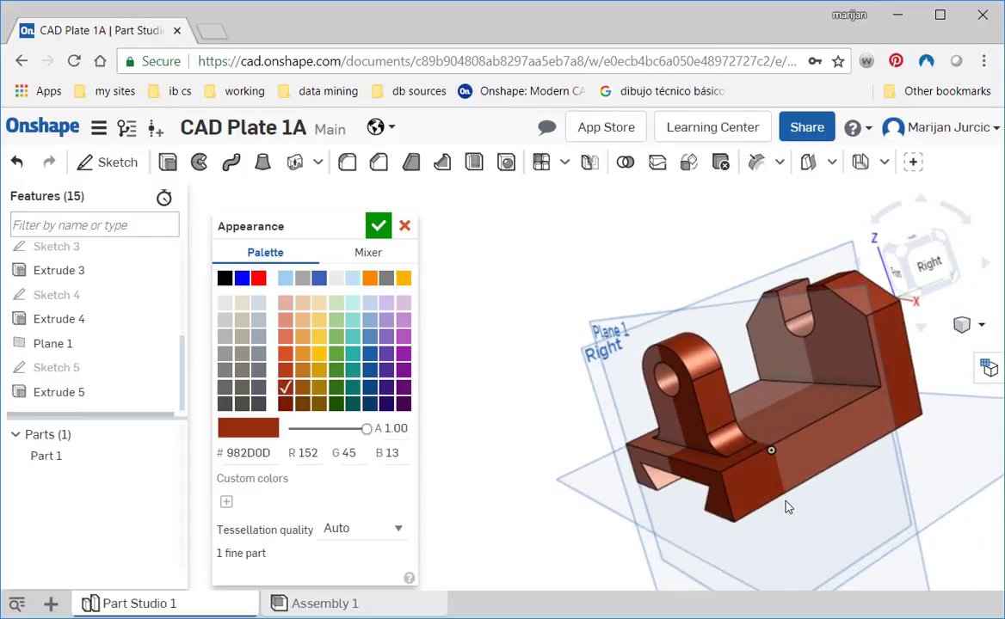